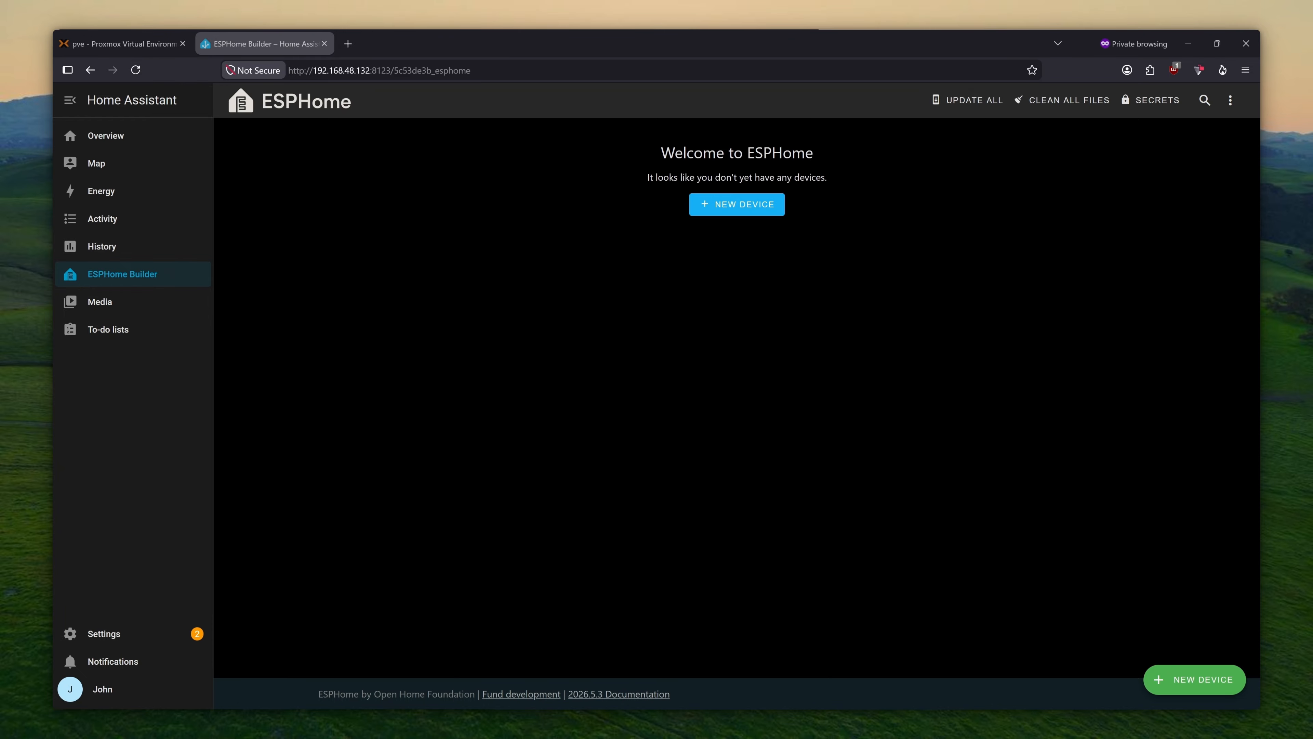
- Create a new ESP32 configuration named Device A (device-a.yaml) through New Device Setup
click(737, 204)
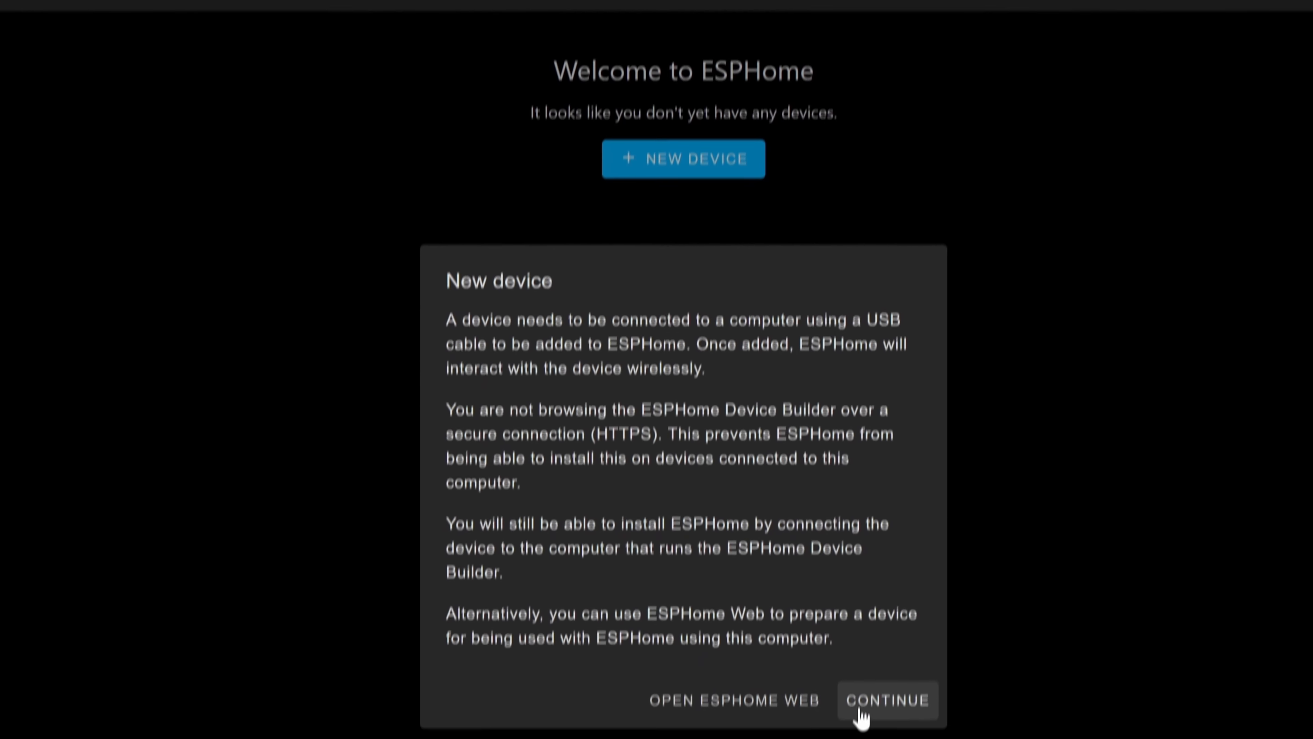
click(909, 601)
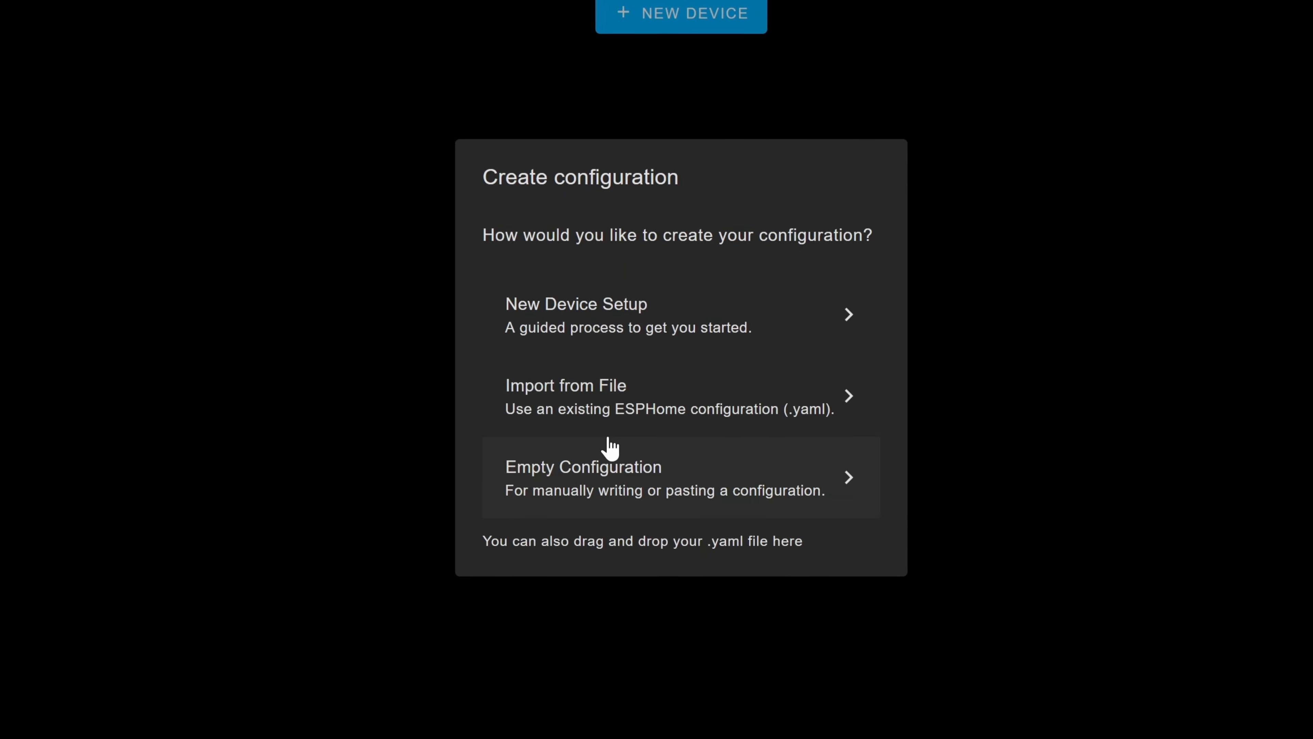
click(608, 326)
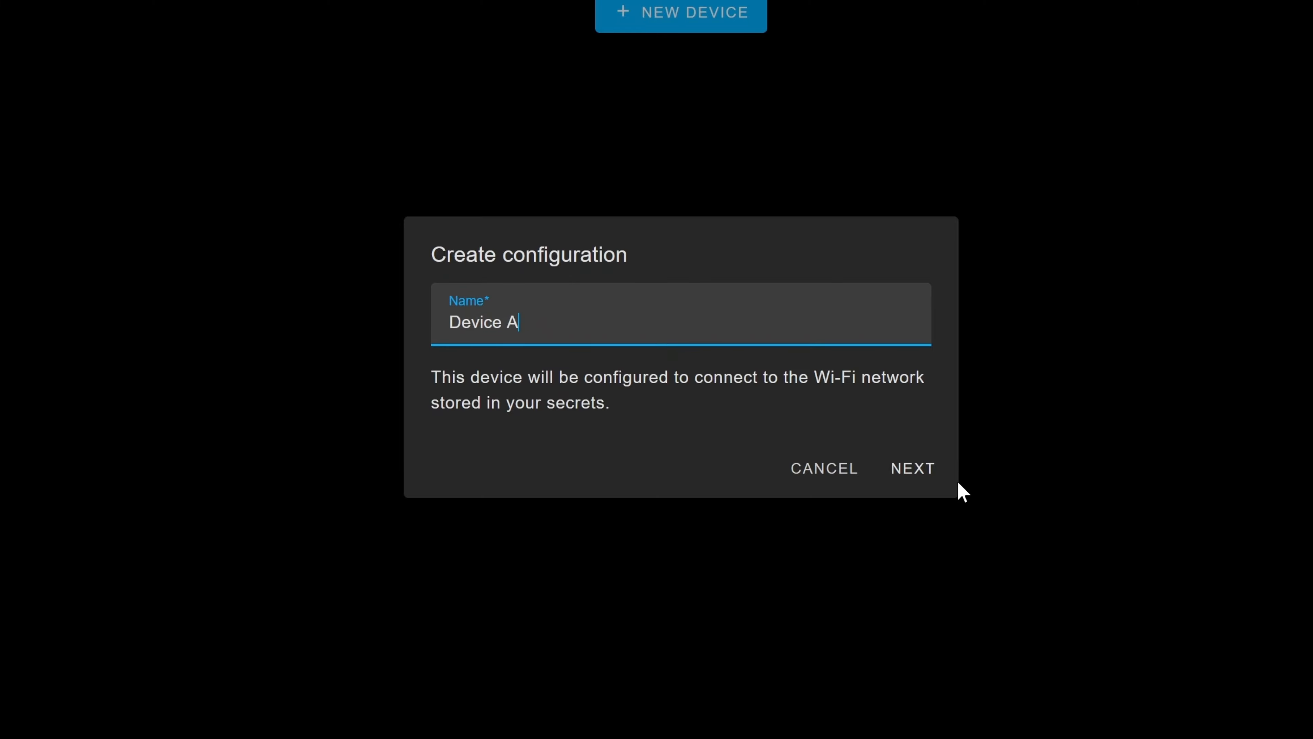
click(914, 471)
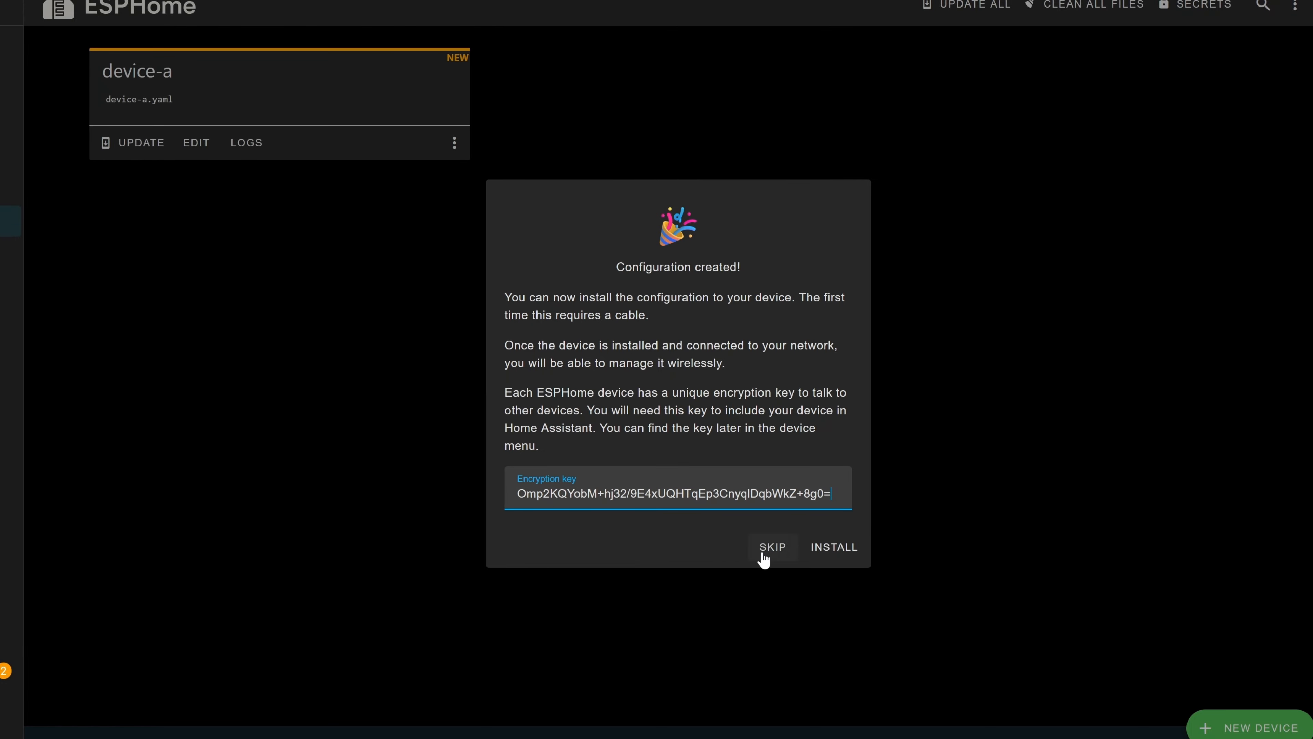
- Skip the immediate install, open device-a.yaml in the editor and start installing it
click(773, 546)
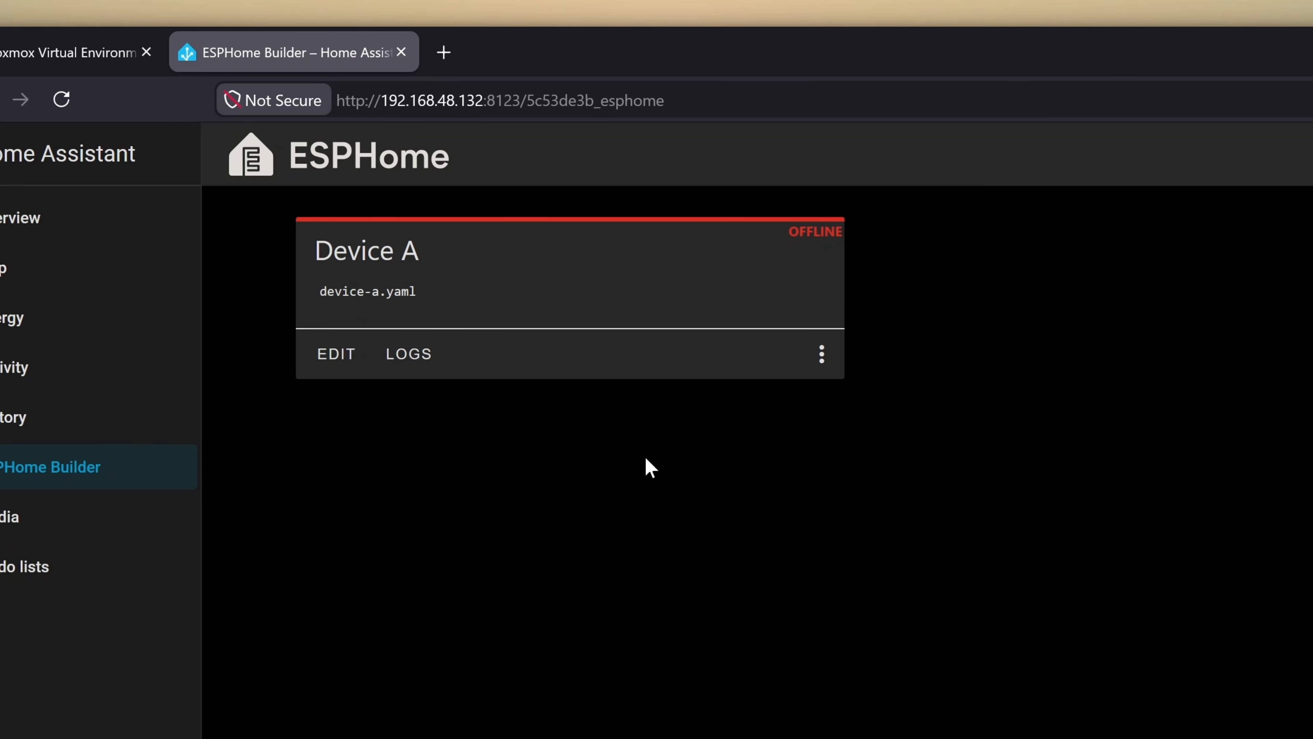
click(337, 353)
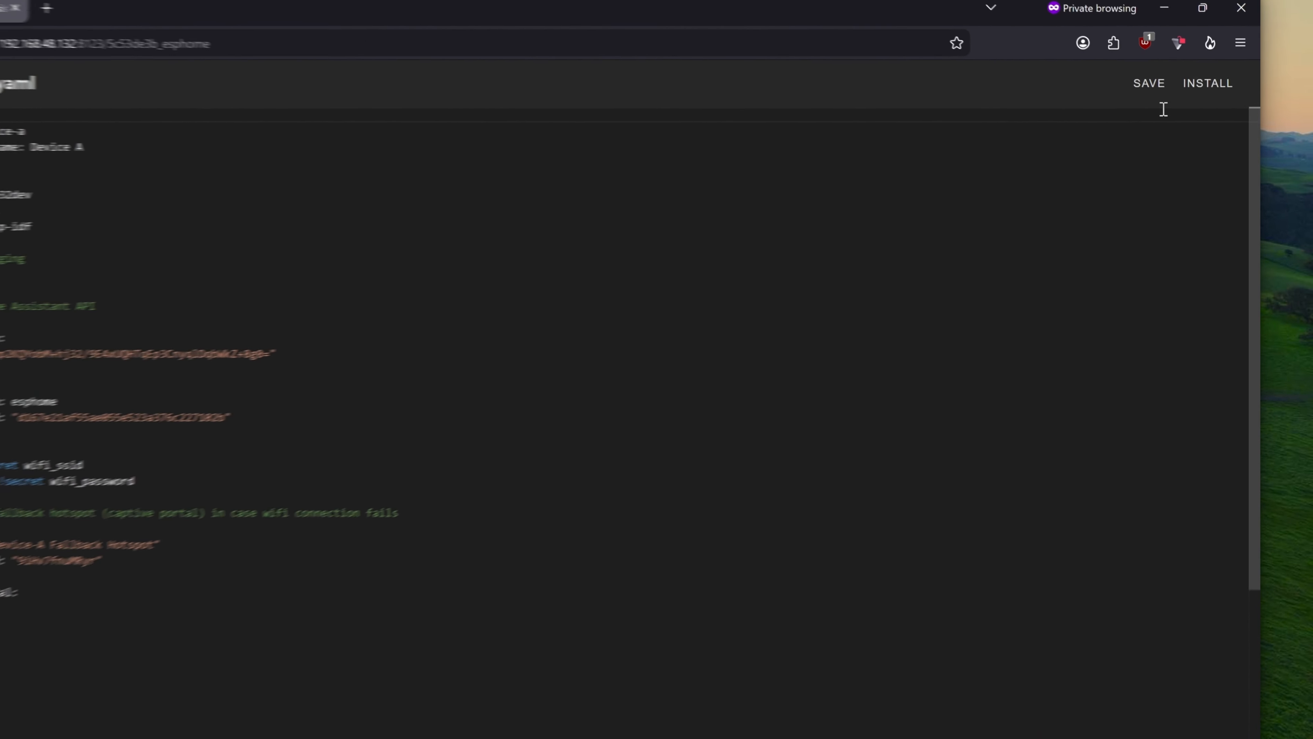
click(1223, 100)
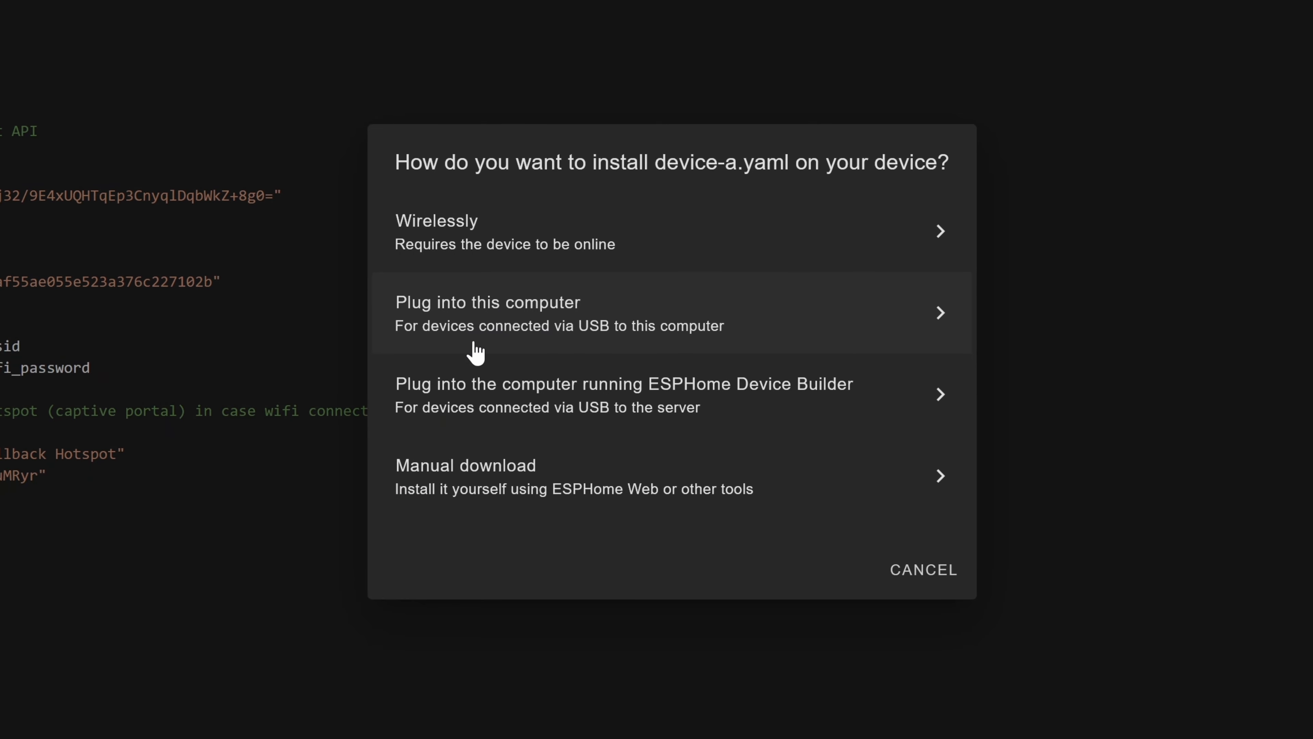
- Choose installing to a device plugged into this computer and launch ESPHome Web in a new tab
click(632, 327)
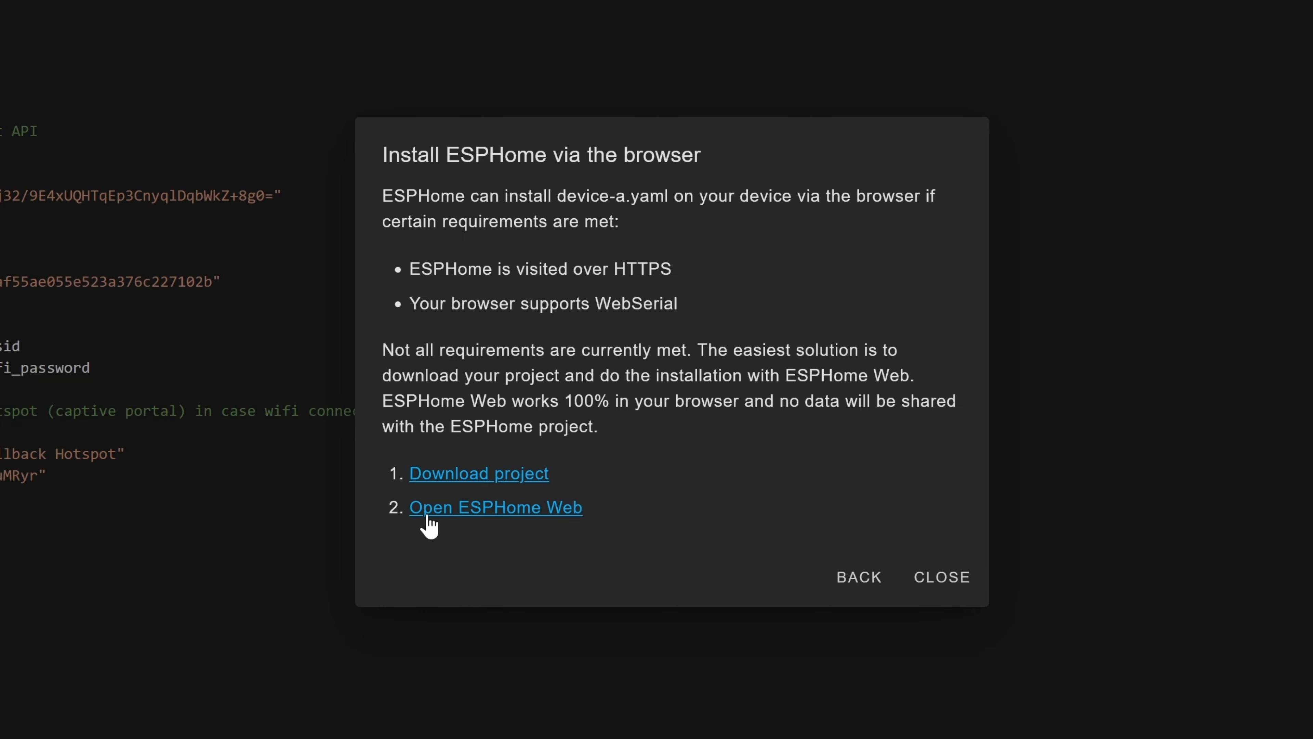
click(509, 511)
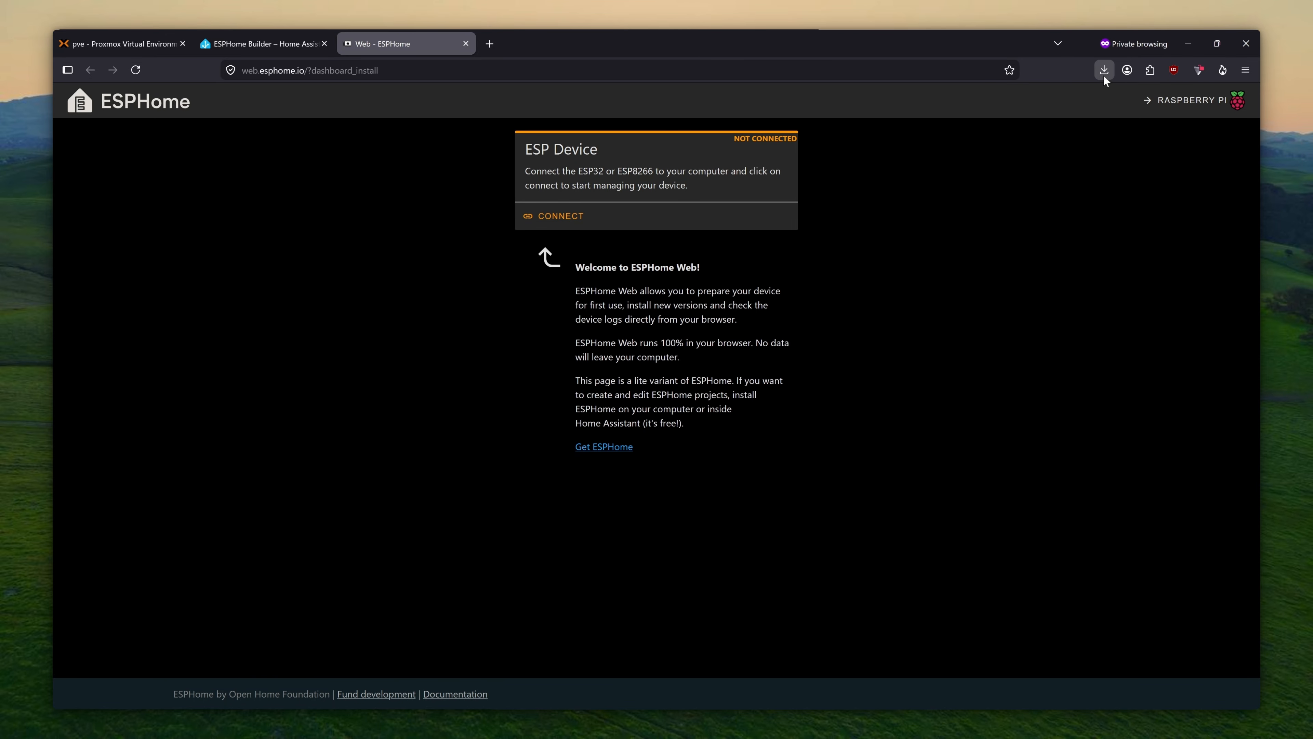
- Connect ESPHome Web to the ESP device on USB Single Serial (COM6) and begin installing a project
click(561, 220)
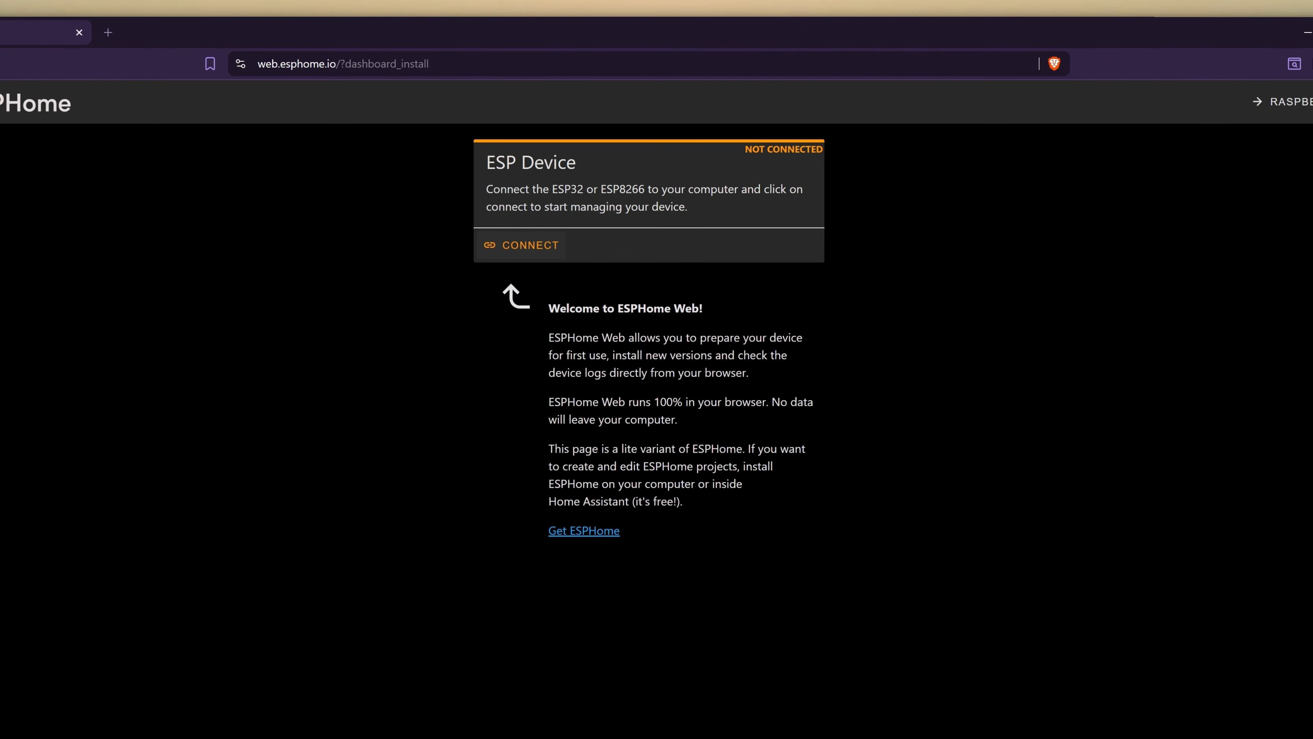
click(520, 247)
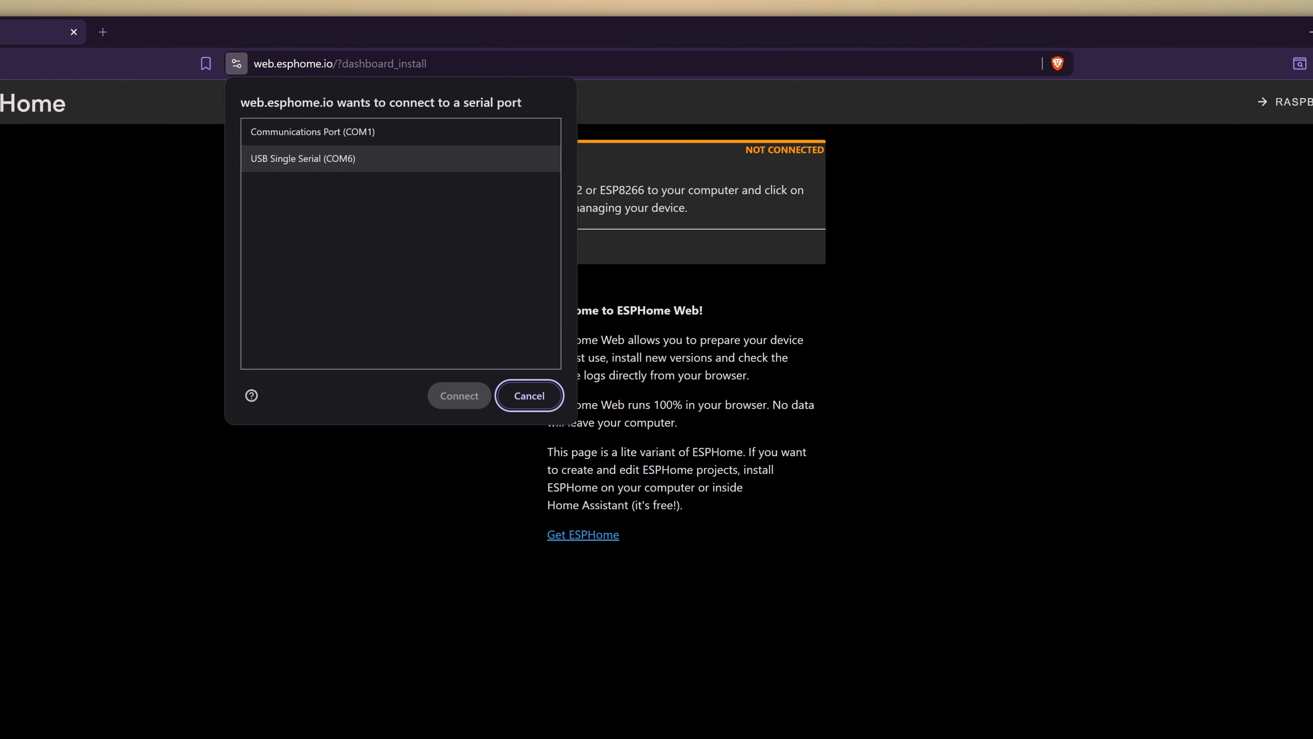
click(303, 158)
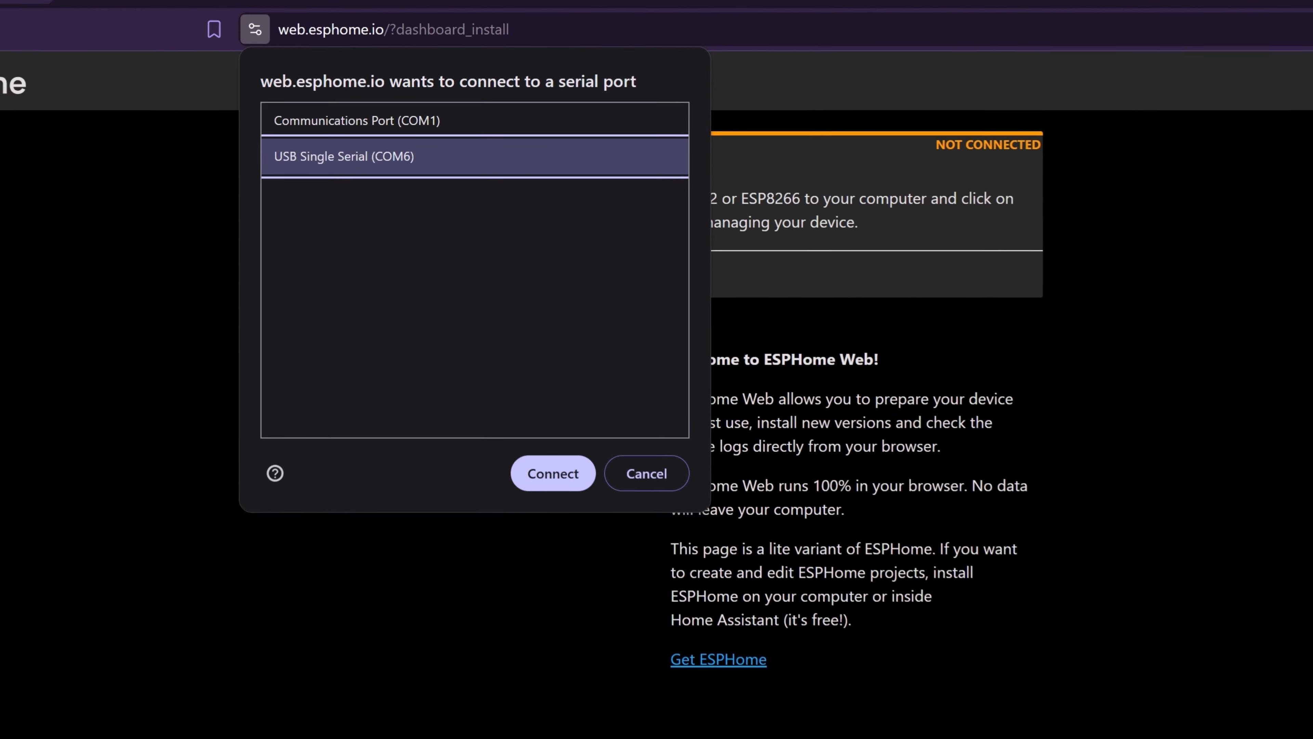
click(553, 473)
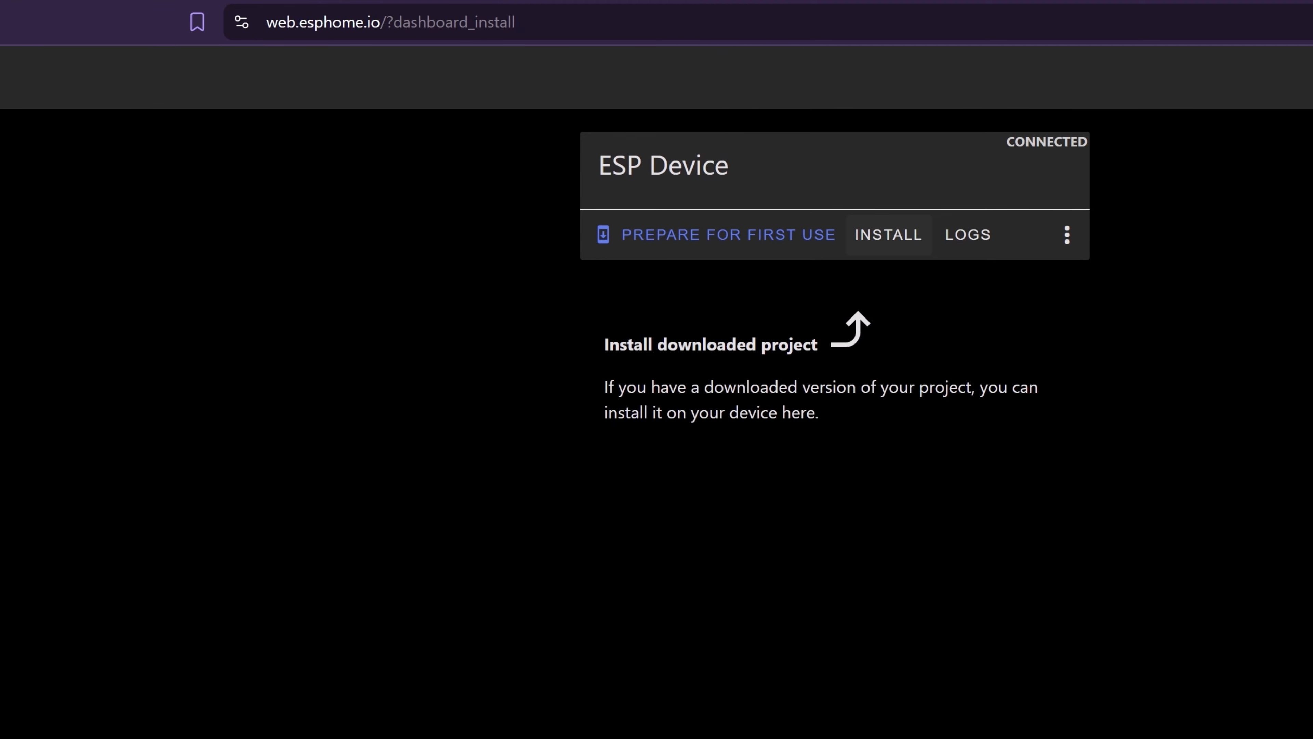
click(889, 235)
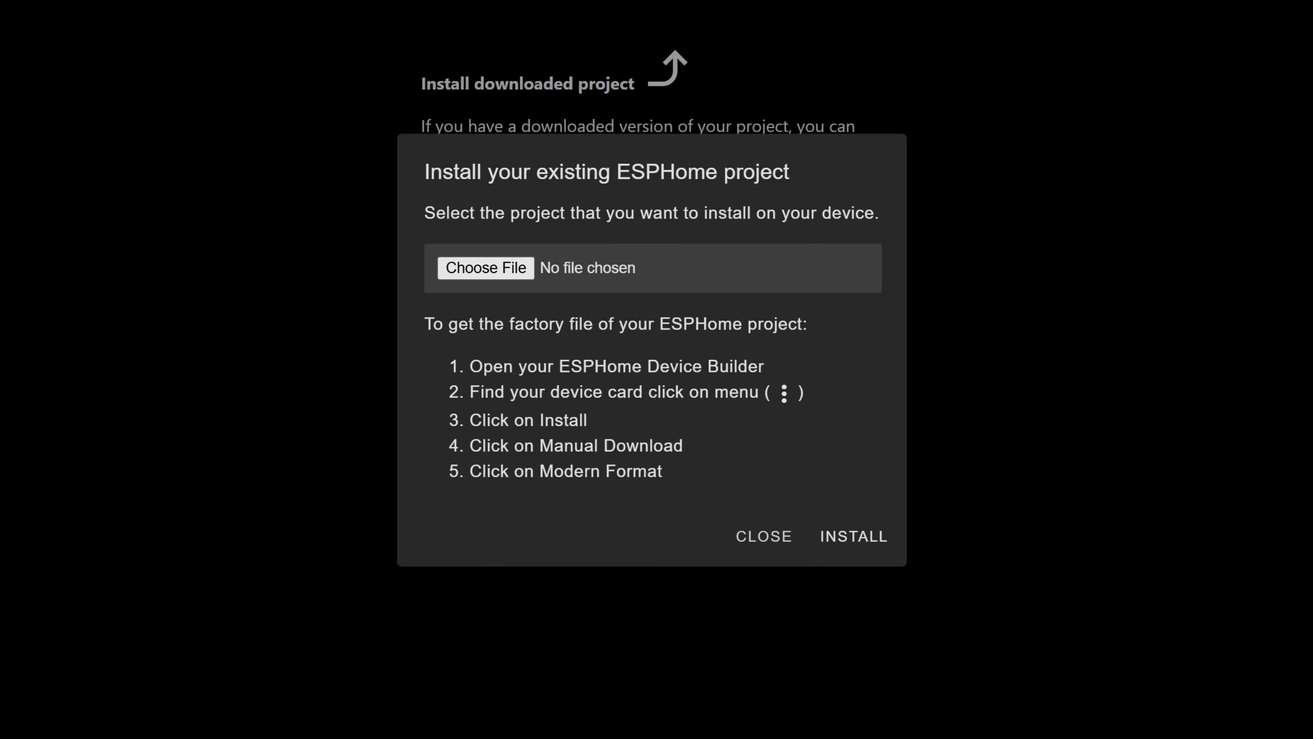
- Flash device-a-firmware.factory.bin from Downloads onto the ESP device and close the success dialog
click(486, 268)
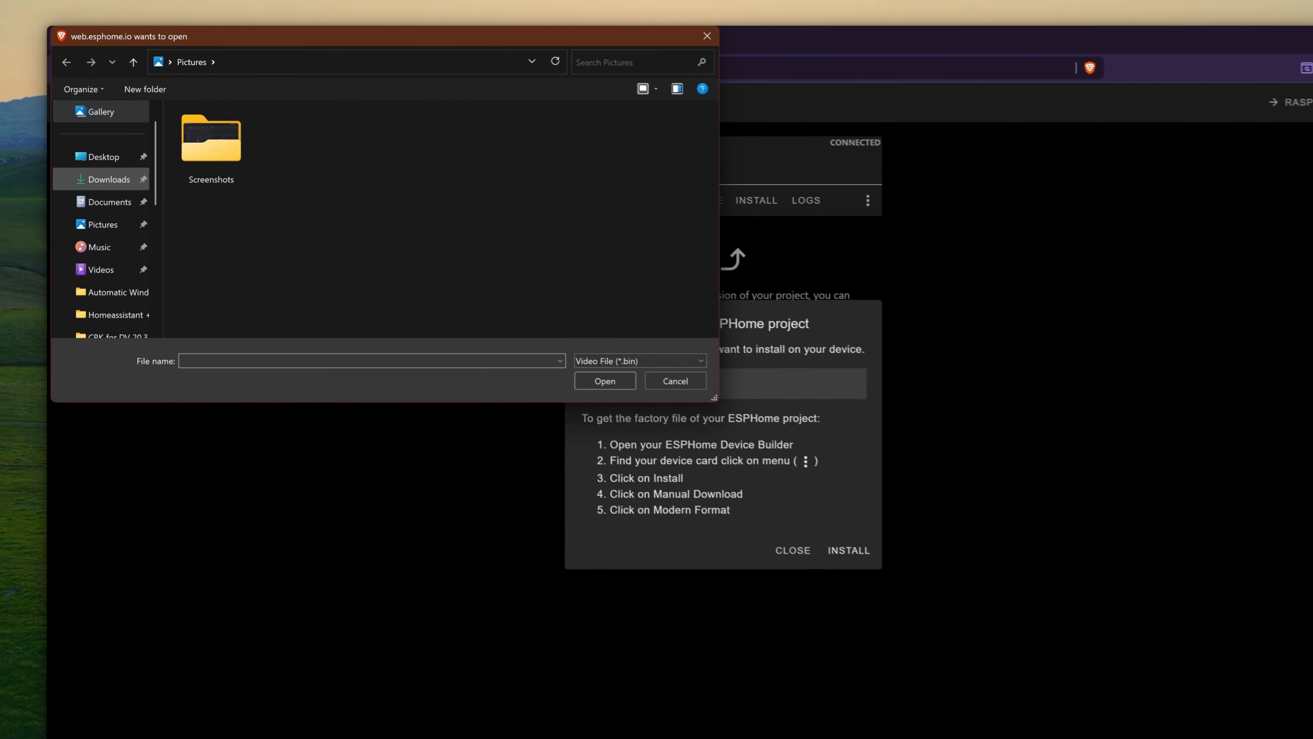
click(120, 198)
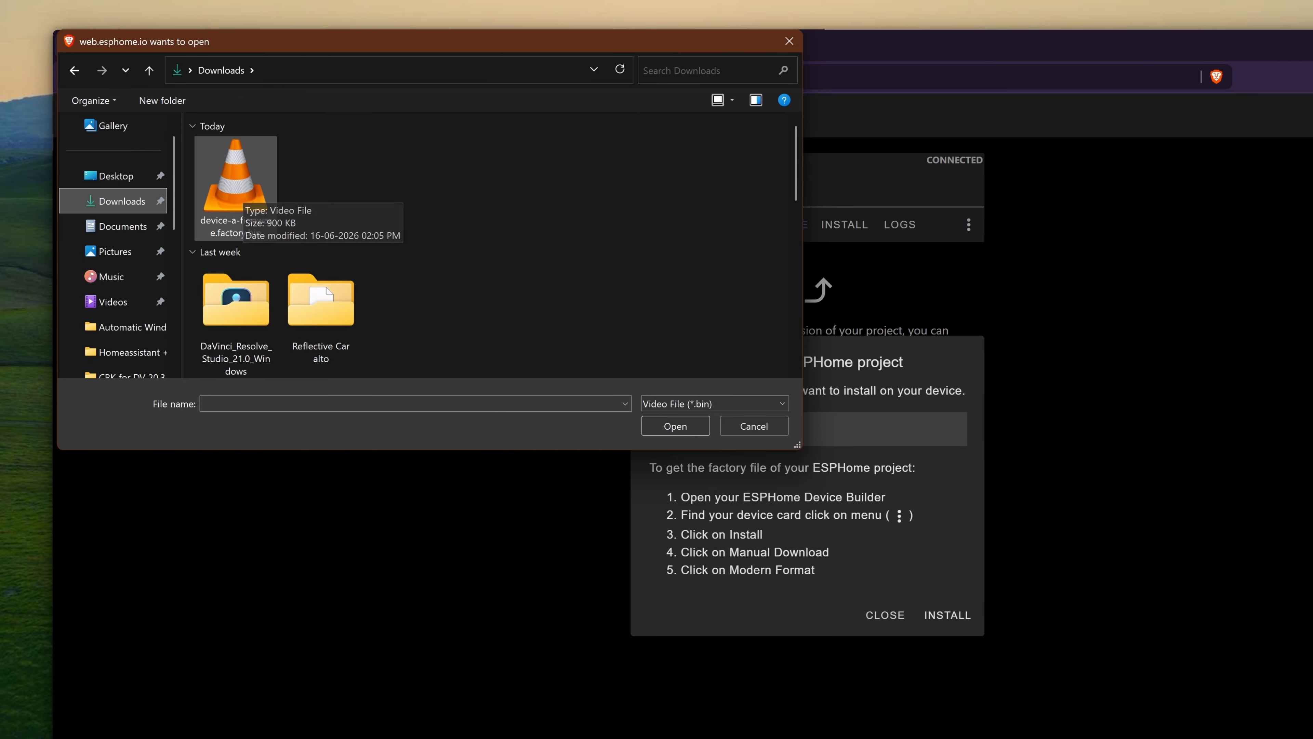
click(237, 195)
click(675, 426)
click(947, 615)
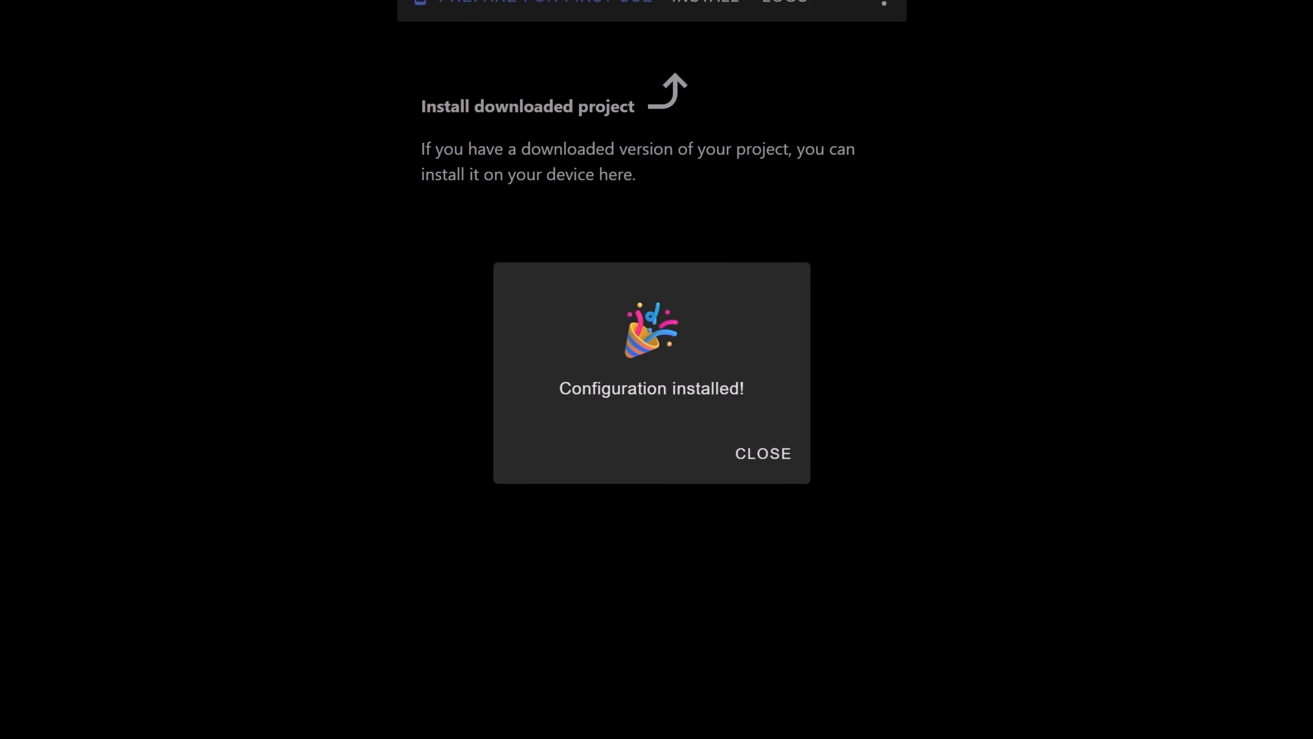
click(764, 453)
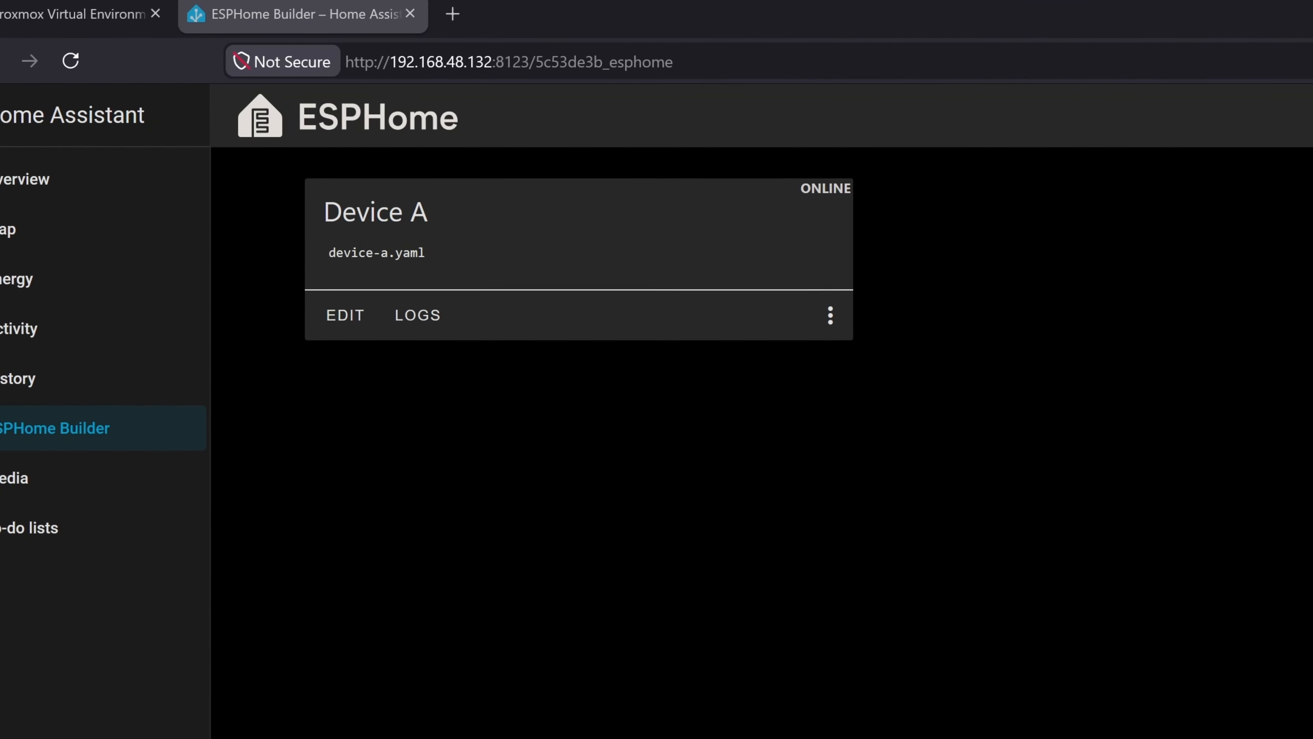
- Create a new ESP8266 configuration named Device B (device-b.yaml)
click(678, 522)
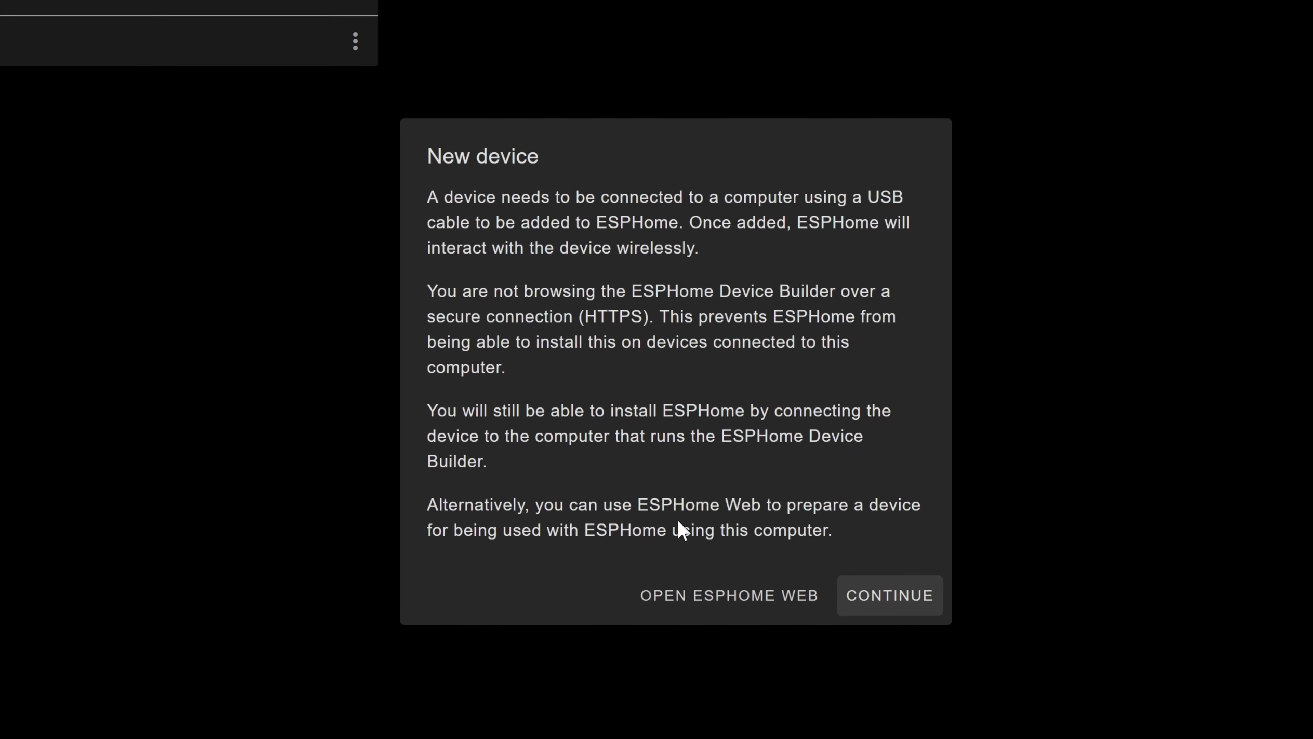
click(859, 596)
click(603, 325)
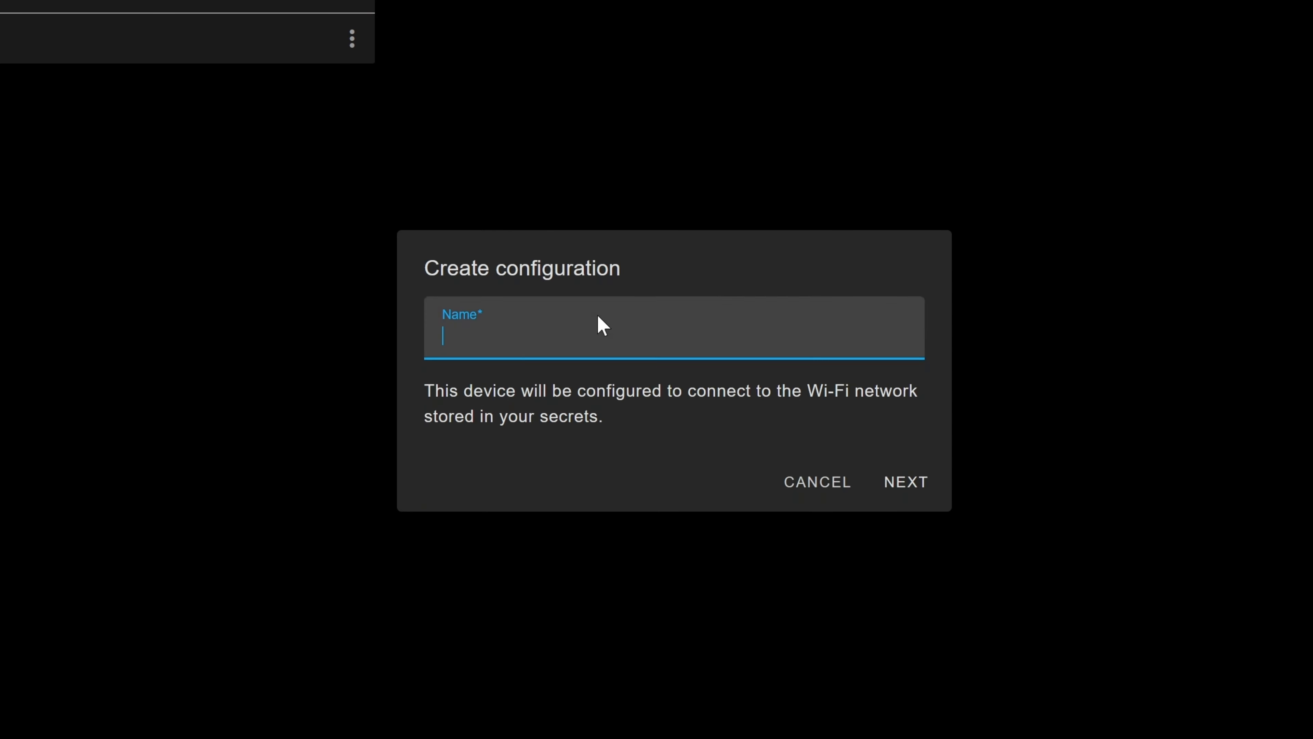
text(Dev)
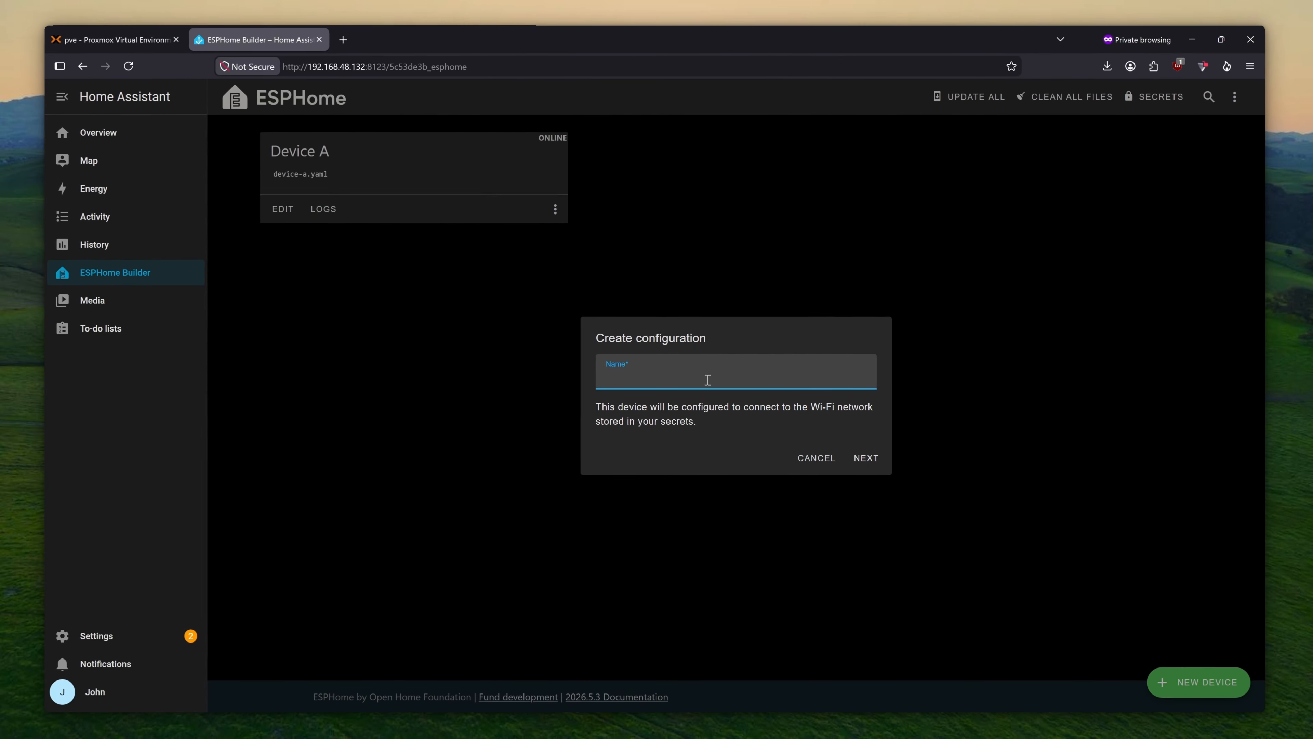
text(ice B)
click(880, 458)
click(653, 426)
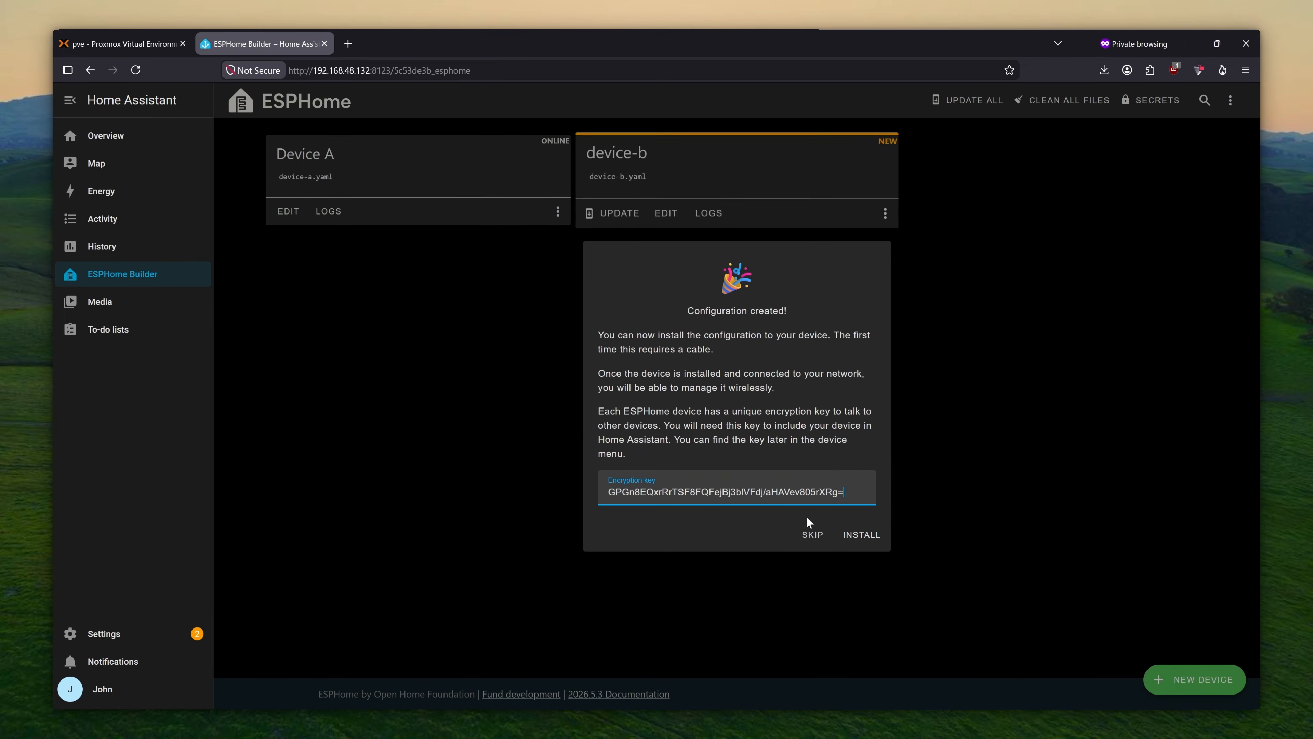
- Skip the immediate install, open device-b.yaml and install it via USB on this computer
click(812, 534)
click(670, 212)
click(1222, 100)
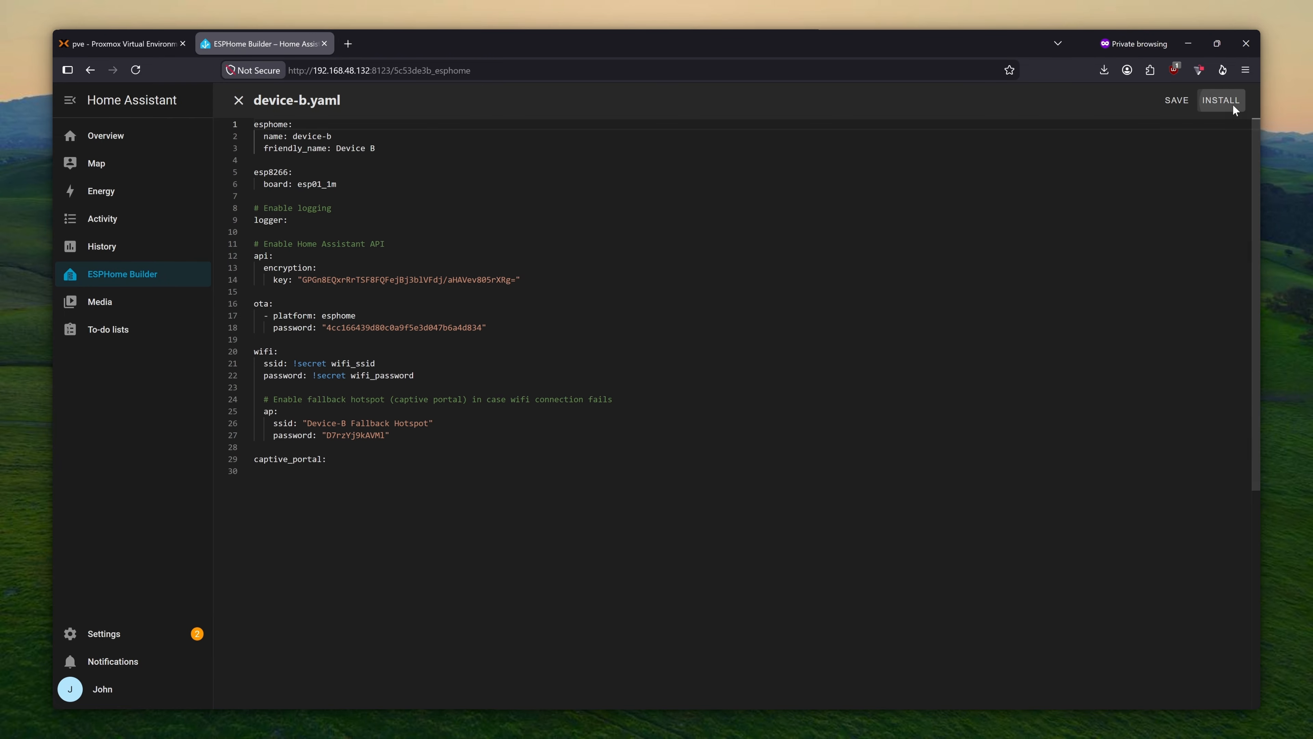
click(688, 371)
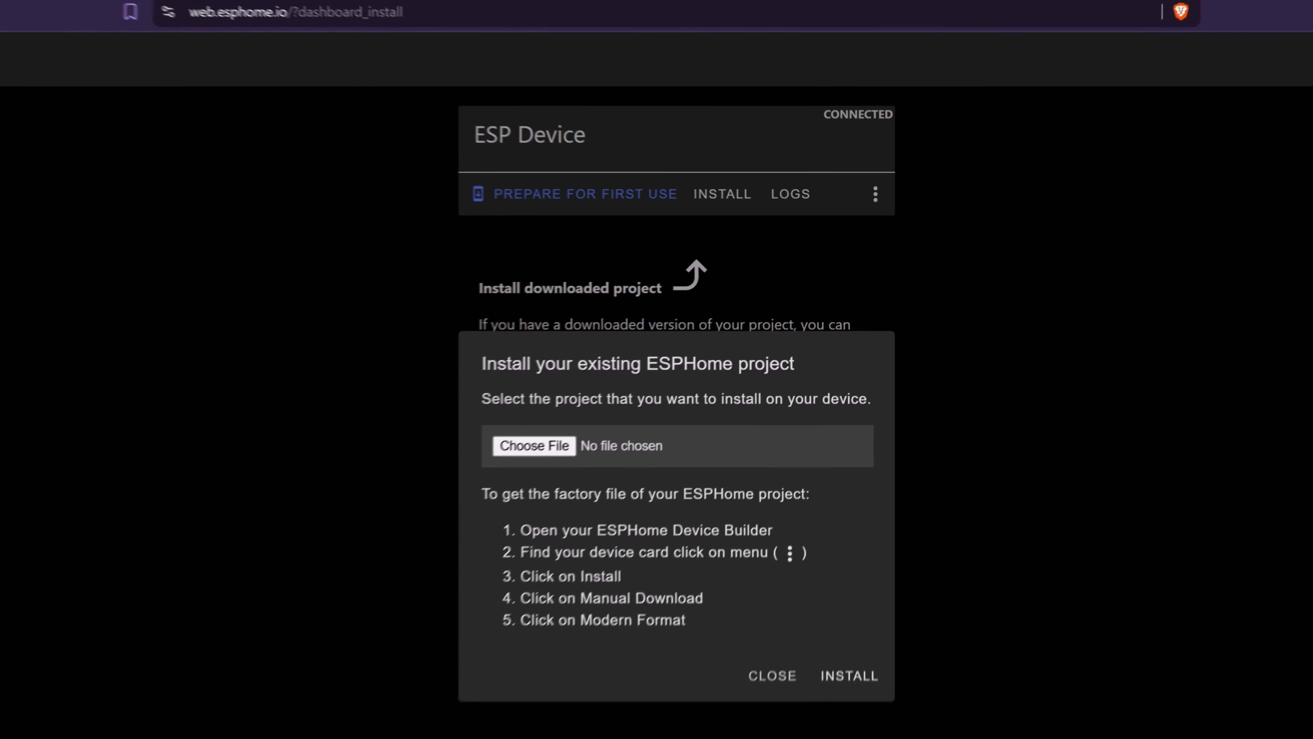
- Flash device-b(1).bin from Downloads onto the connected device and close the 'Configuration installed!' message
click(690, 428)
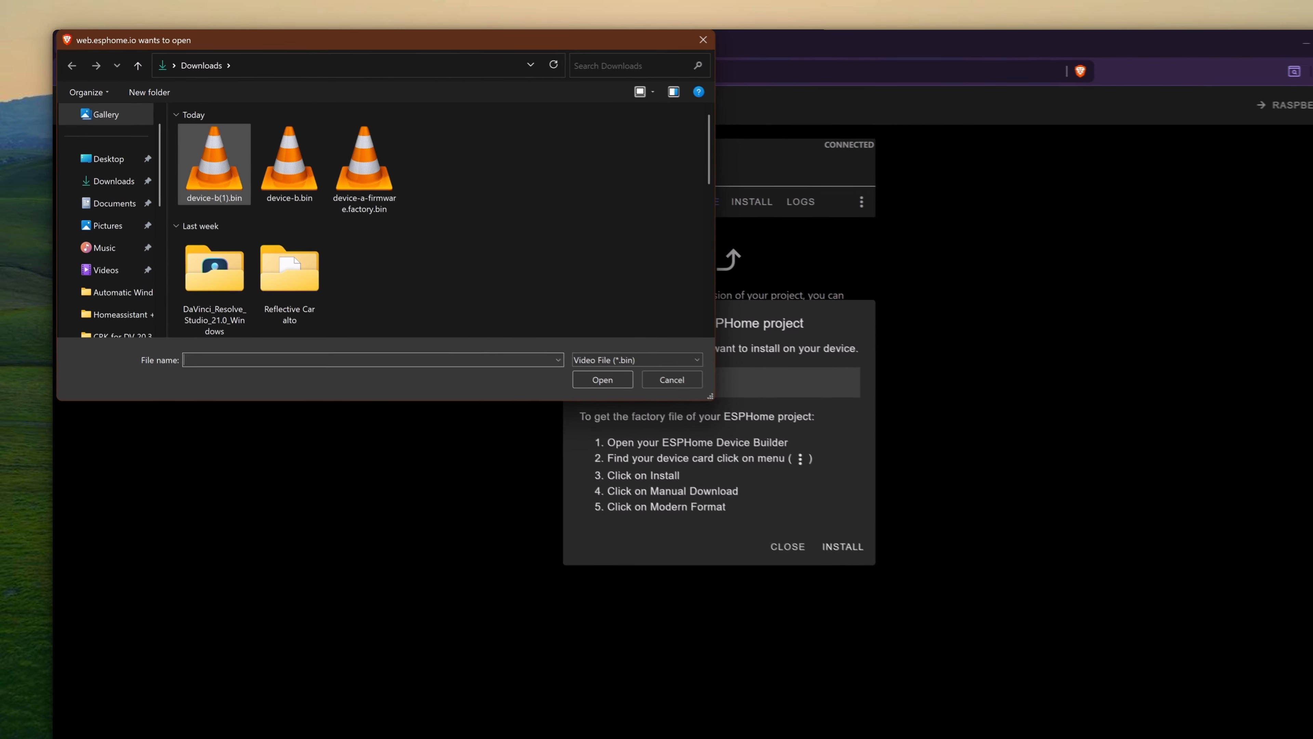
double_click(214, 161)
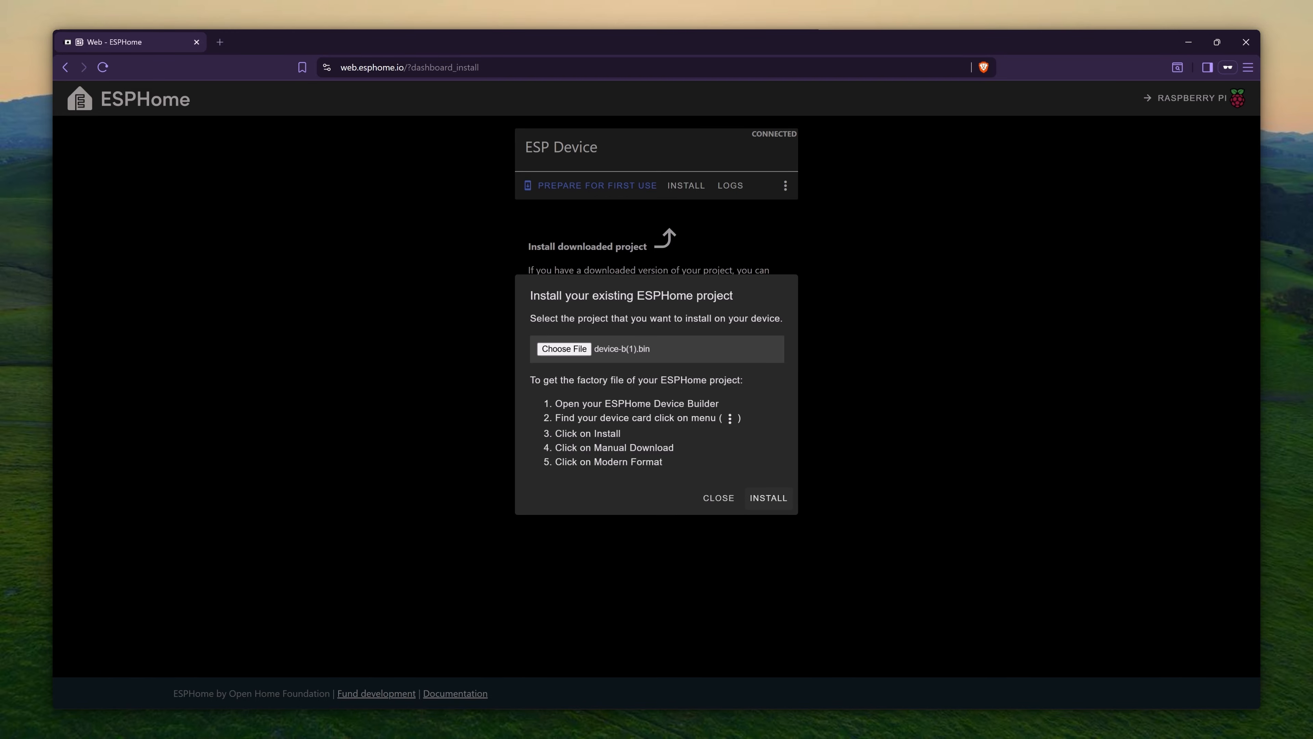
click(769, 498)
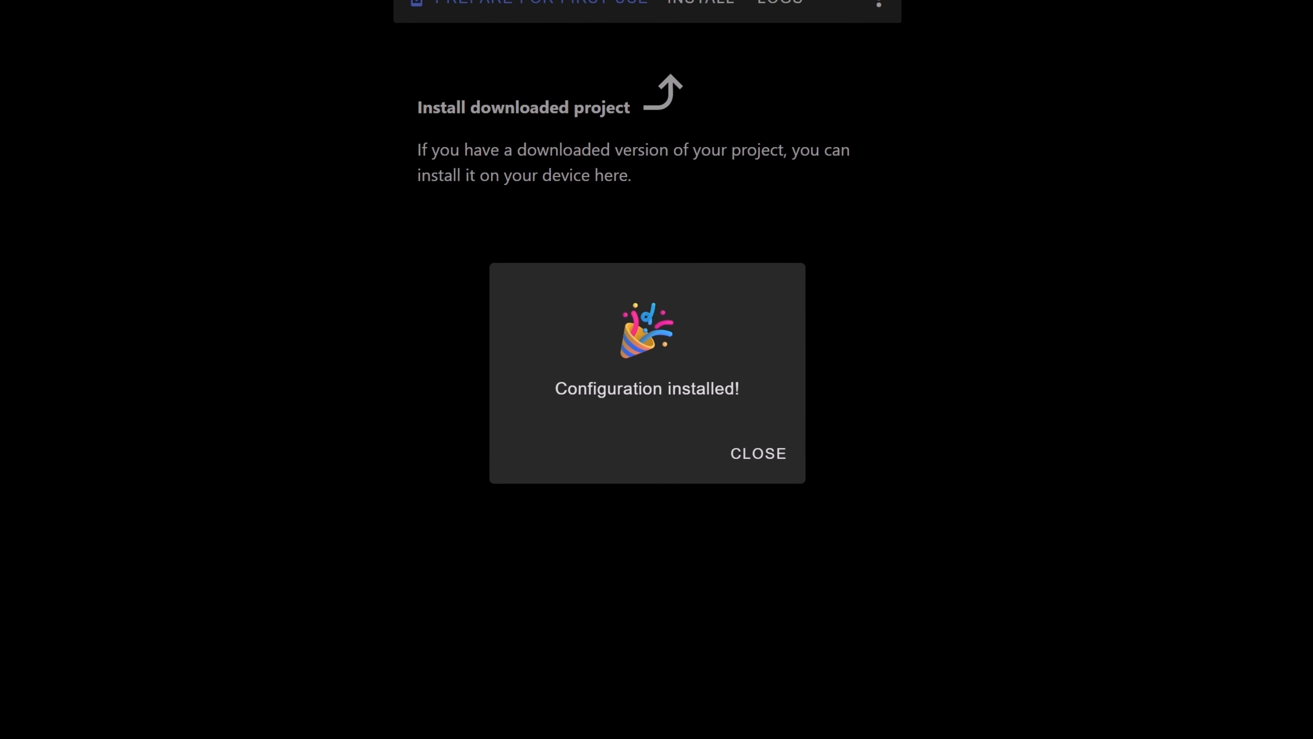
click(759, 454)
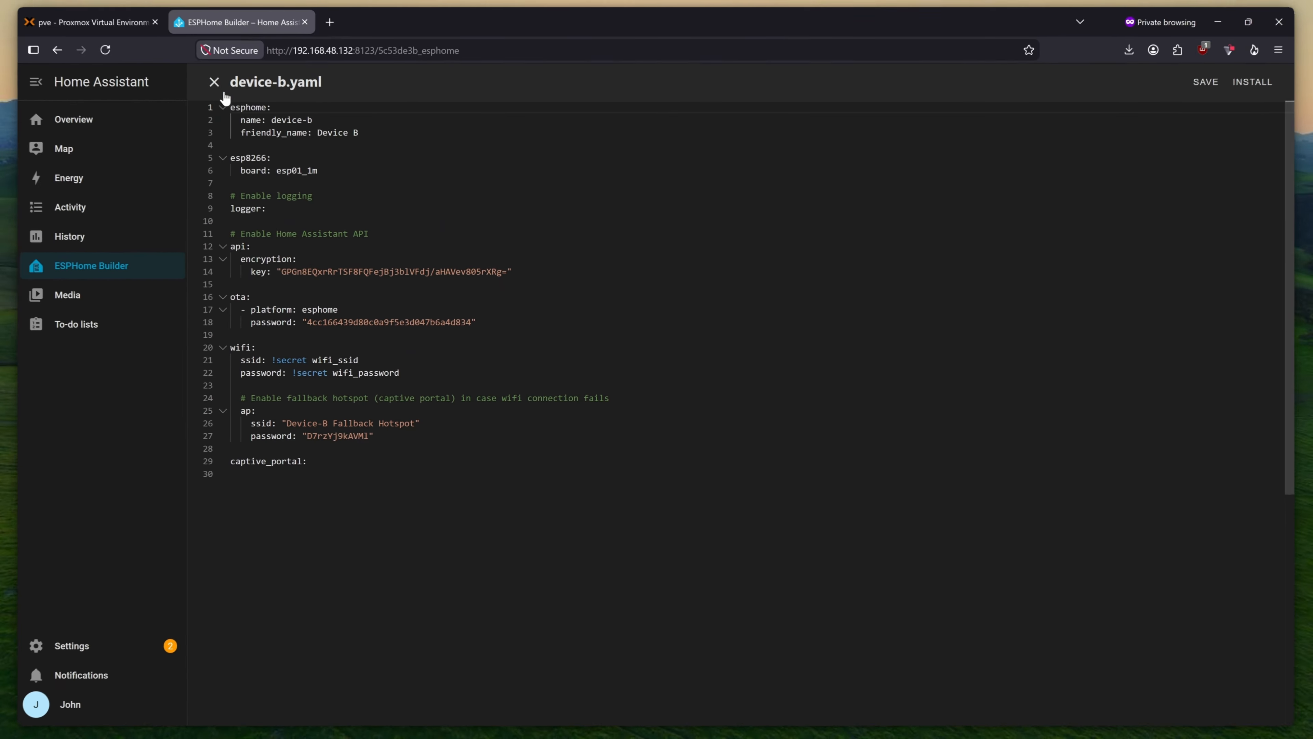
- Close the device-b.yaml editor to see Device A and Device B online on the dashboard
click(224, 93)
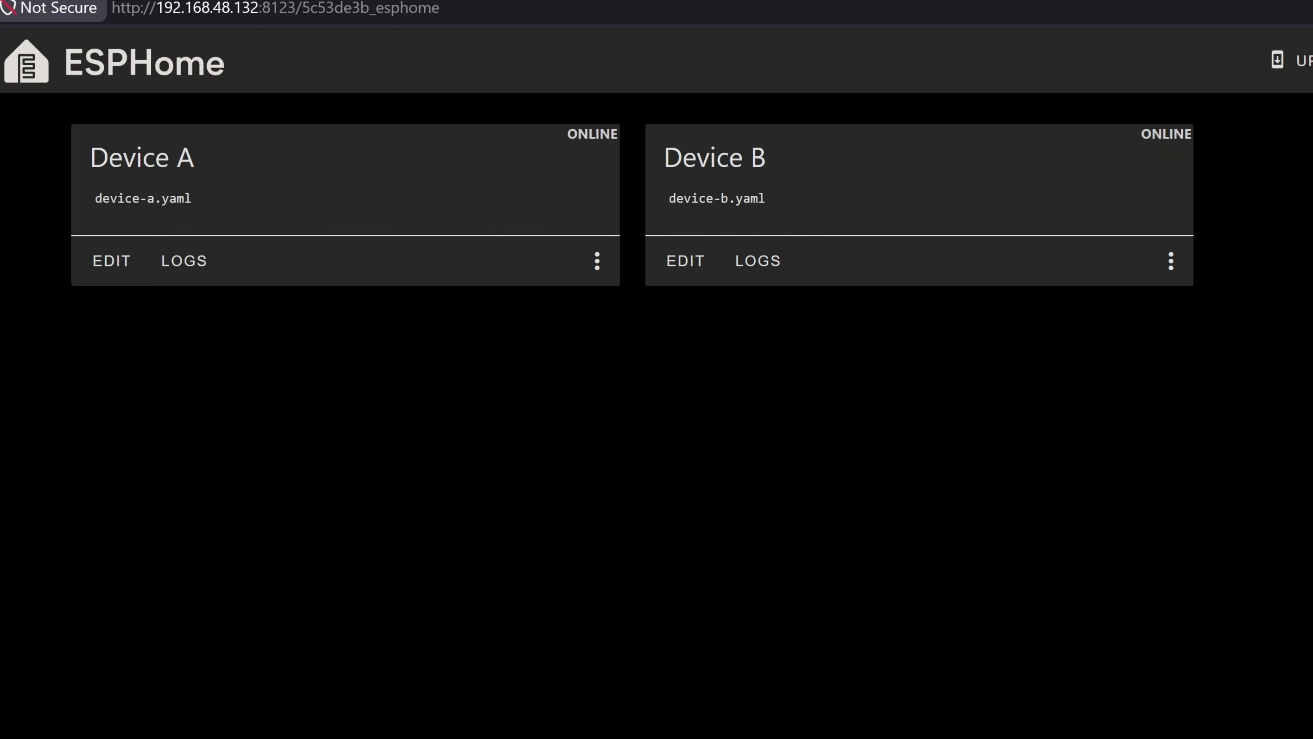
- Open device-a.yaml and add a web_server section after captive_portal
click(111, 260)
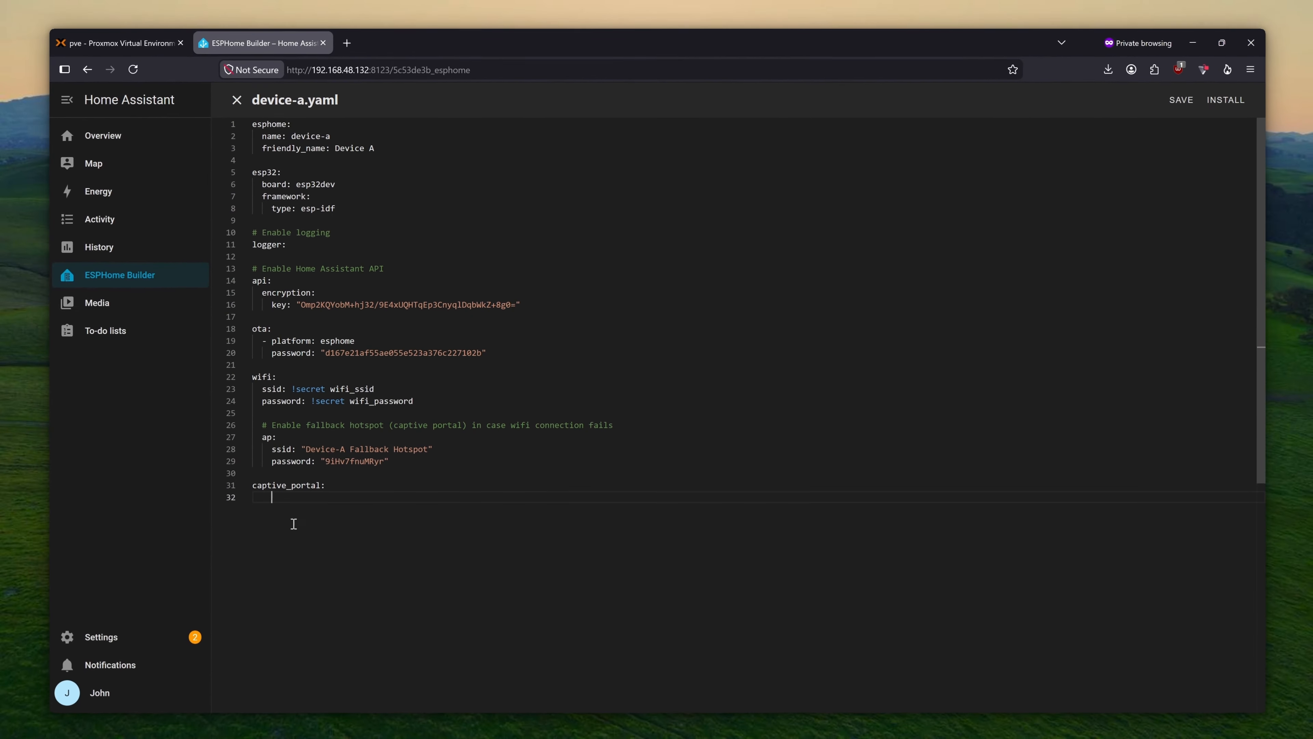
key(Return)
key(Return)
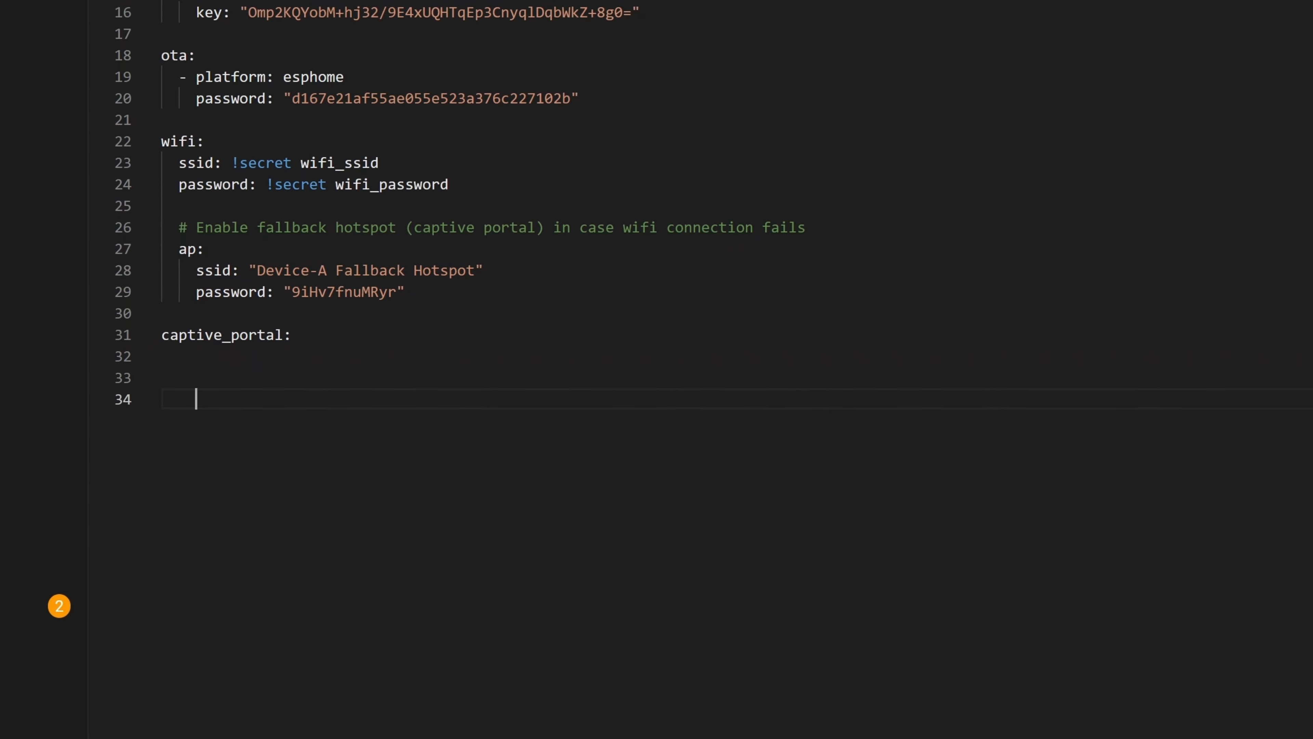
key(BackSpace)
key(BackSpace)
key(BackSpace)
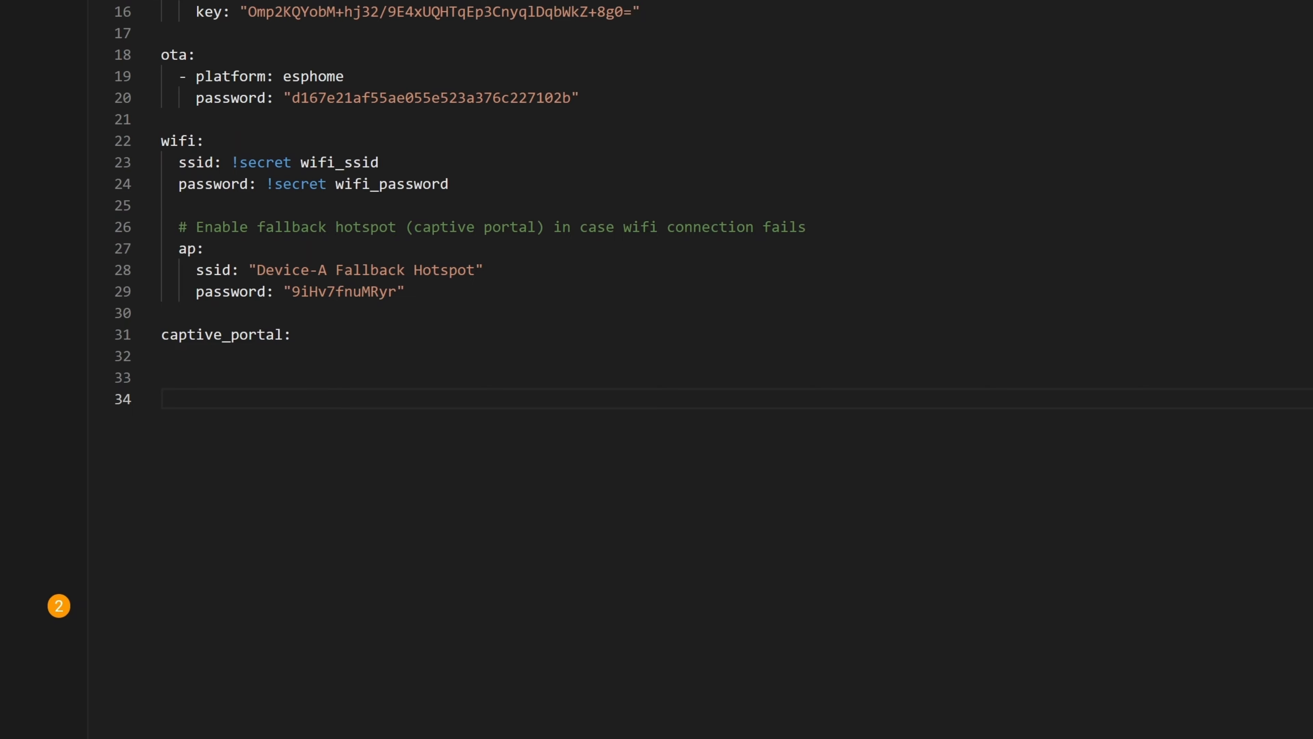
text(we)
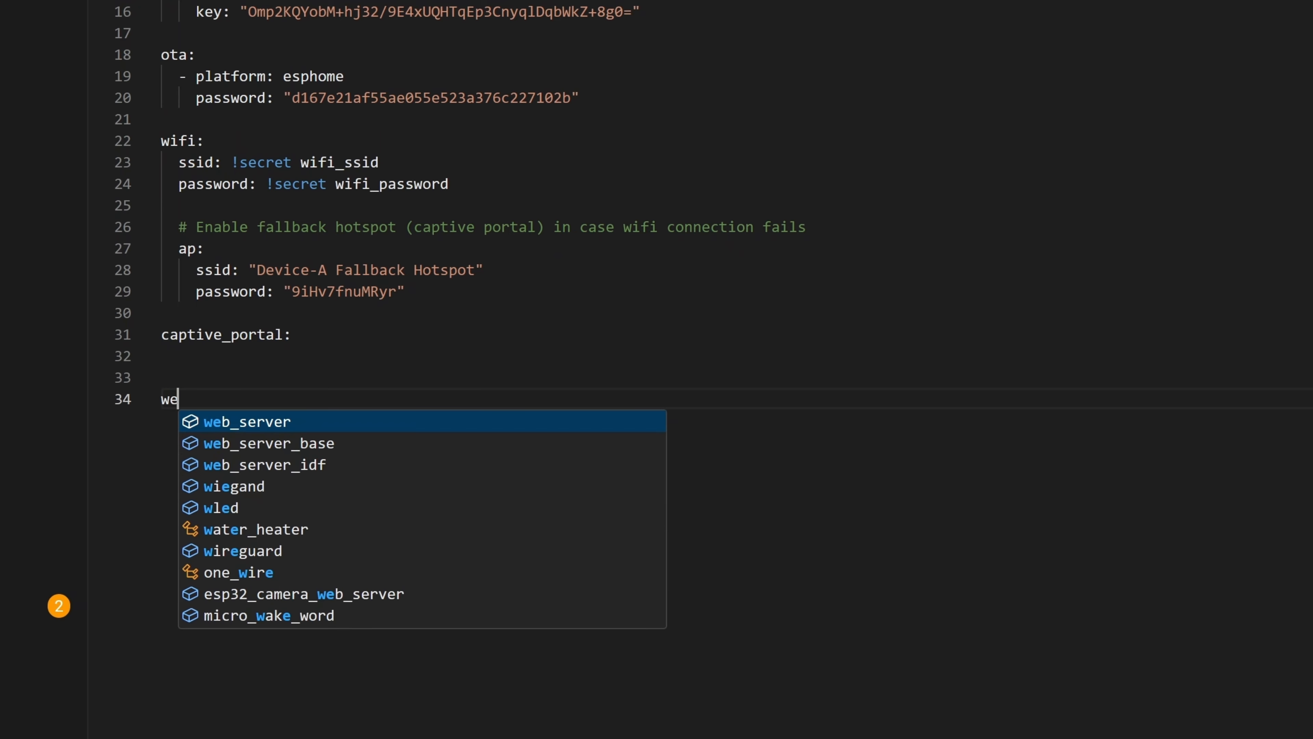
key(Return)
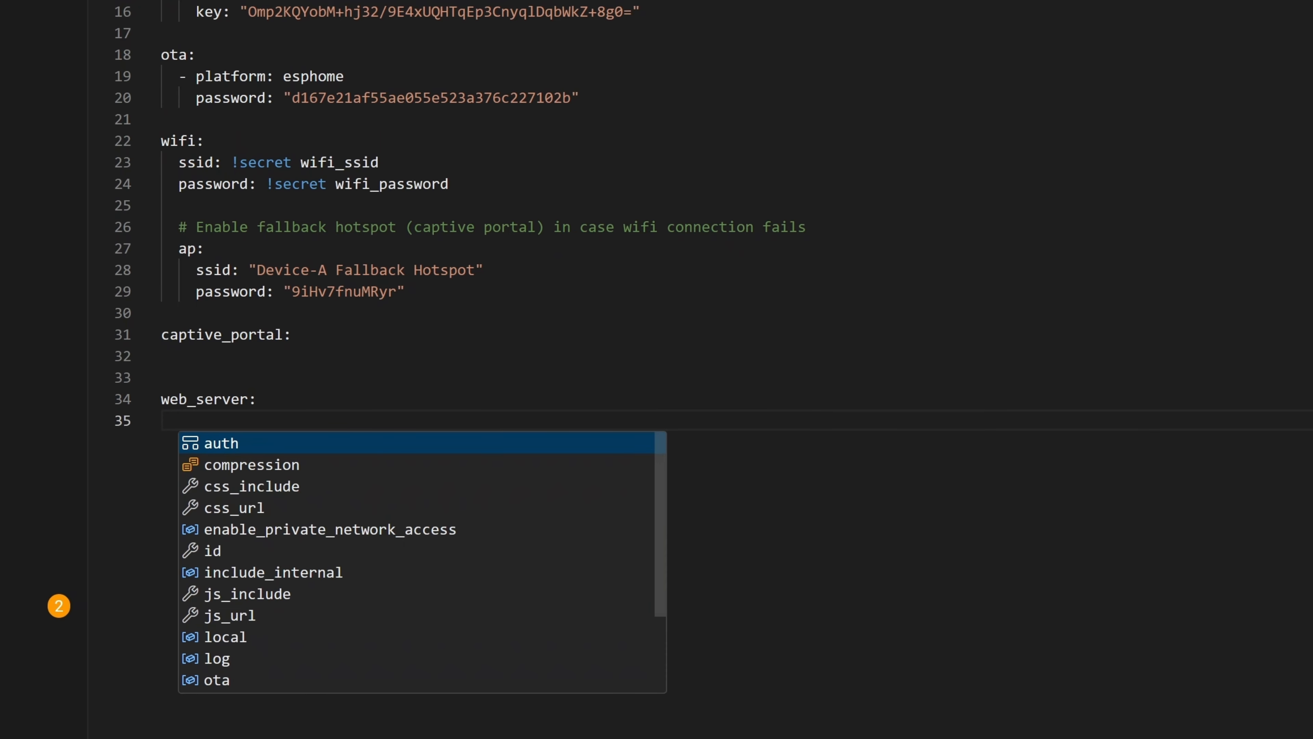
- Set the web_server port to 80 and leave an unindented blank line below it
text(p)
key(Return)
key(Return)
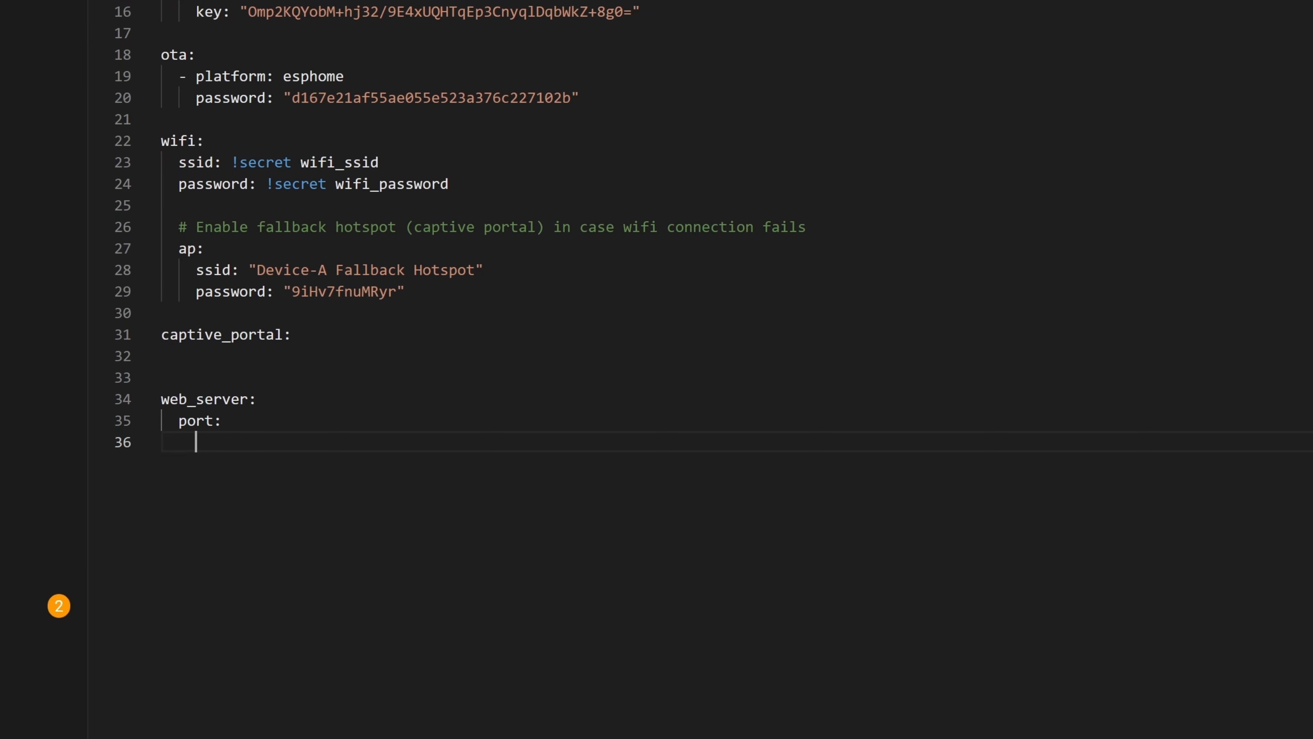
key(ctrl+z)
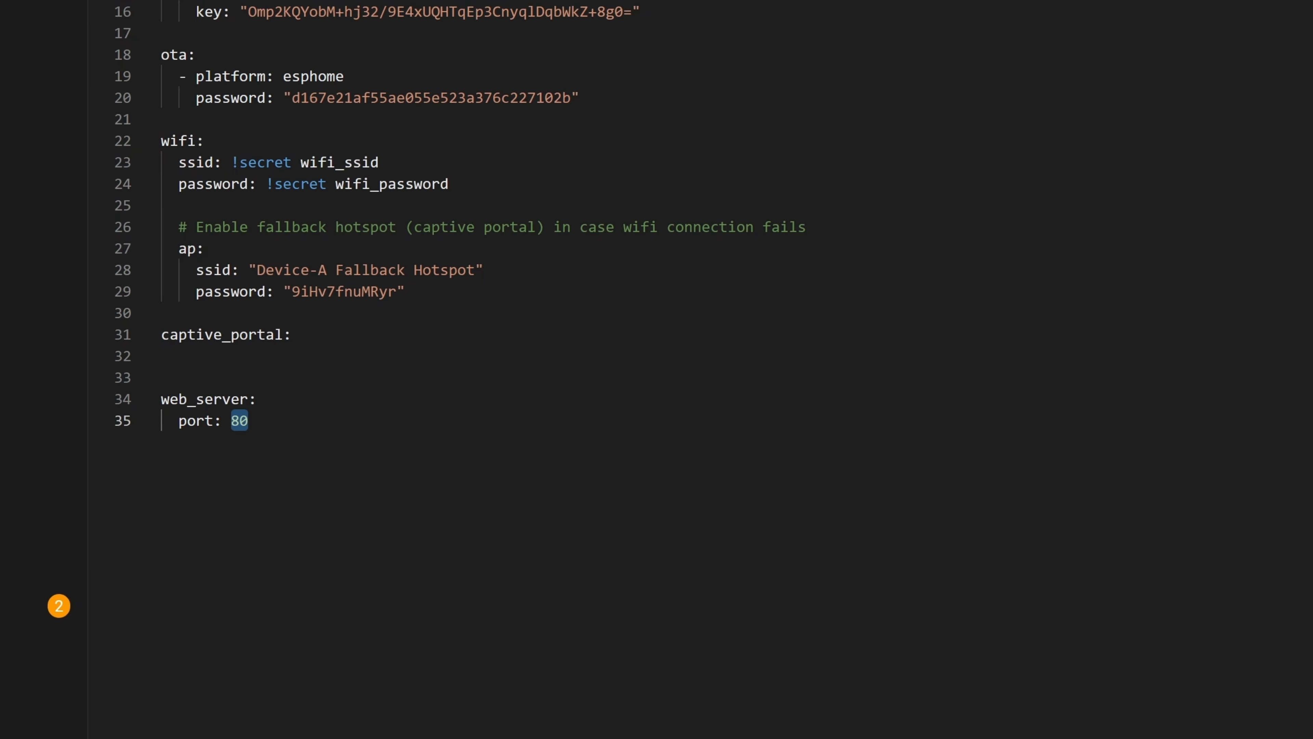
key(Escape)
click(293, 416)
key(Return)
key(Return)
key(Return)
key(BackSpace)
key(BackSpace)
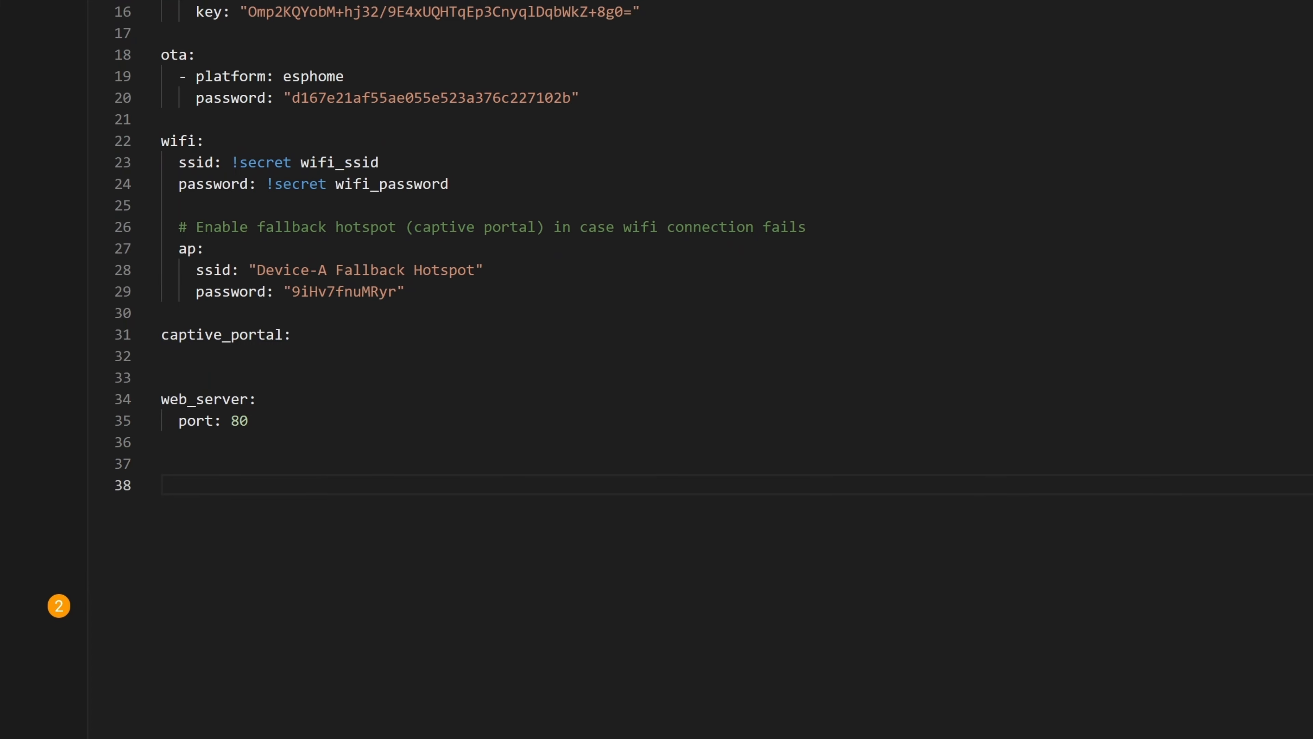
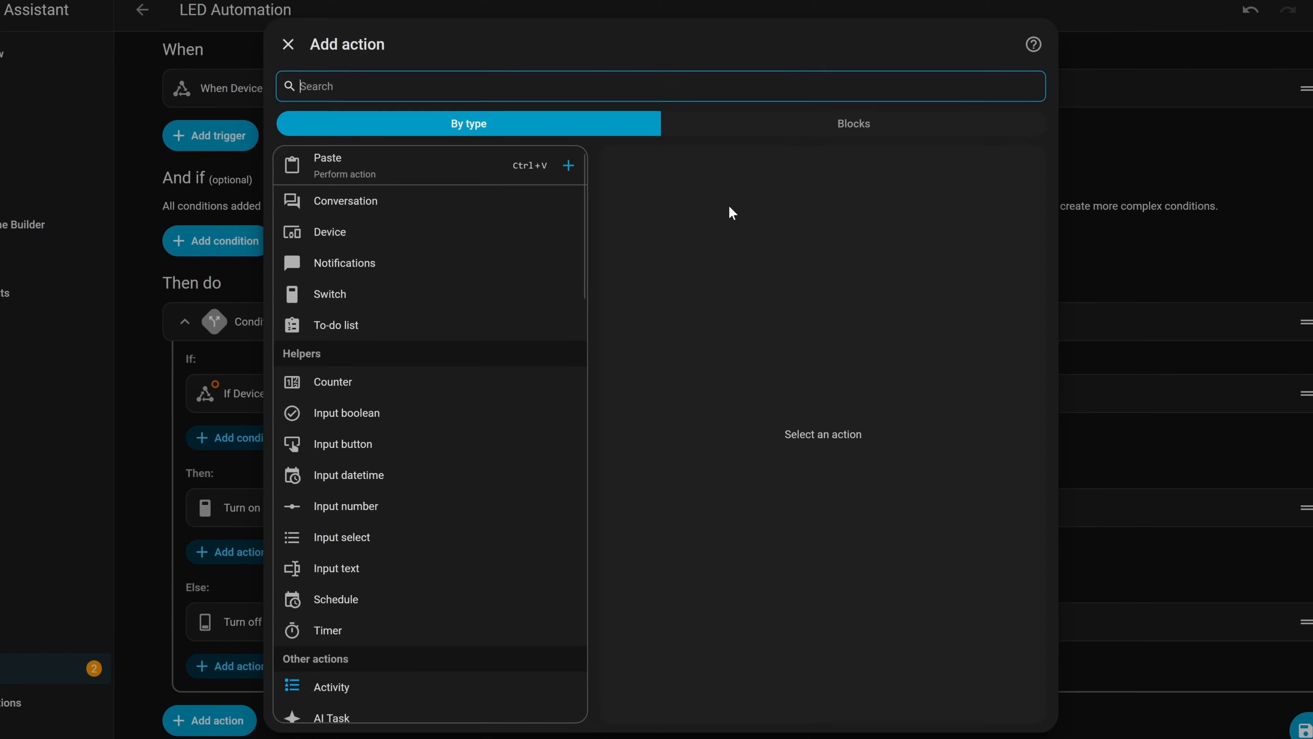
- Add a Repeat while block under Then and delete the old Turn on switch action
click(812, 124)
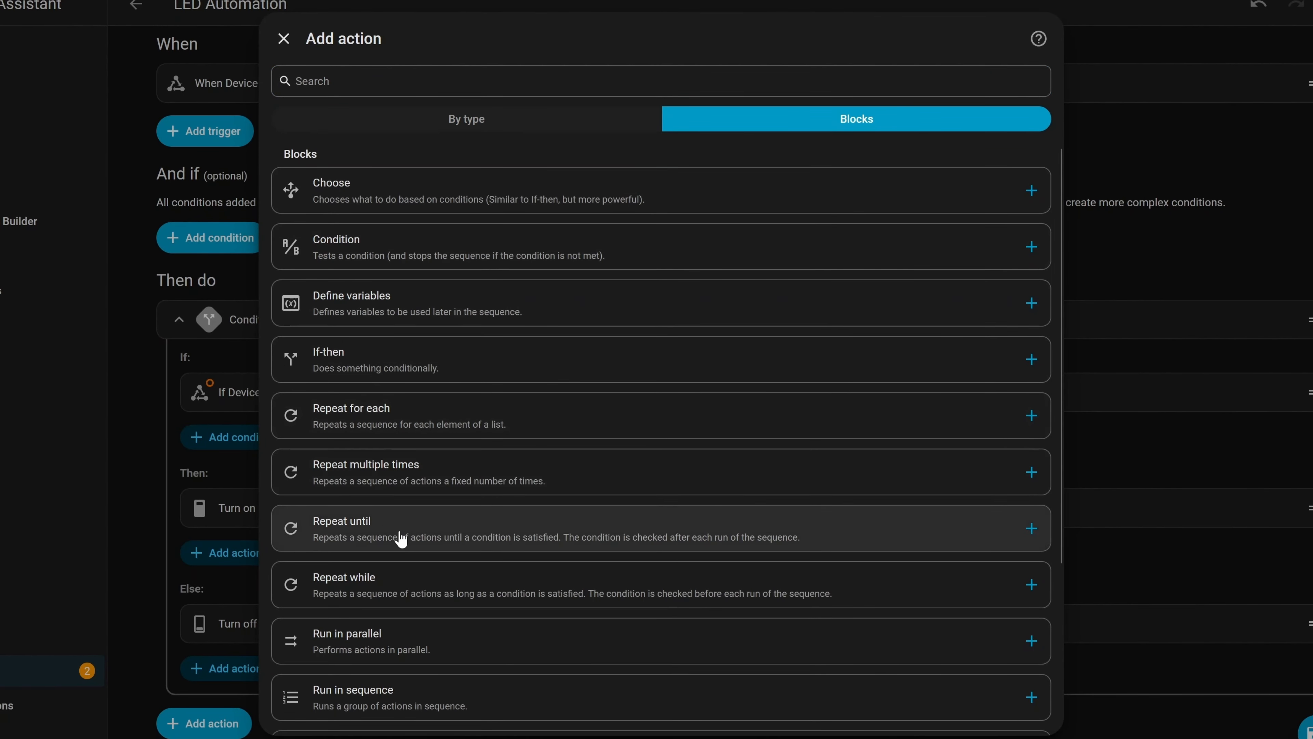
click(447, 595)
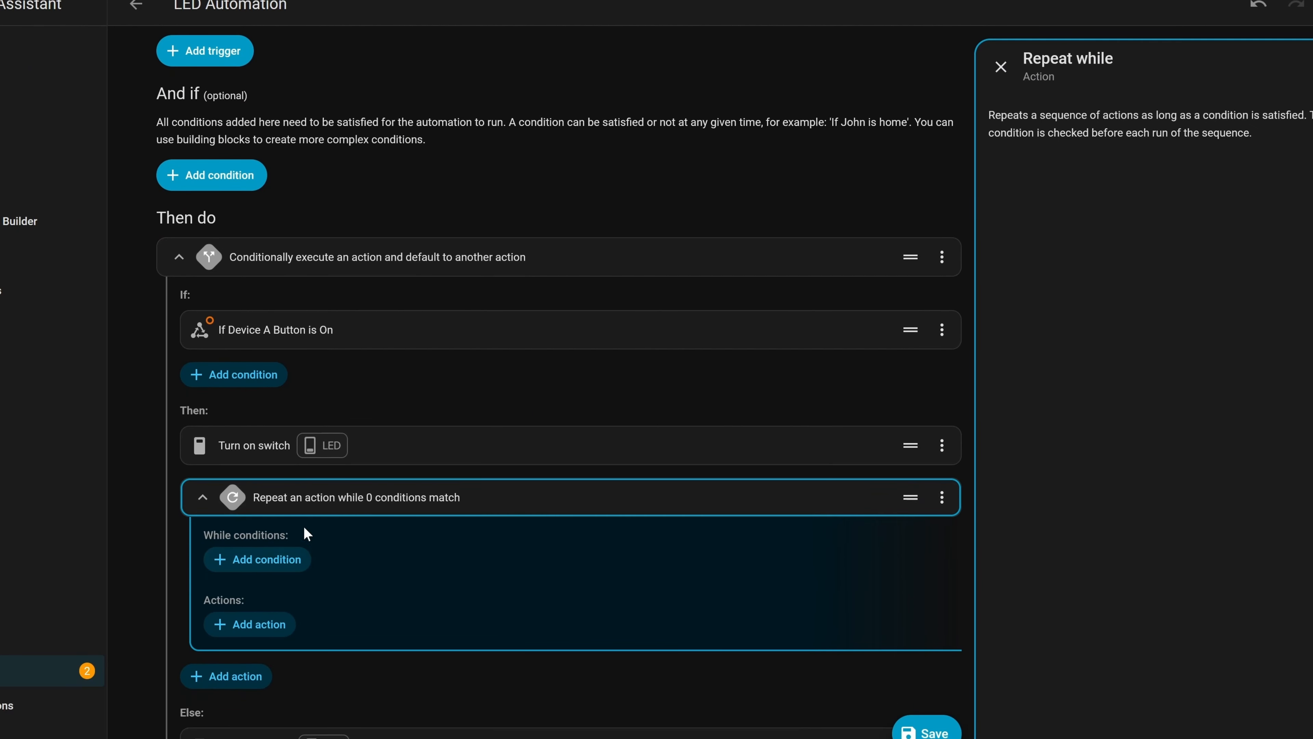
click(941, 445)
click(806, 405)
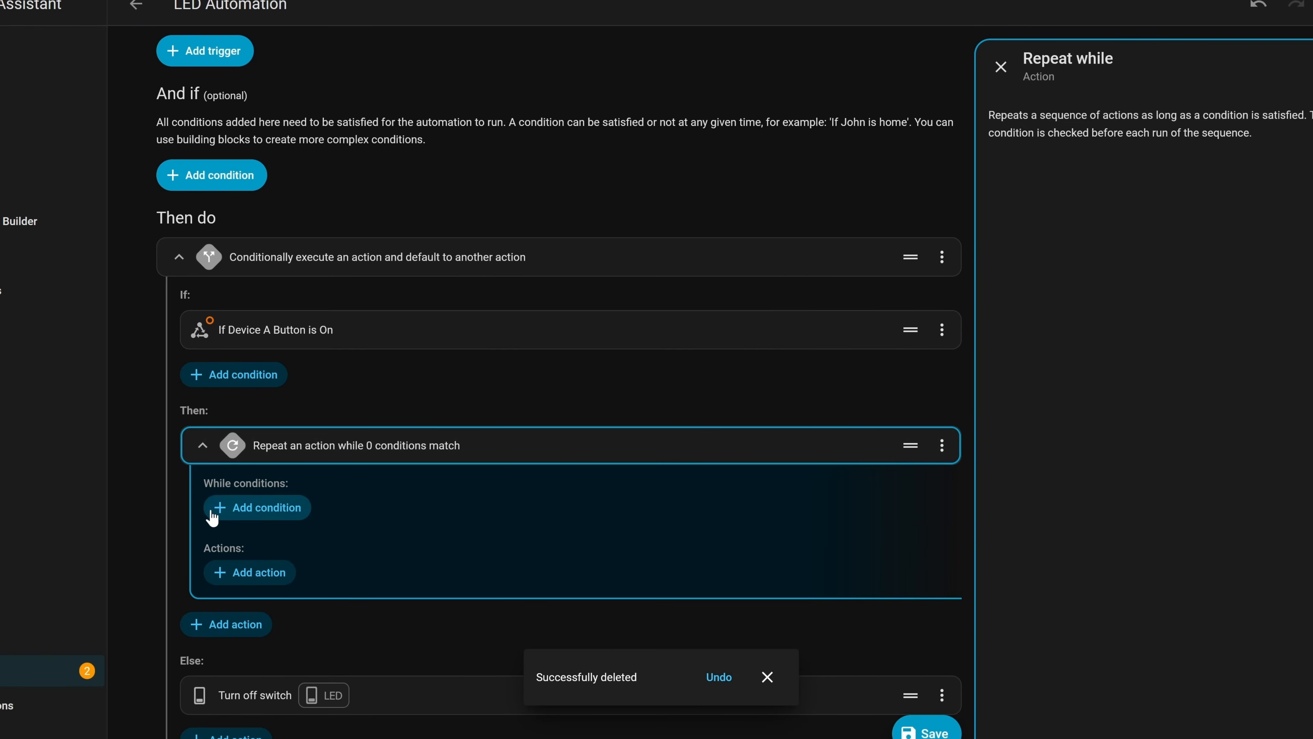
- Give the loop a State condition: Device A's Button is On
click(265, 517)
click(355, 347)
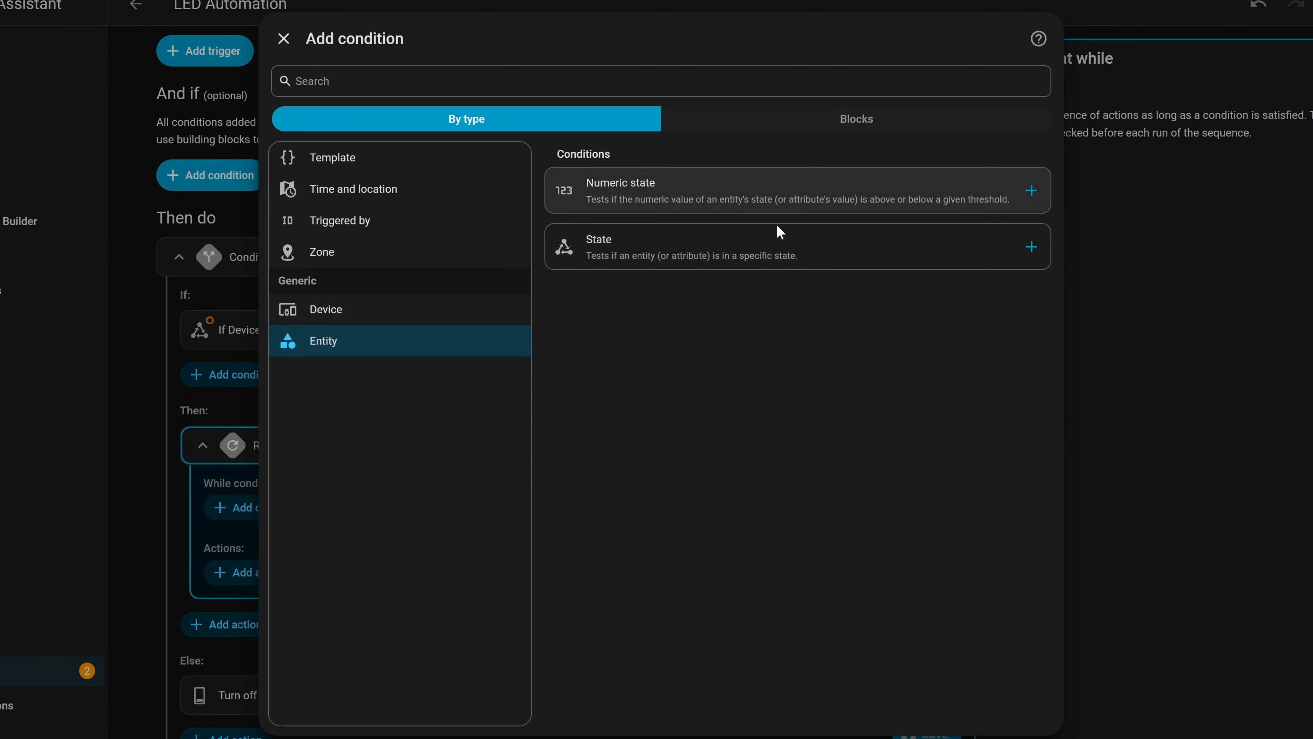
click(780, 244)
click(1143, 157)
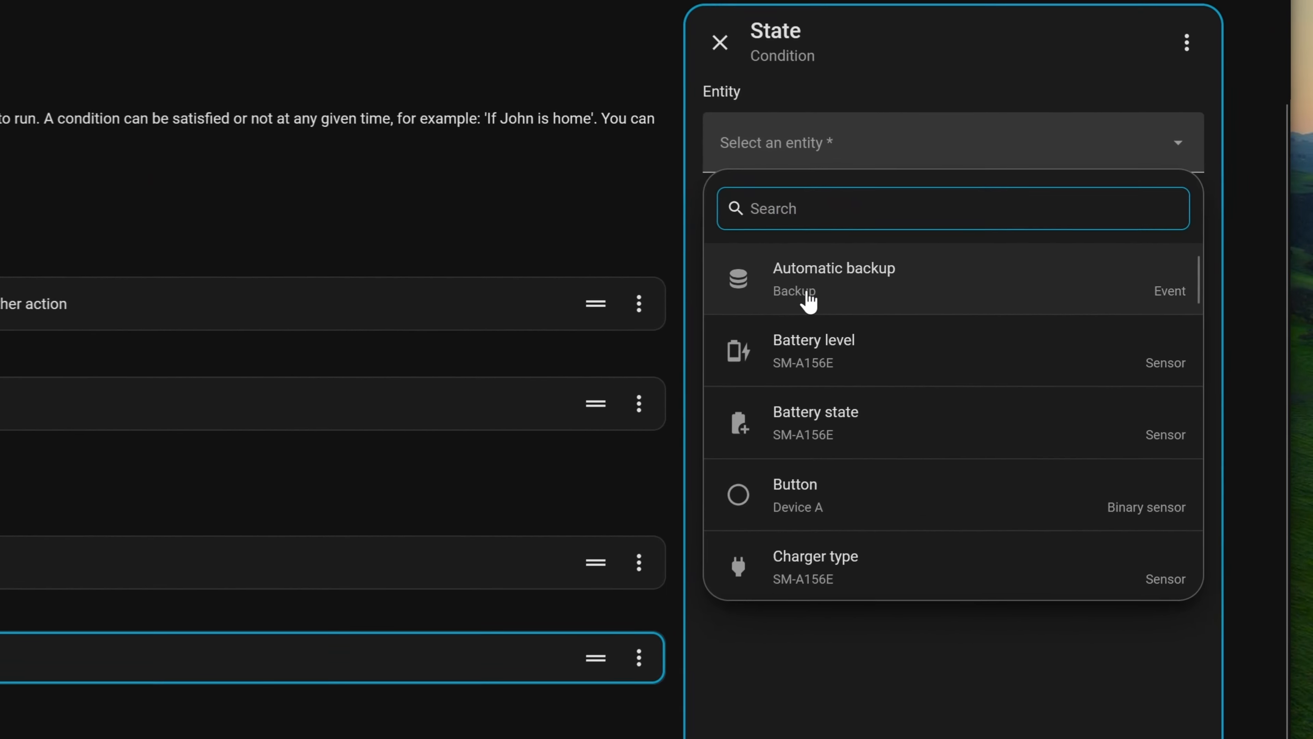
text(butt)
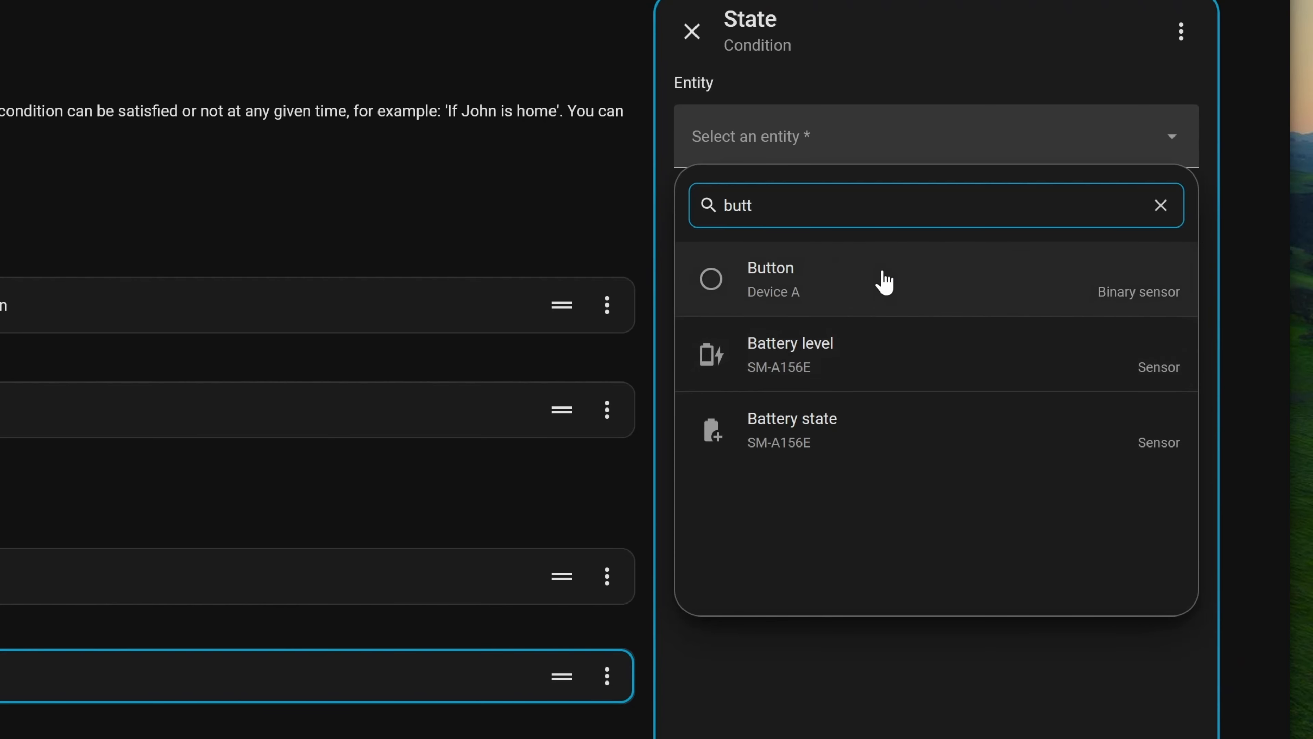
click(879, 279)
click(962, 287)
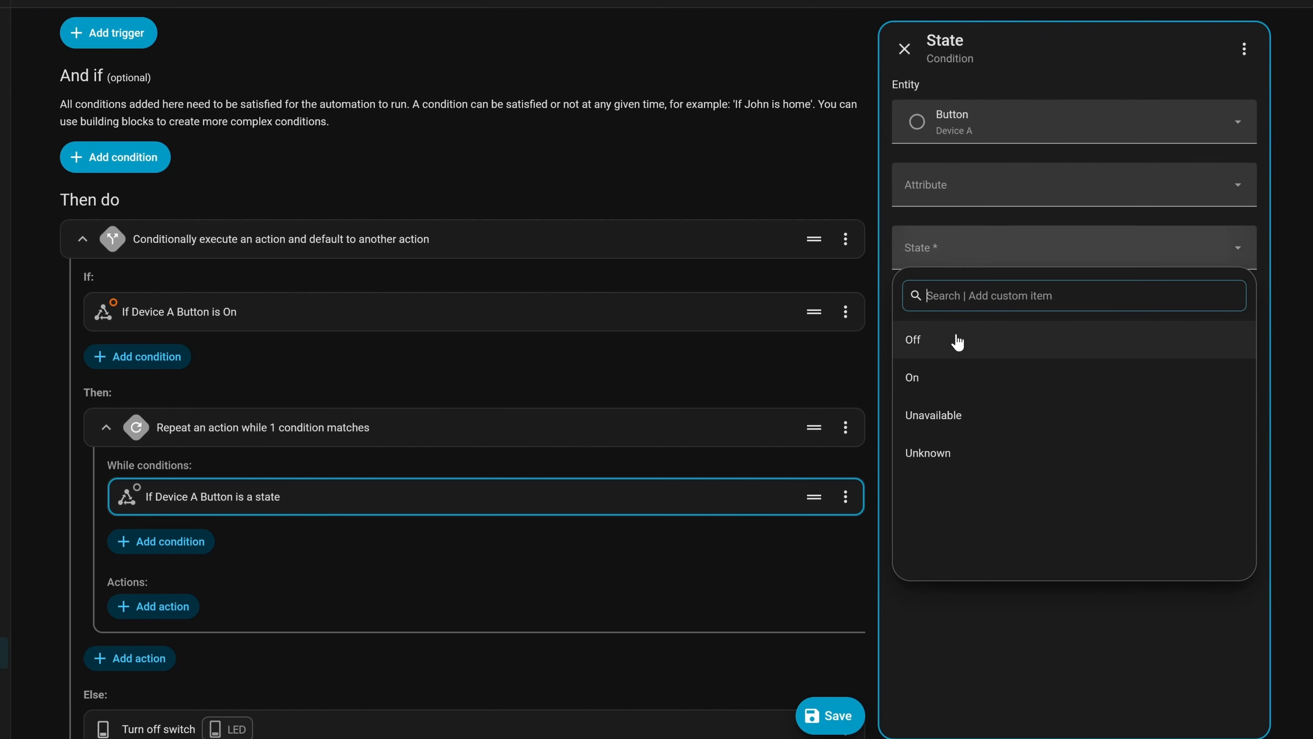
click(926, 377)
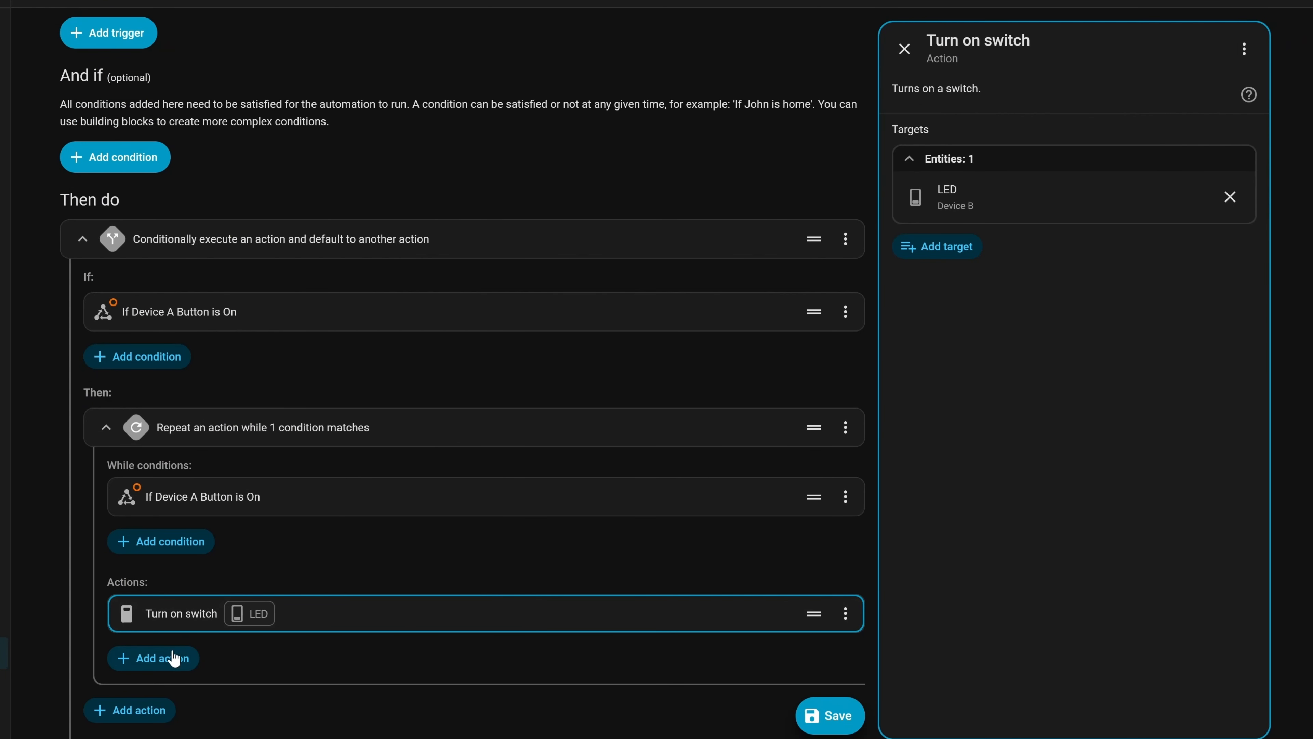
- Add a 500 ms delay inside the loop
scroll(171, 652, down, 2)
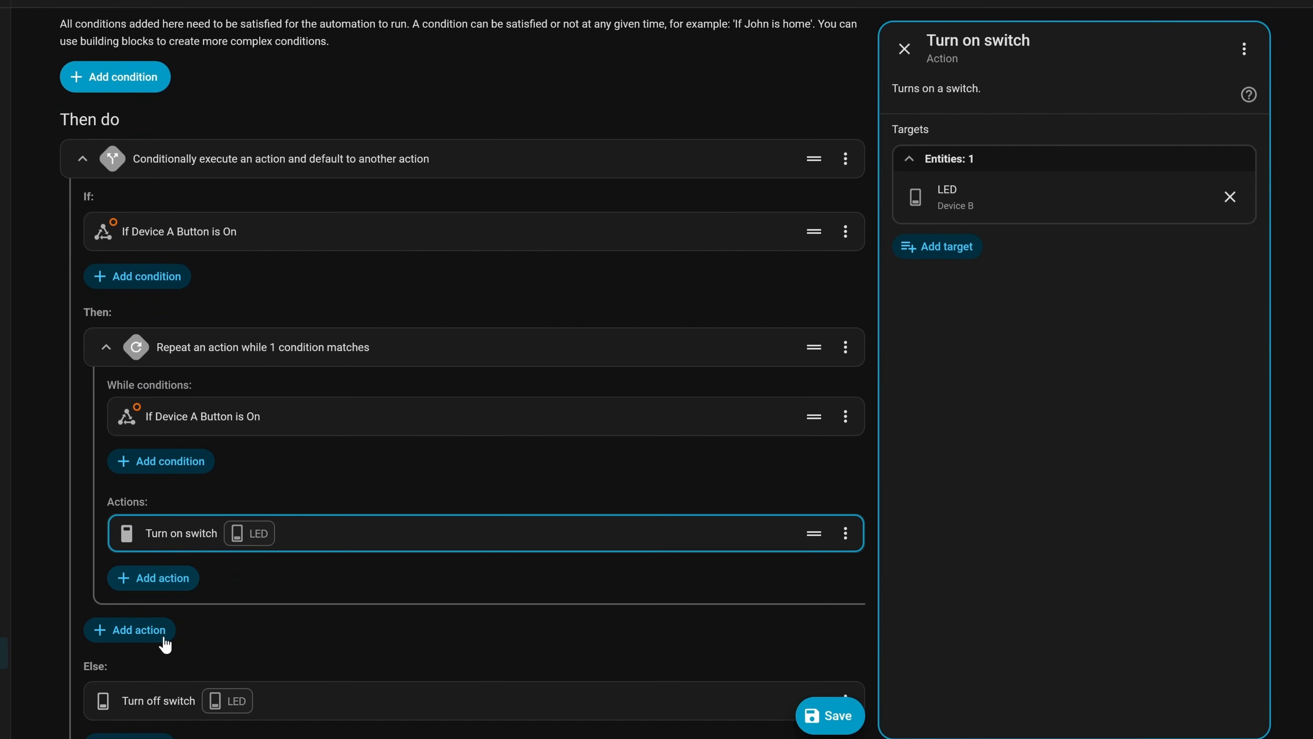
click(176, 578)
text(delay)
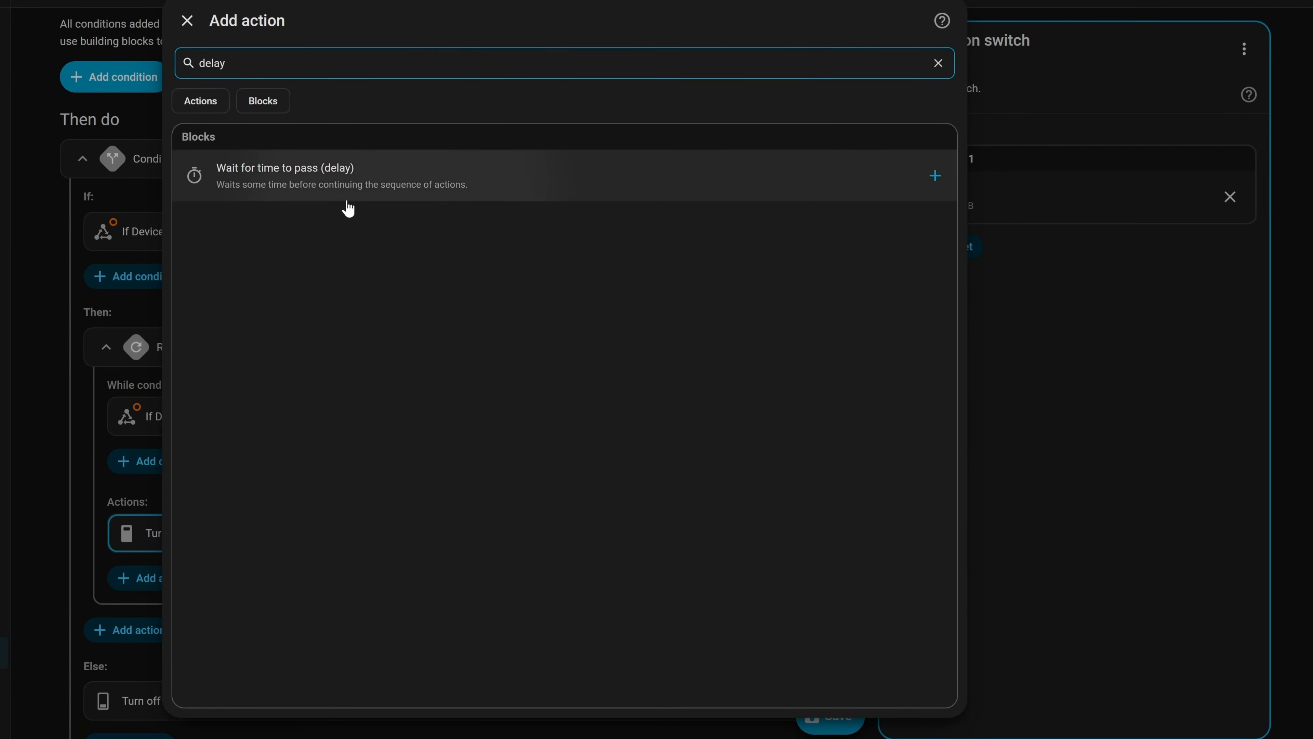
click(344, 192)
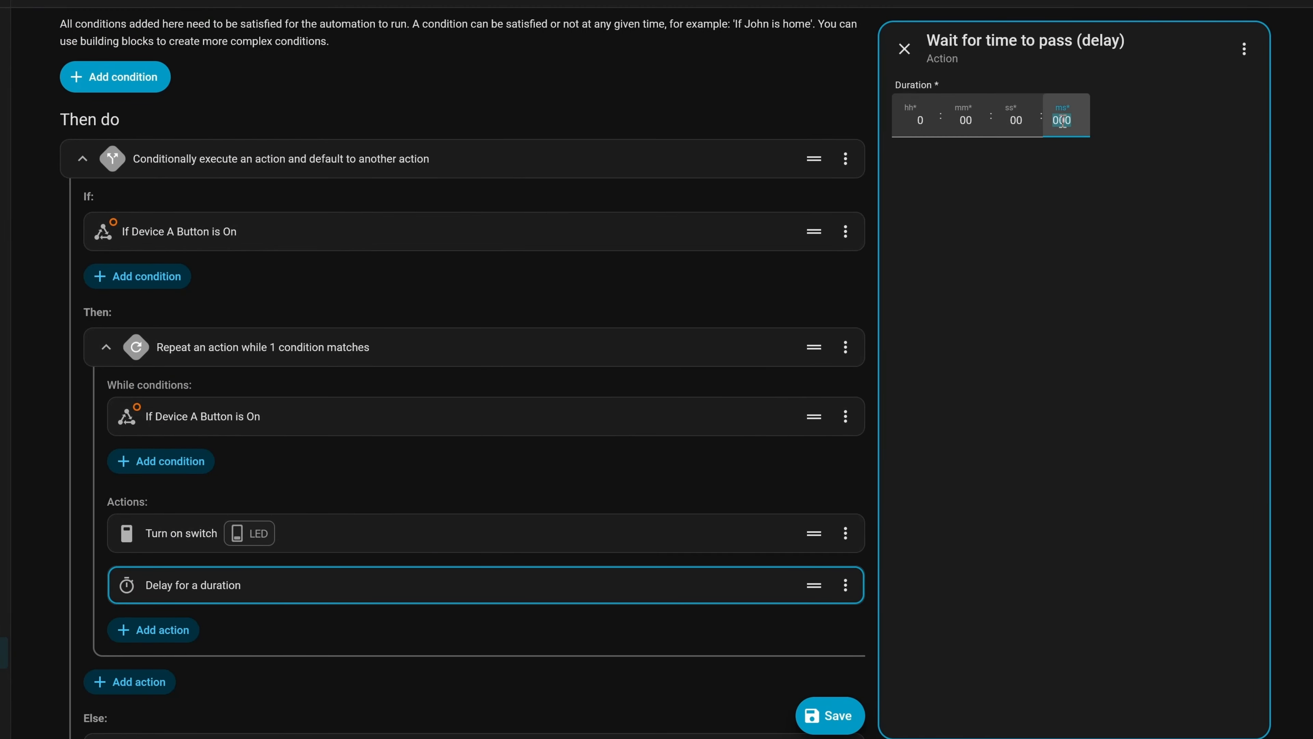
click(965, 337)
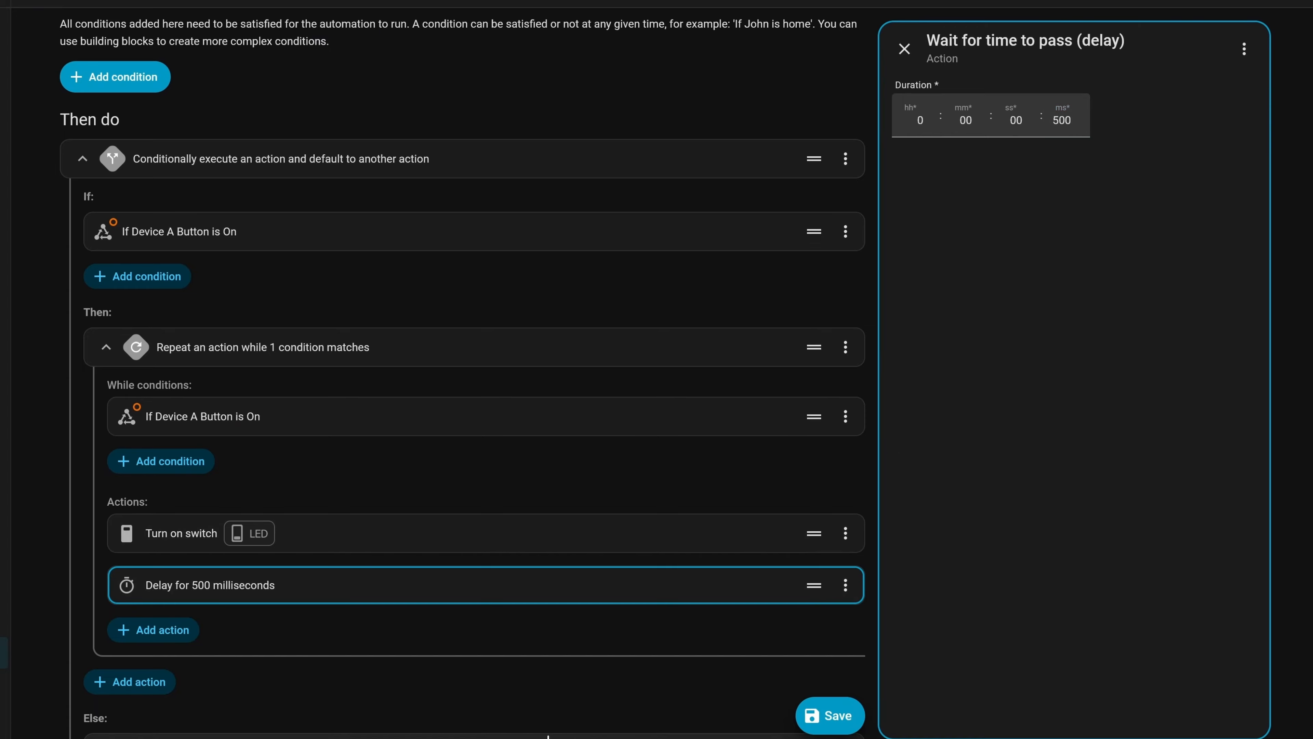
click(152, 630)
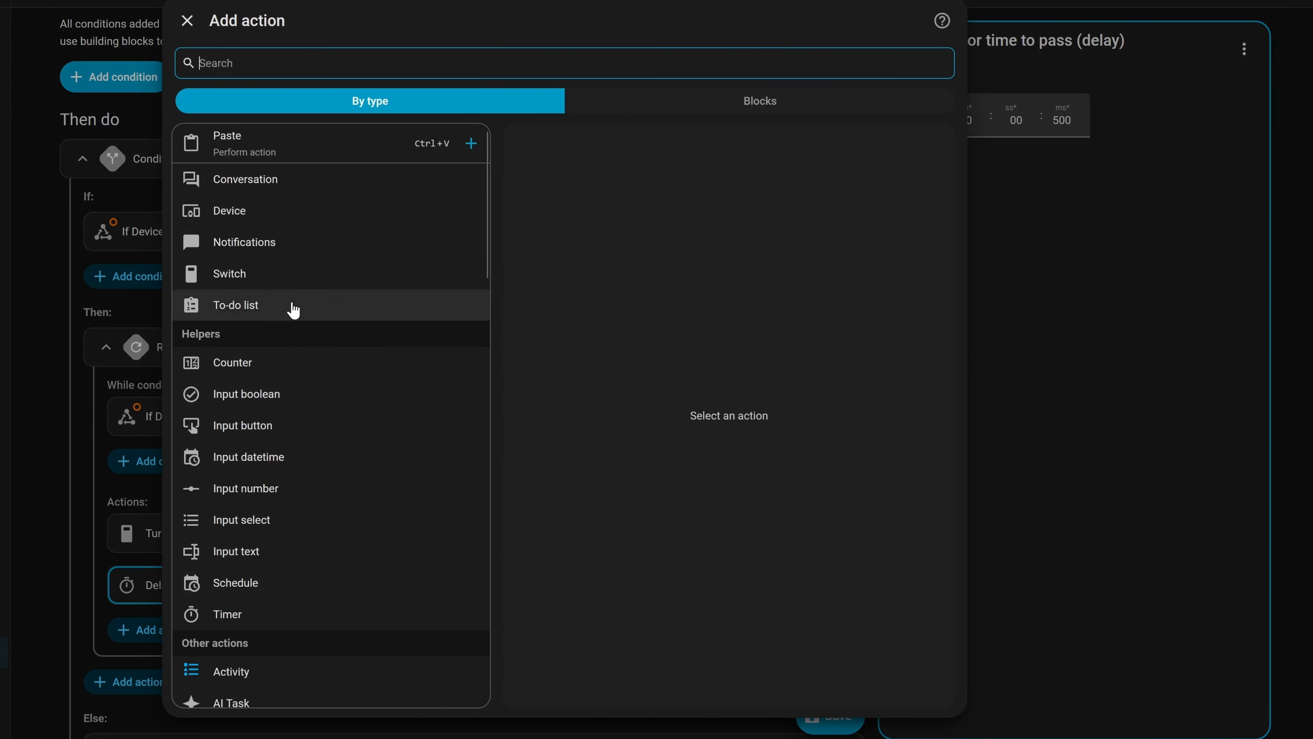
click(259, 273)
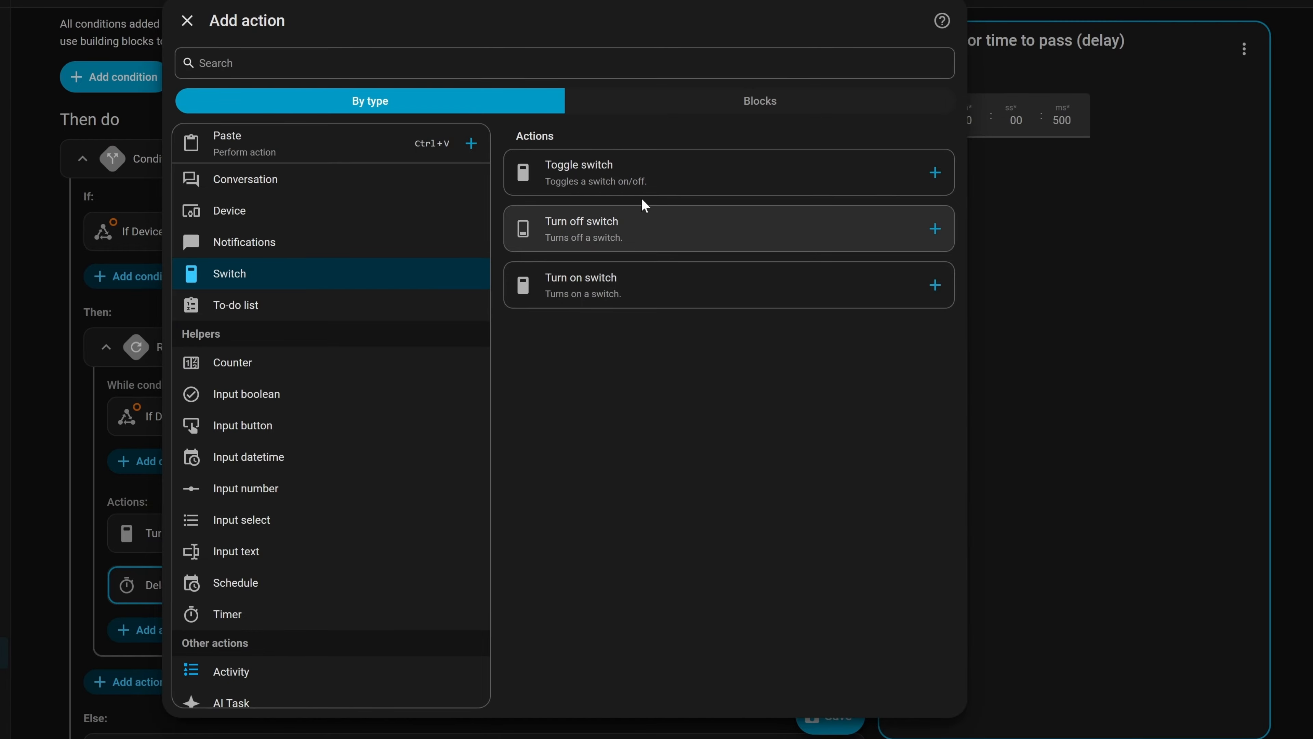
click(187, 21)
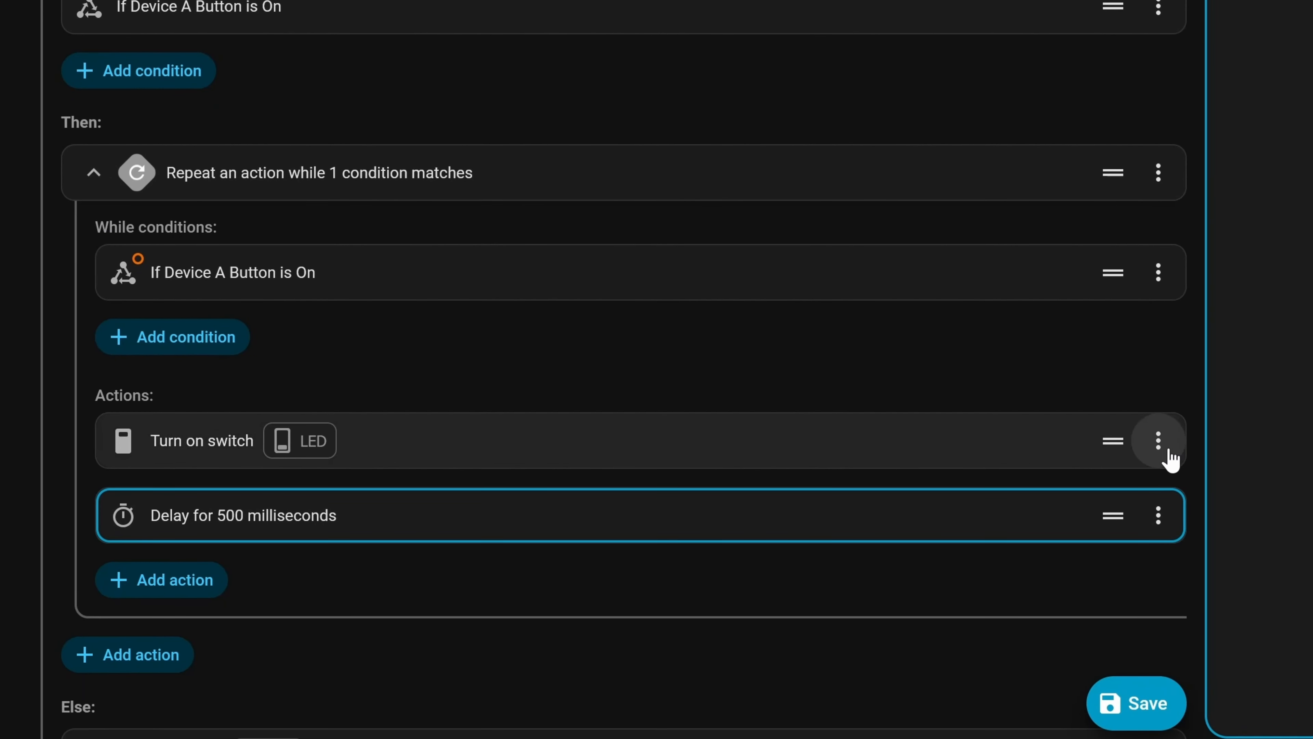
- Delete the old Turn on switch action and the 500 ms delay from the loop
click(1159, 440)
click(1086, 384)
click(1159, 440)
click(1086, 384)
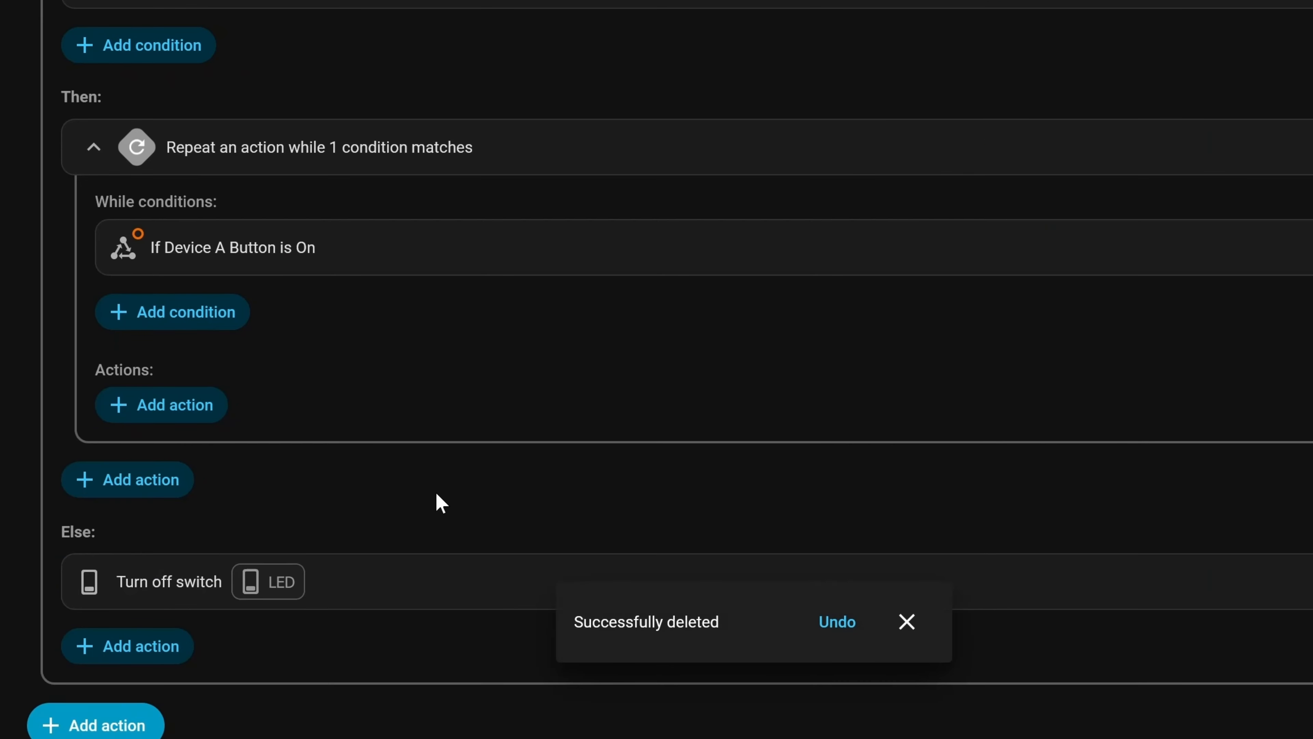
- Add a Toggle switch action targeting Device B's LED inside the loop
click(162, 405)
click(302, 272)
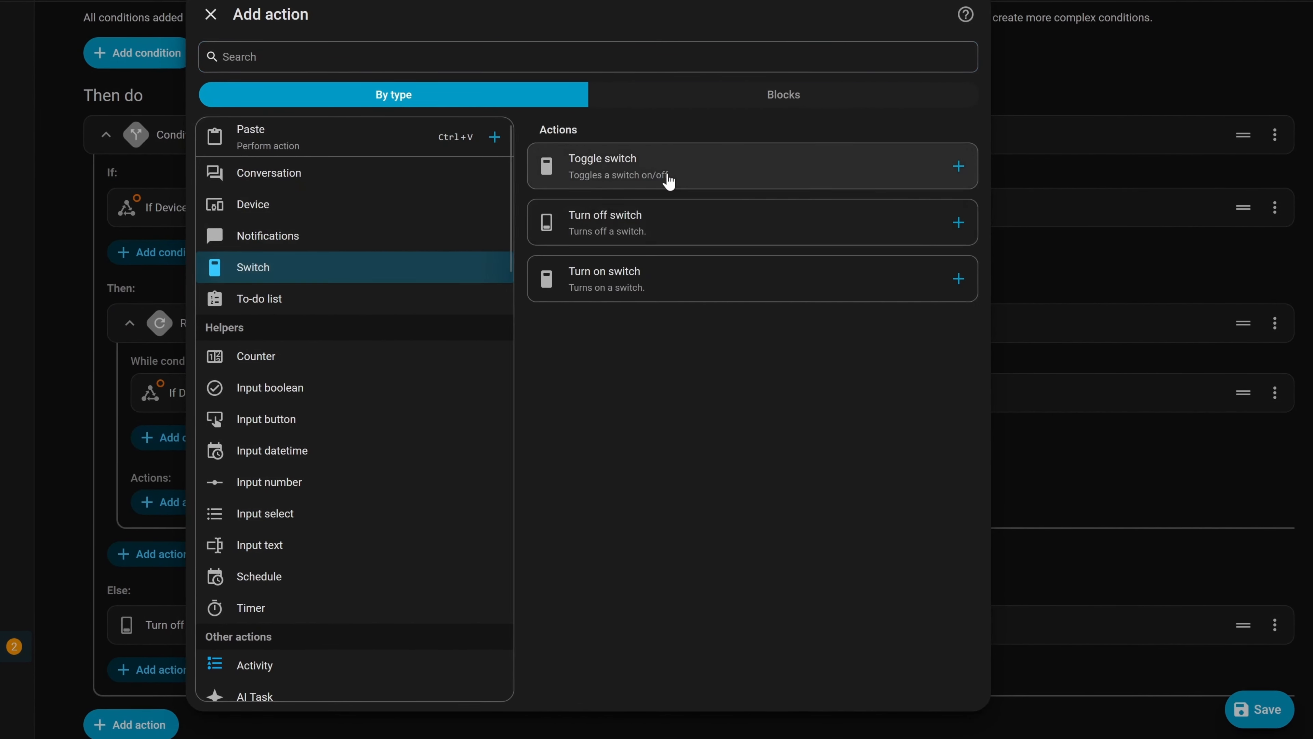
click(668, 181)
click(1000, 156)
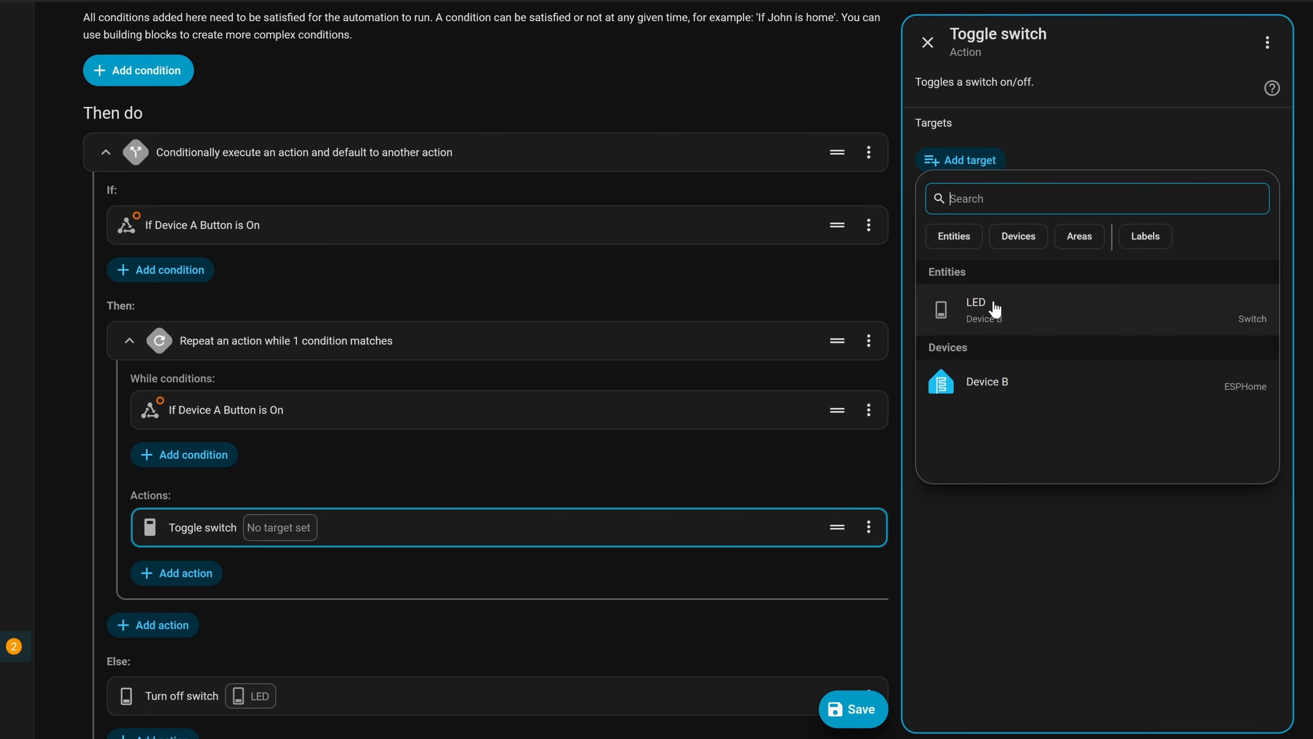
click(995, 309)
- Add a 500 ms delay after the toggle and save the automation
click(173, 573)
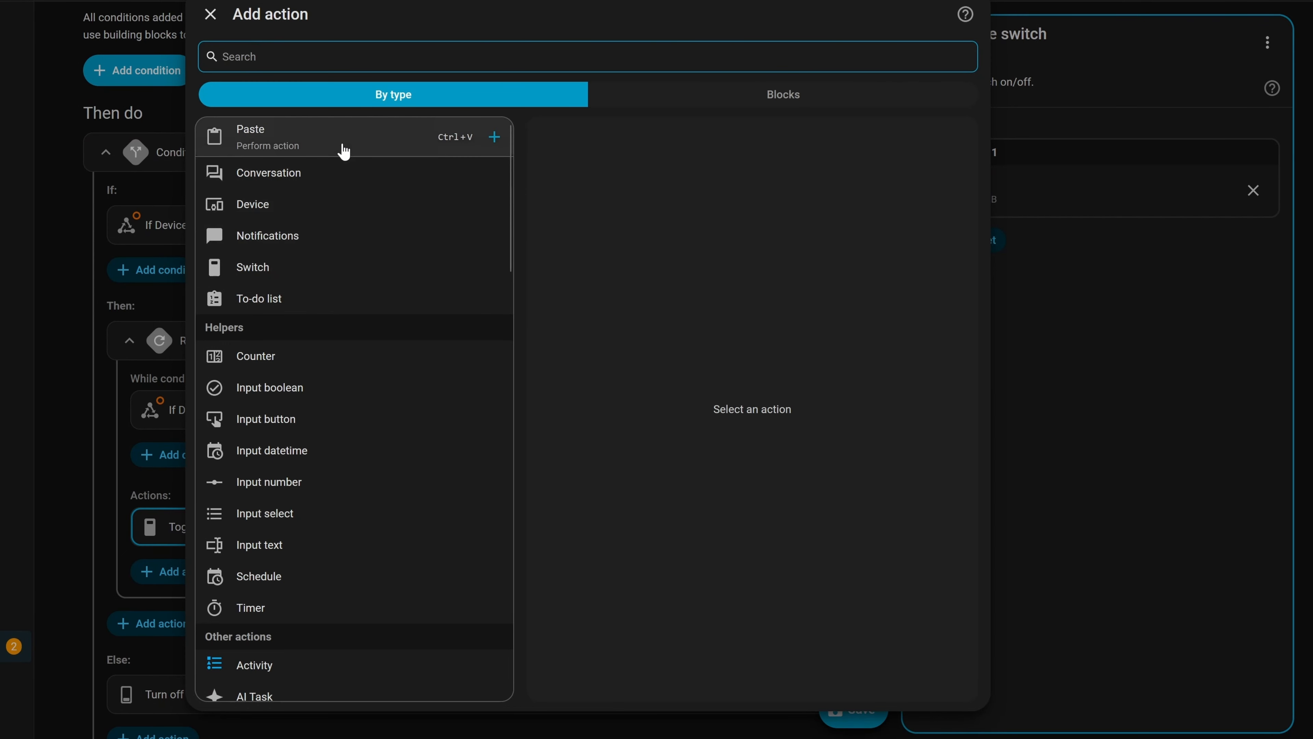
text(del)
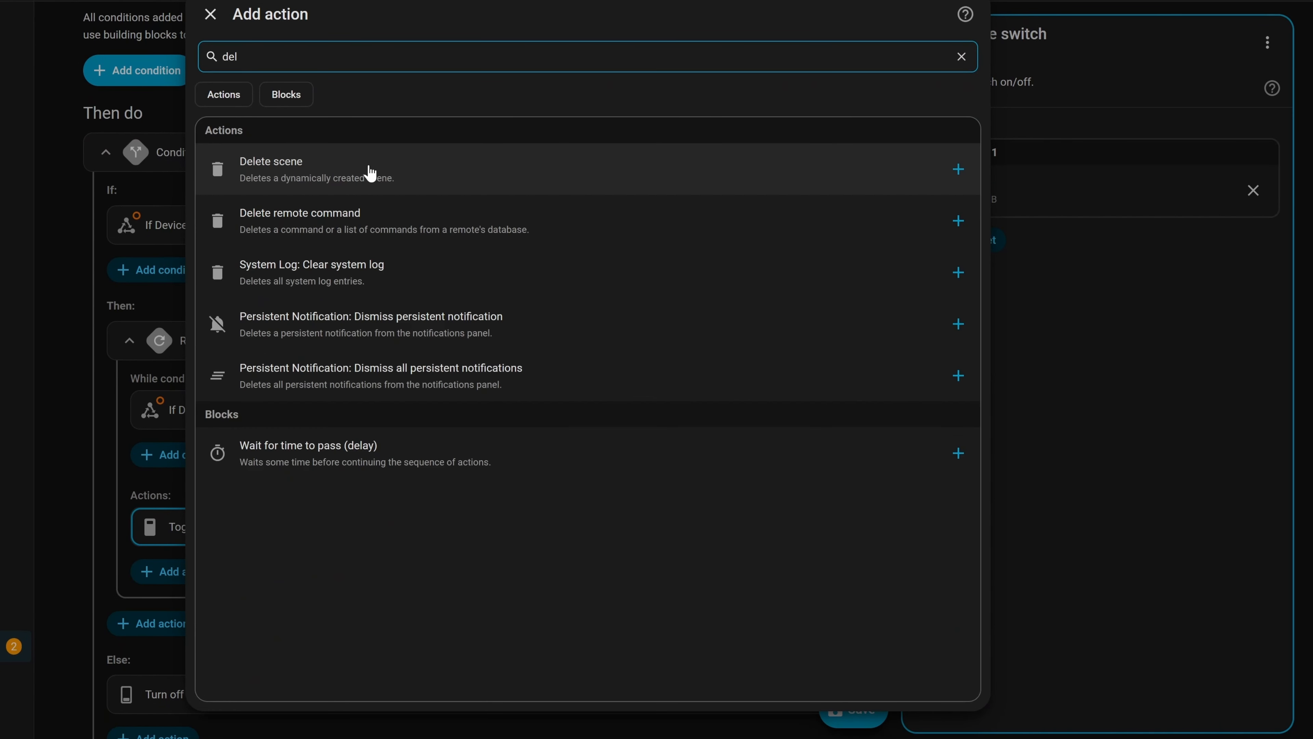
click(308, 453)
click(1091, 103)
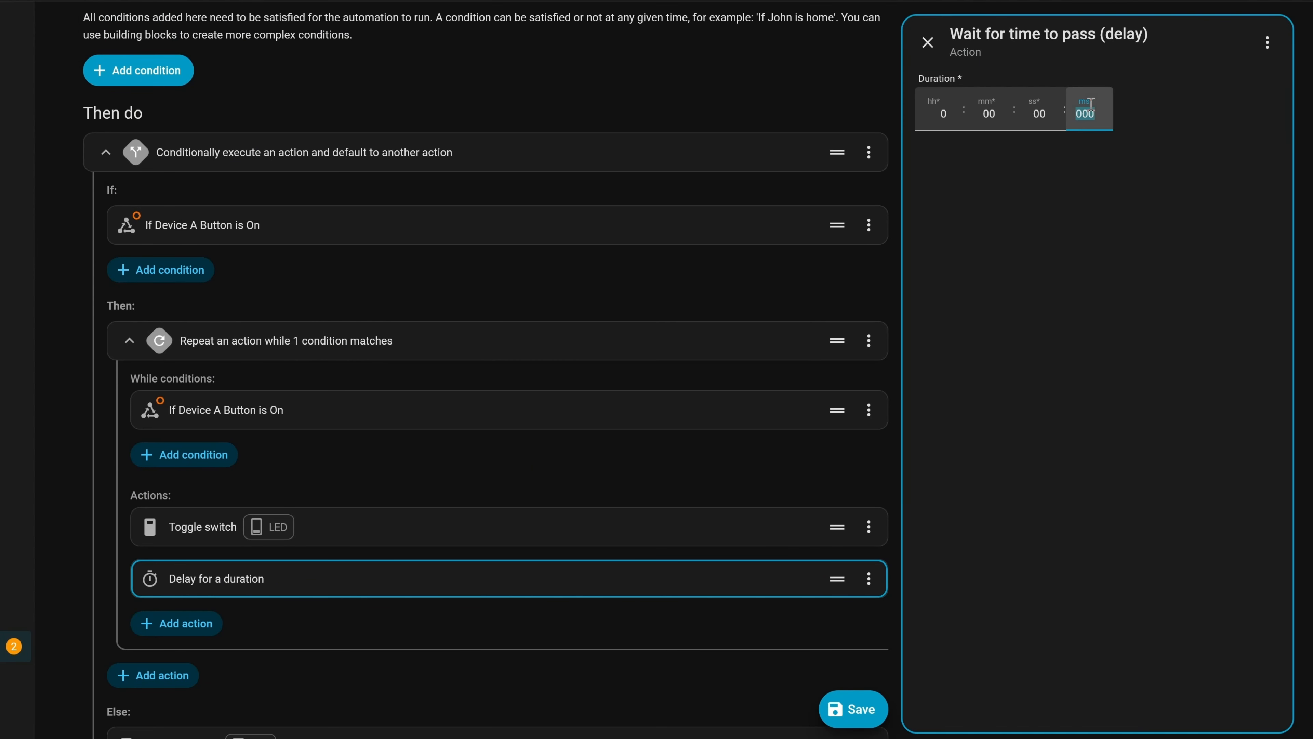
click(1085, 219)
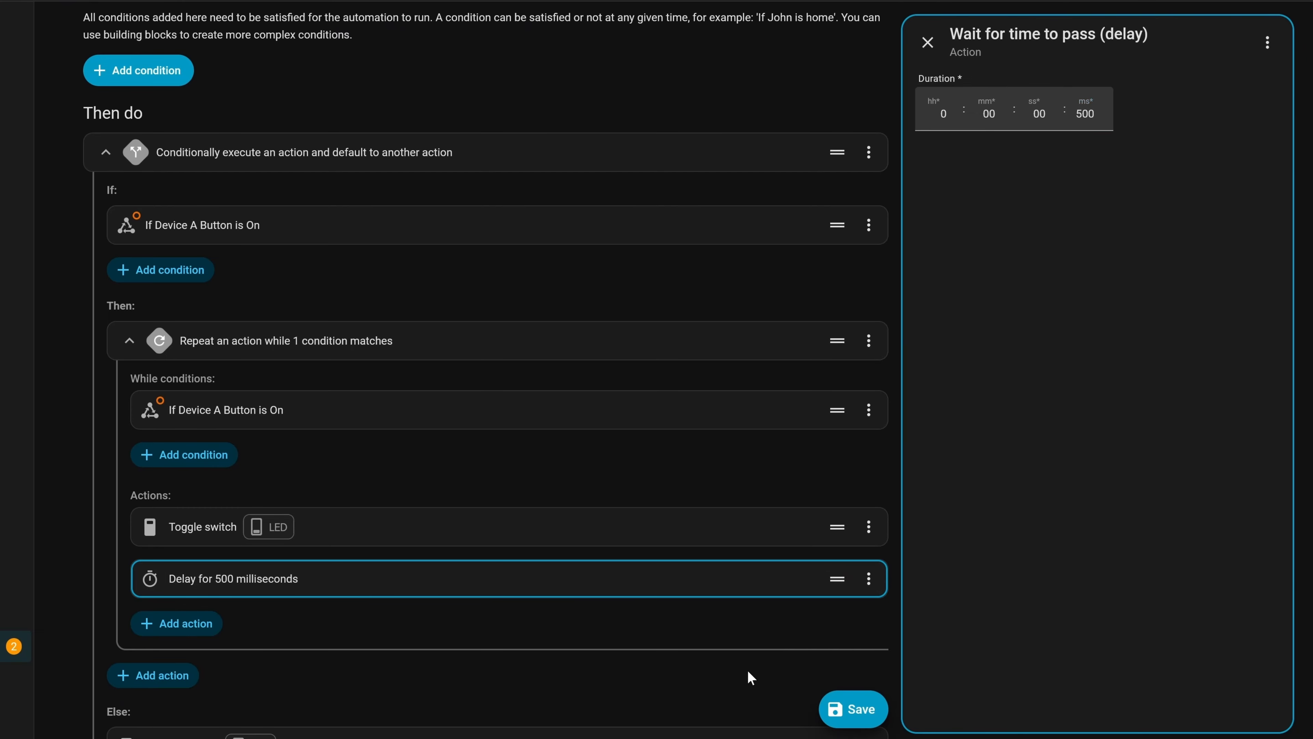
click(854, 709)
scroll(594, 479, down, 3)
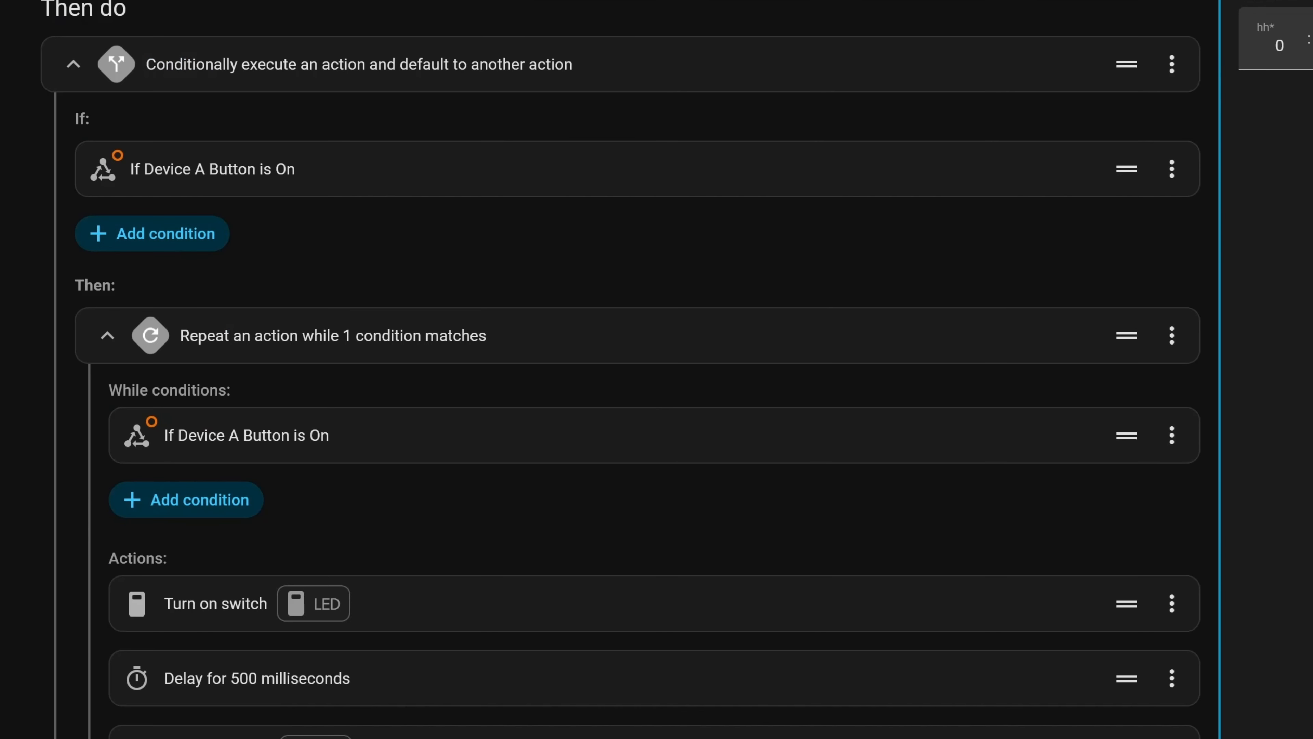
- Open Device A's device-a.yaml for editing in ESPHome Builder
scroll(1184, 630, down, 5)
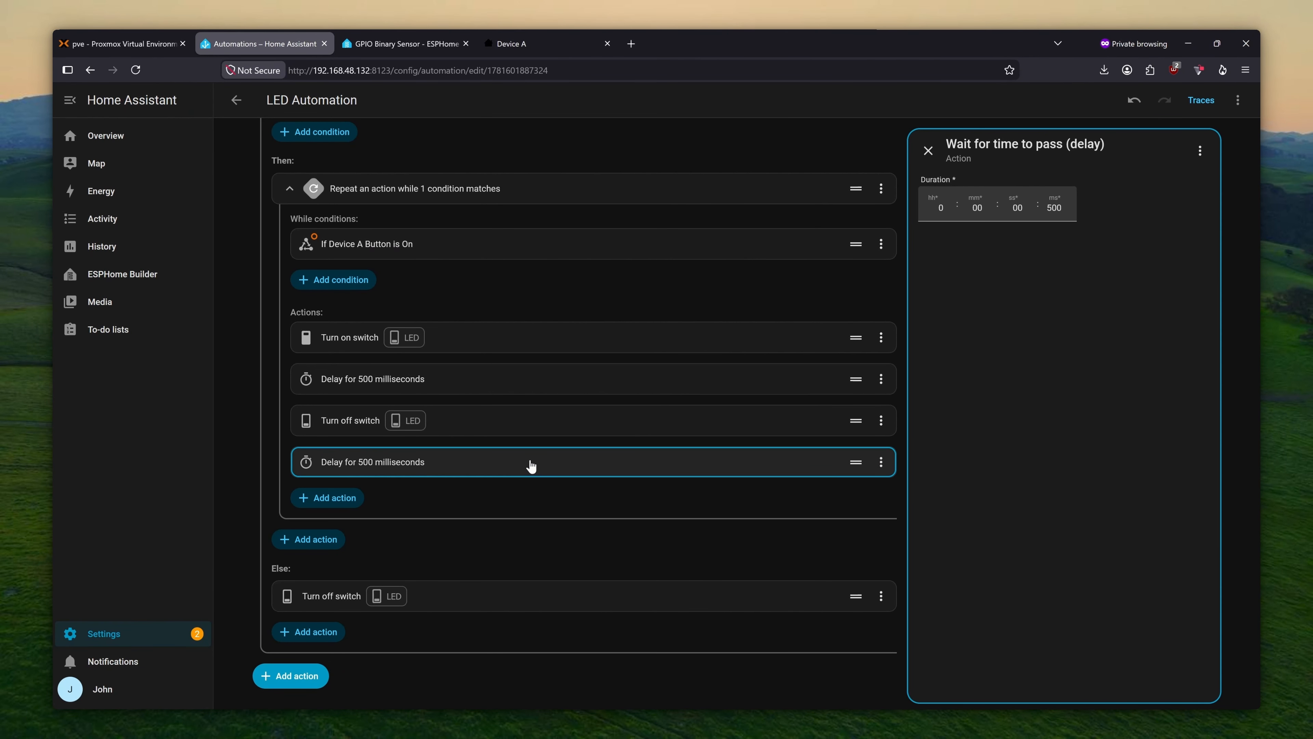
scroll(666, 487, up, 6)
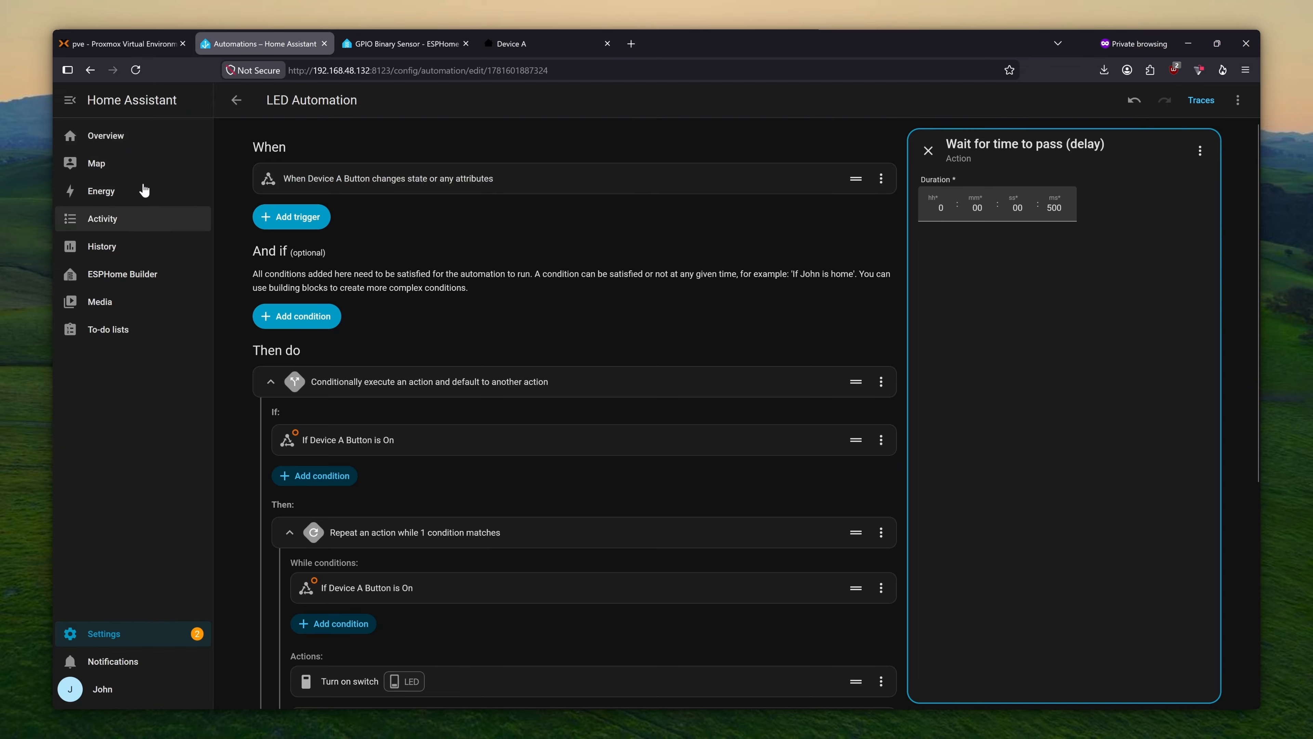
click(144, 278)
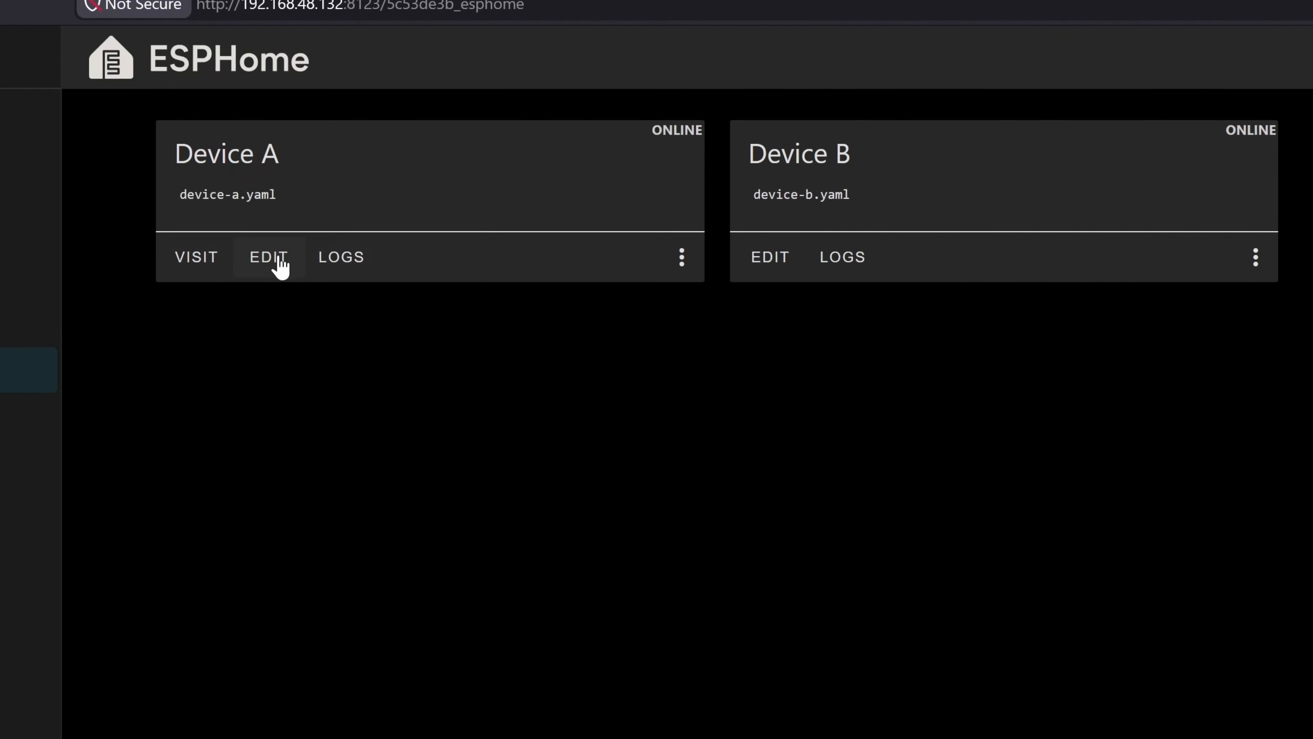
click(275, 262)
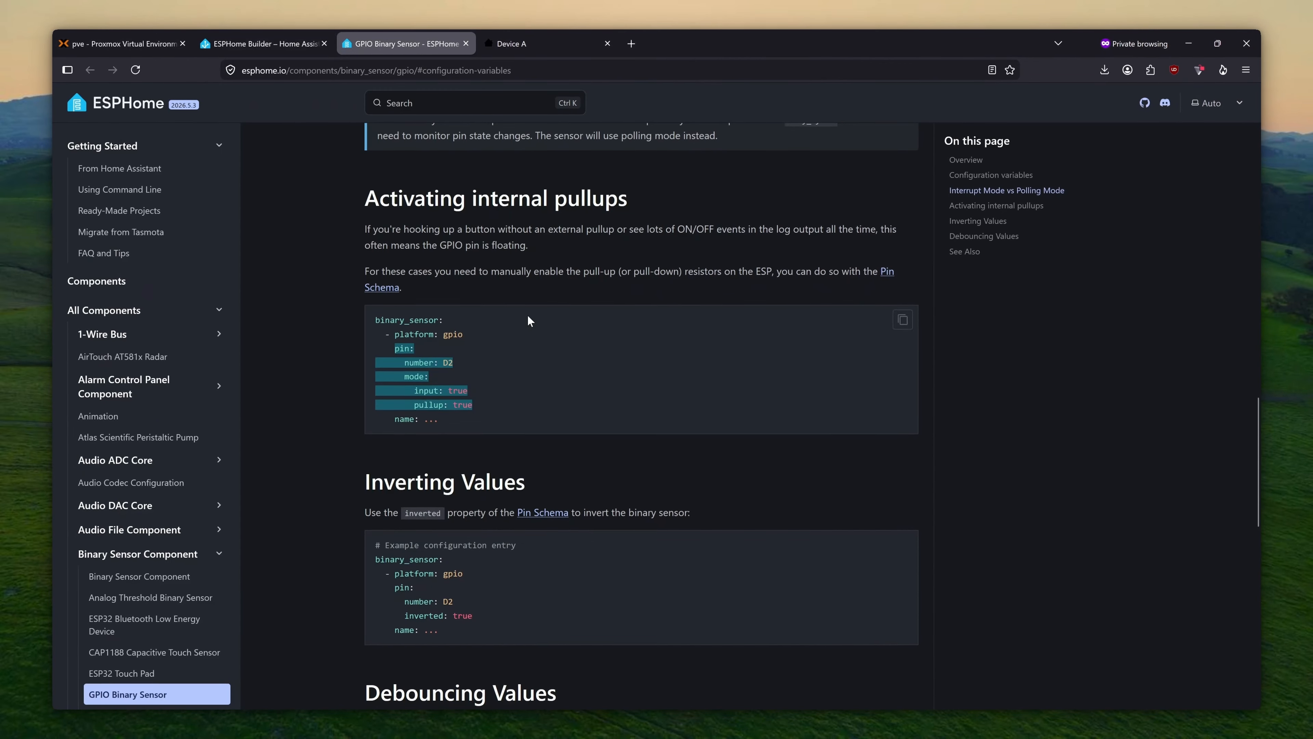
- Find the Ultrasonic Distance Sensor docs page and copy its example sensor configuration
click(424, 103)
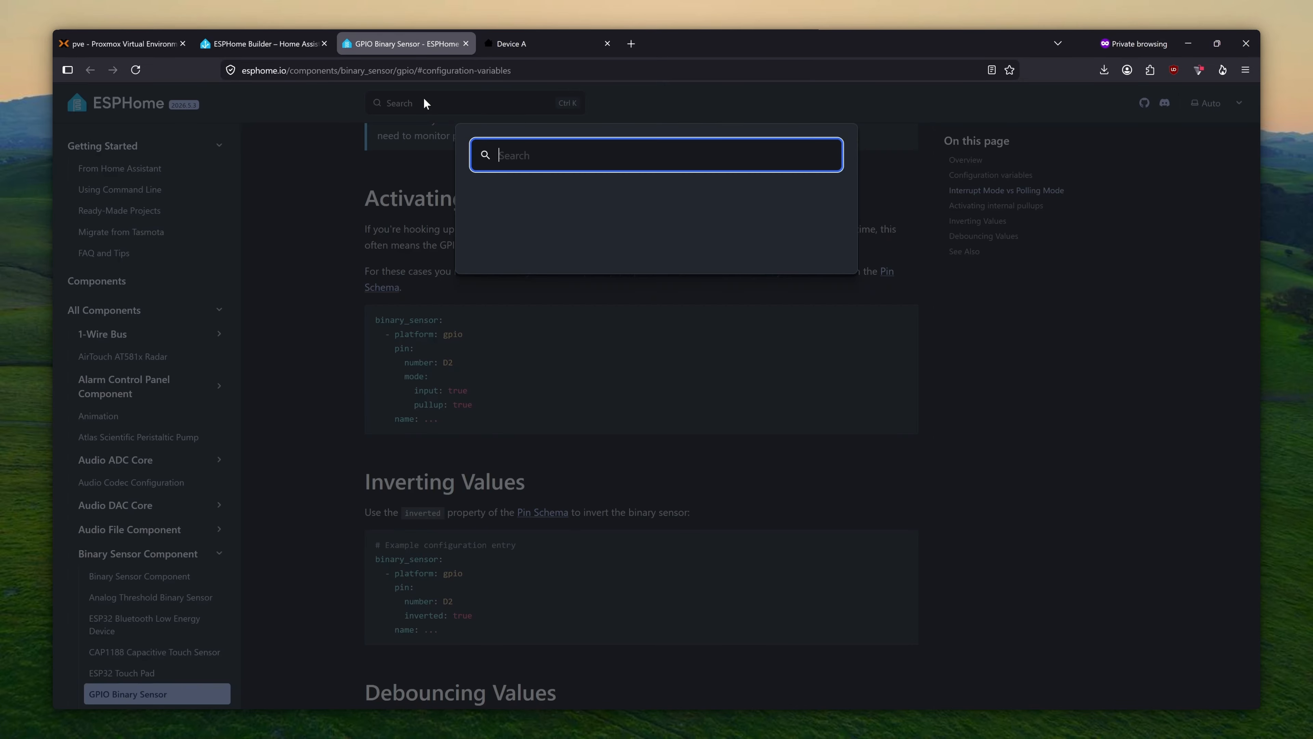
text(ultrasonic)
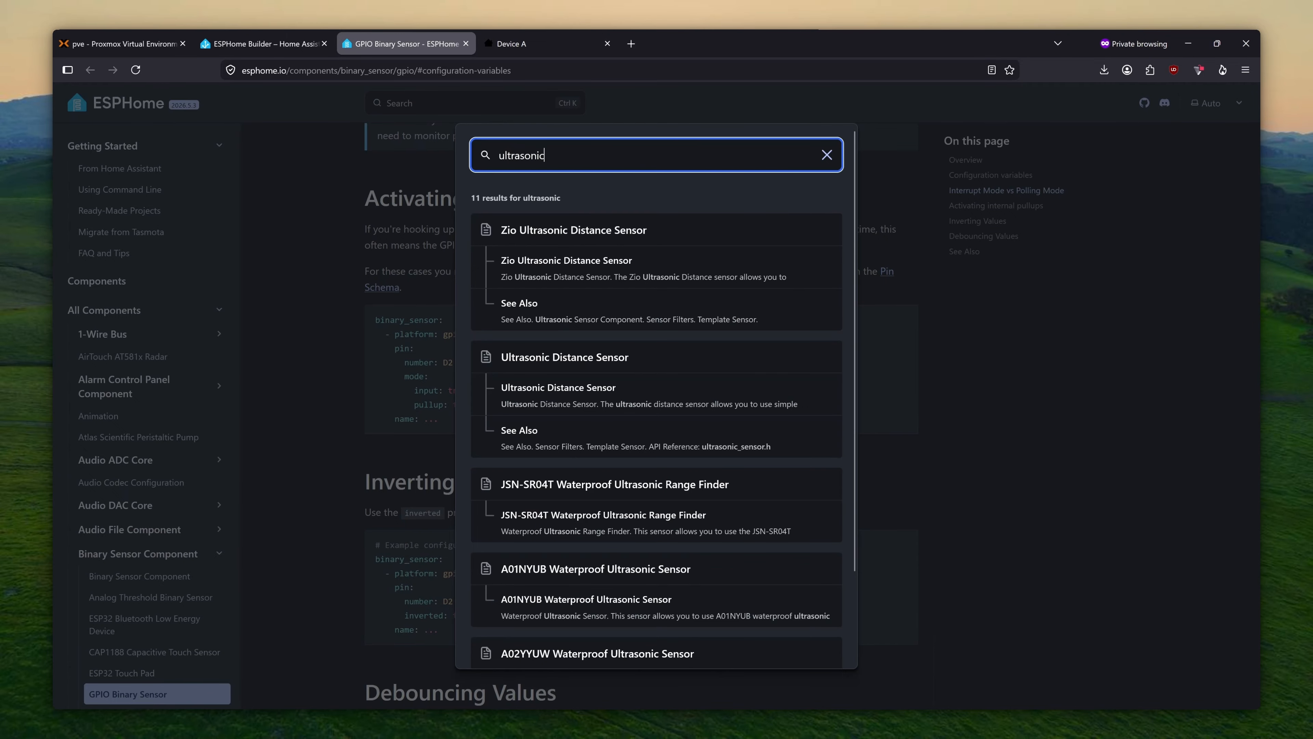
click(571, 391)
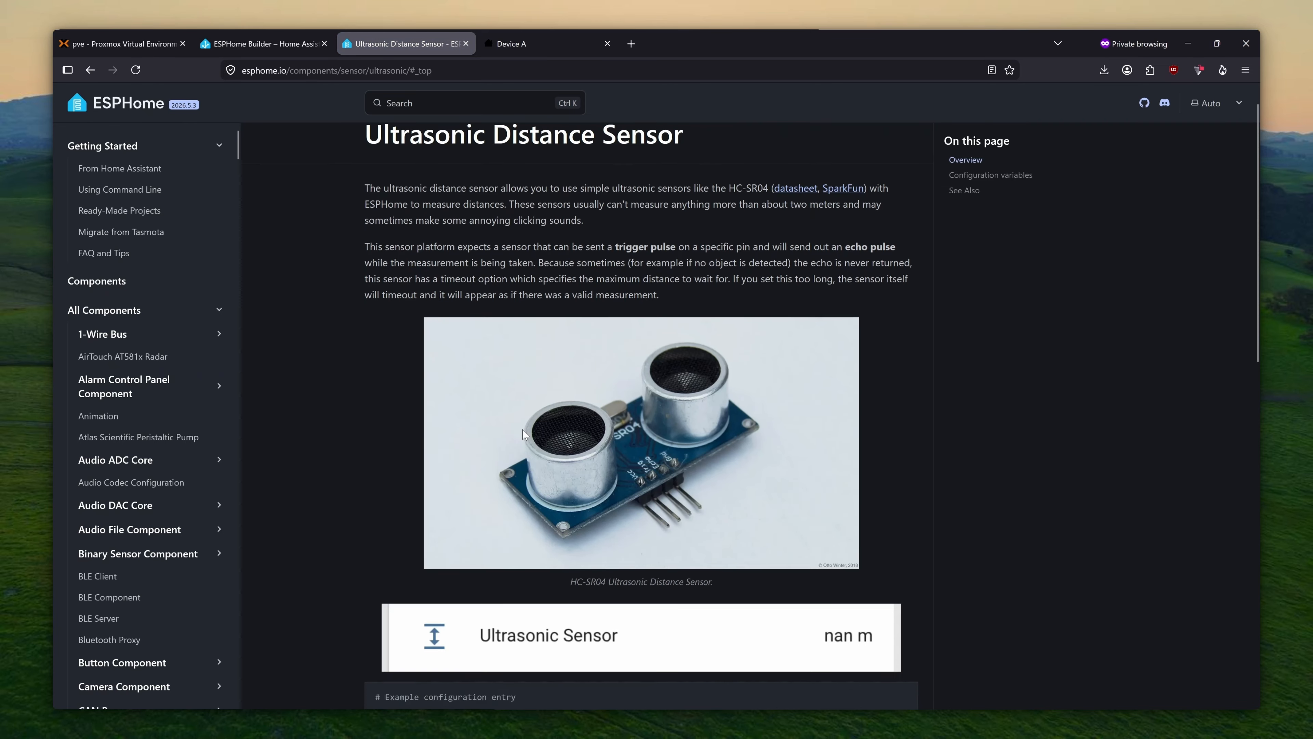
scroll(522, 429, down, 5)
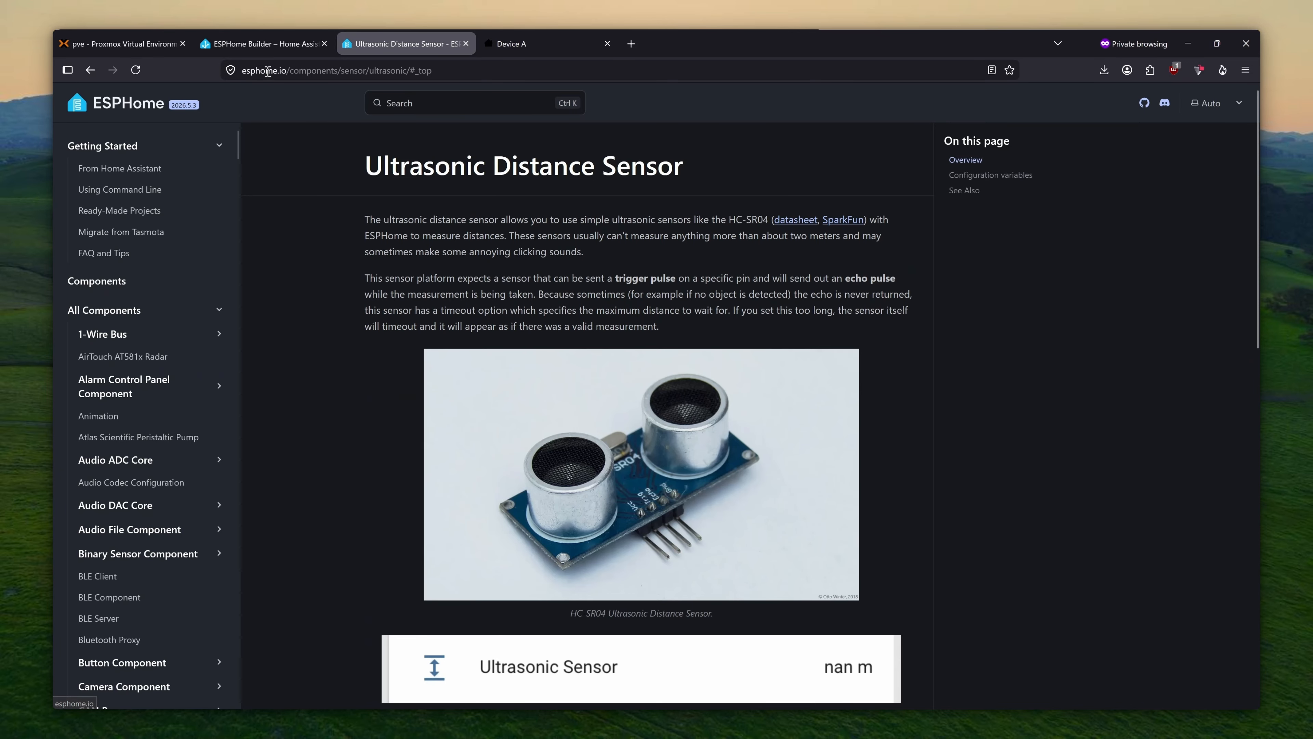
scroll(448, 261, down, 10)
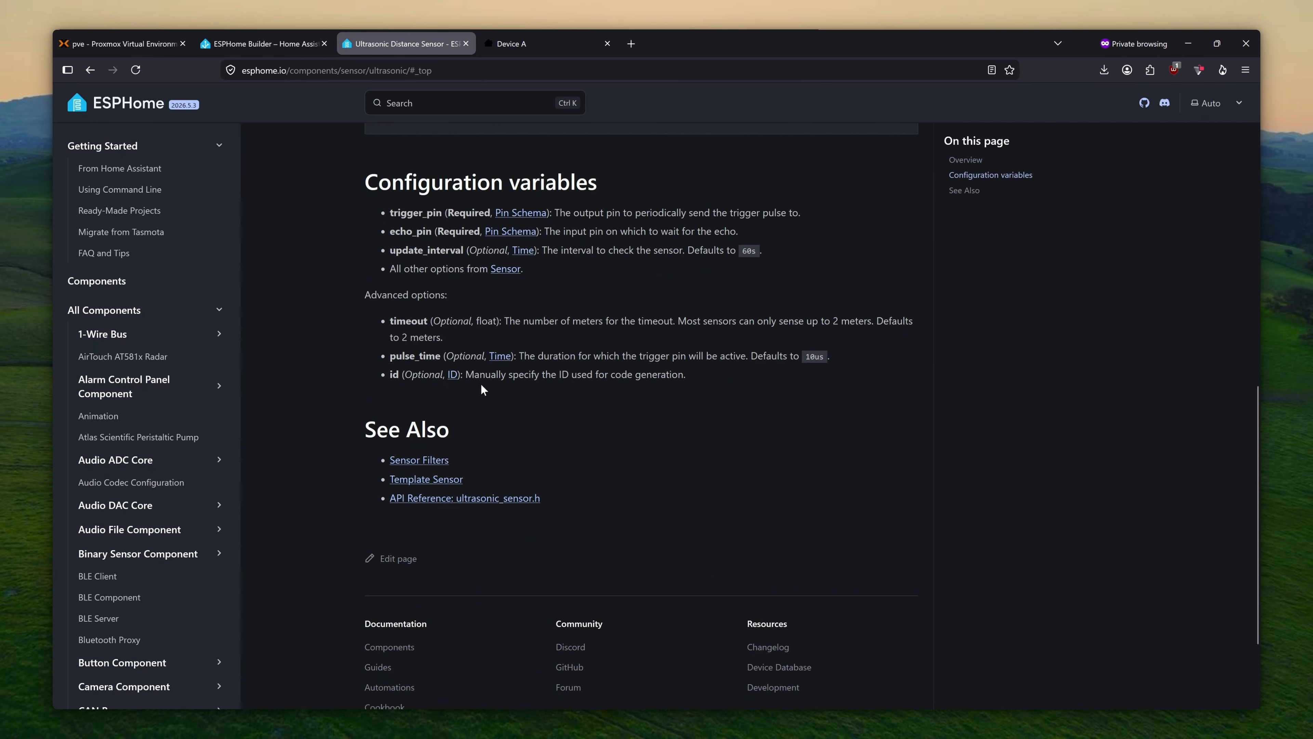
scroll(480, 383, up, 3)
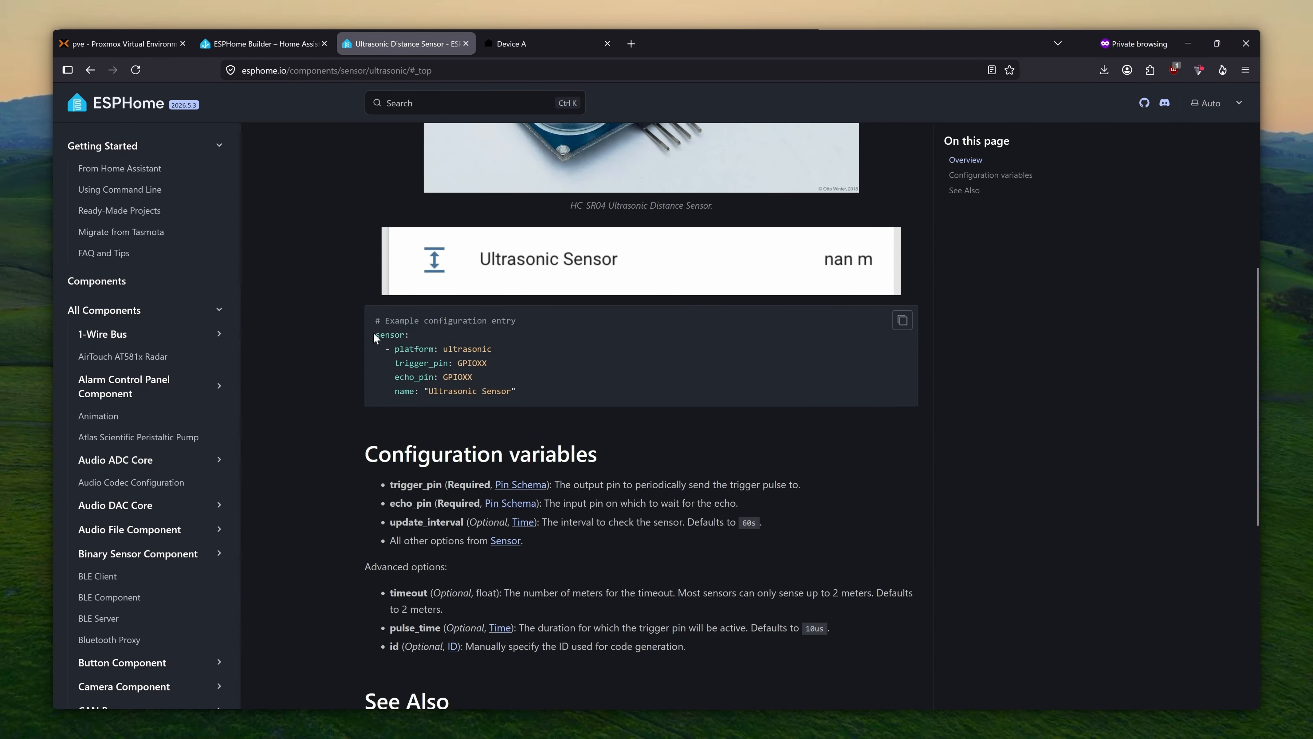
drag(373, 334, 536, 396)
click(902, 320)
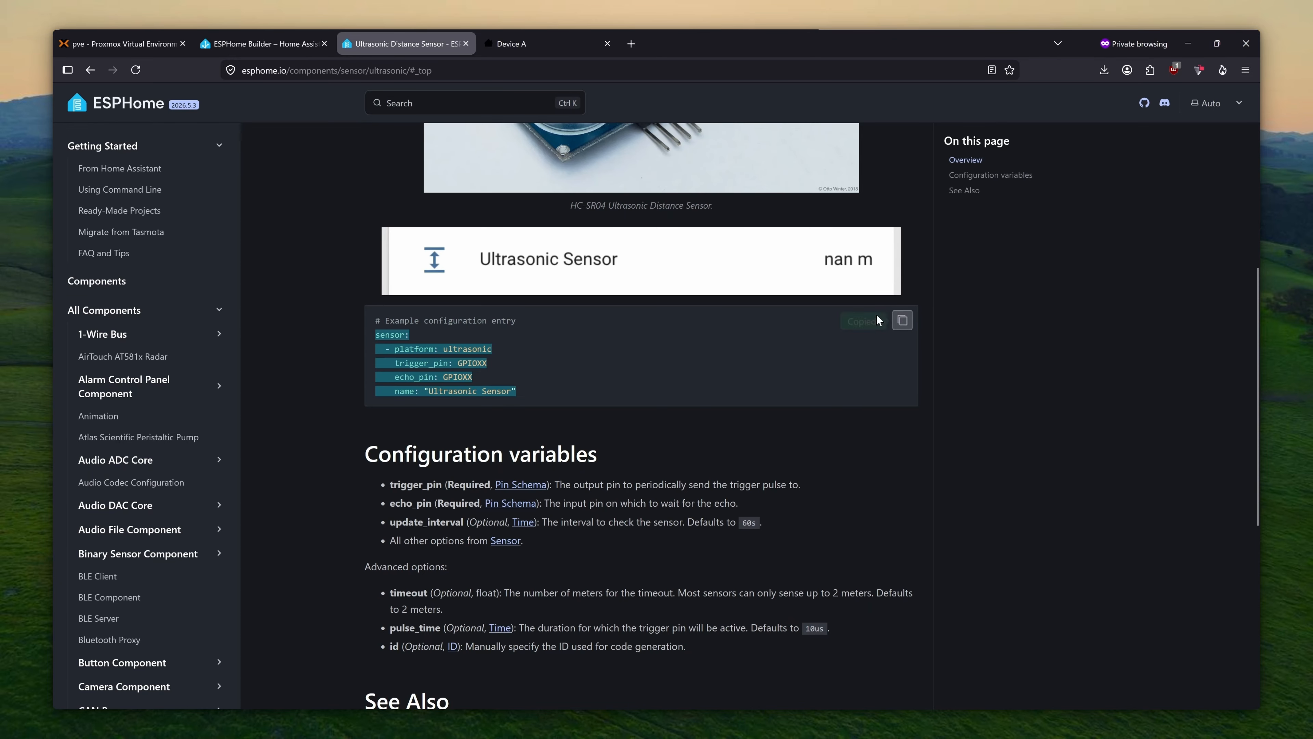
- Paste the ultrasonic sensor example after the Button sensor and clear the trigger pin placeholder
click(261, 43)
click(344, 609)
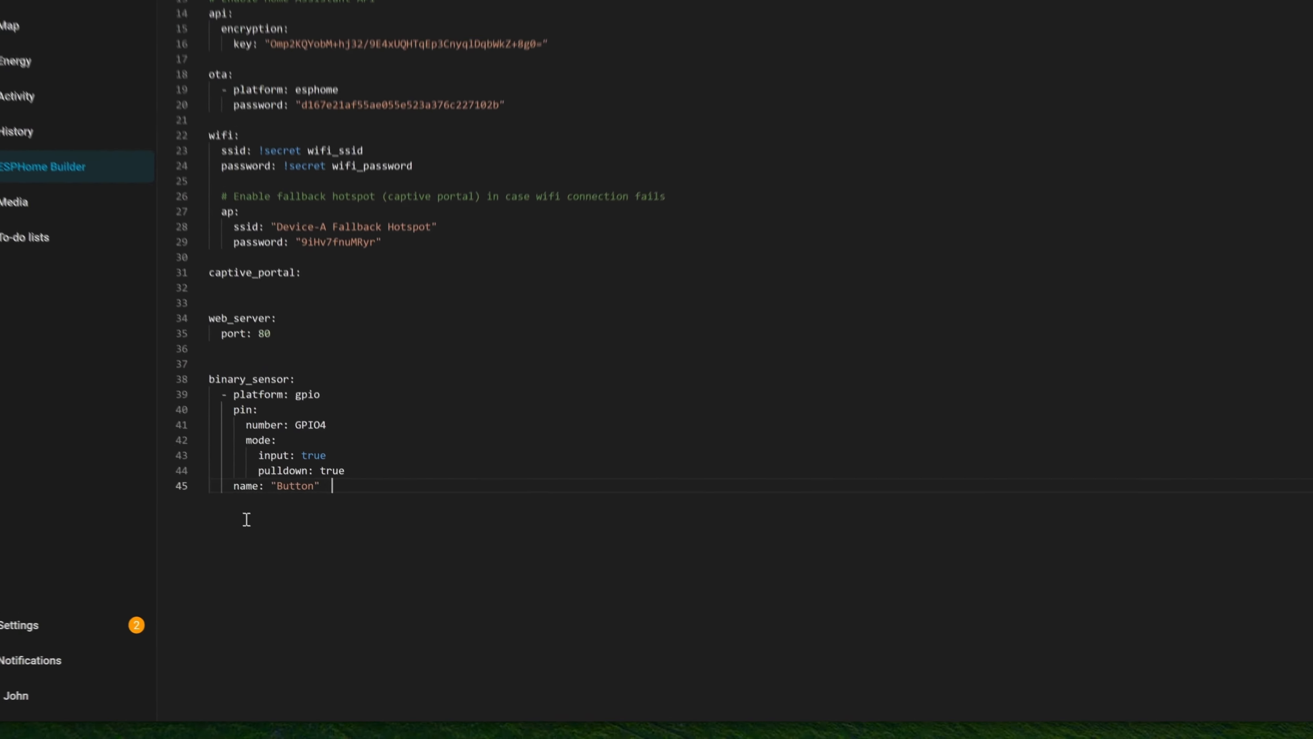
key(Return)
key(Return)
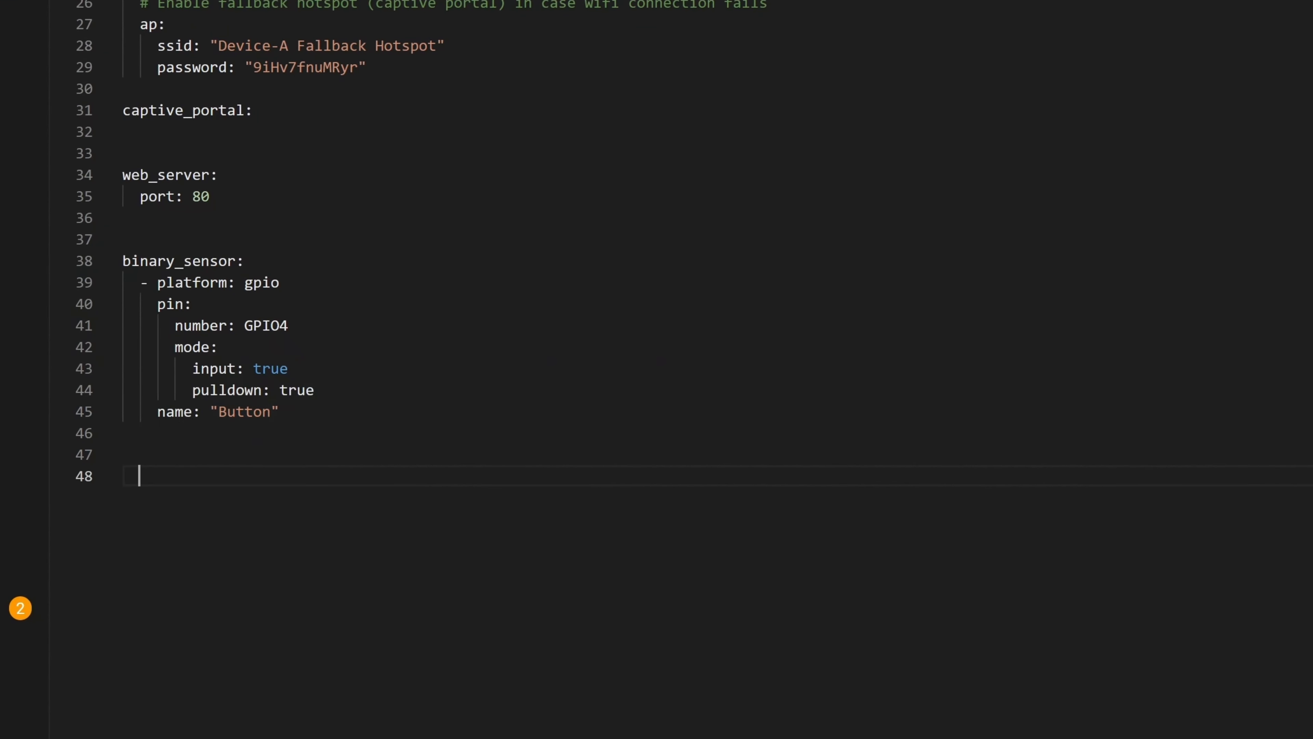
key(ctrl+v)
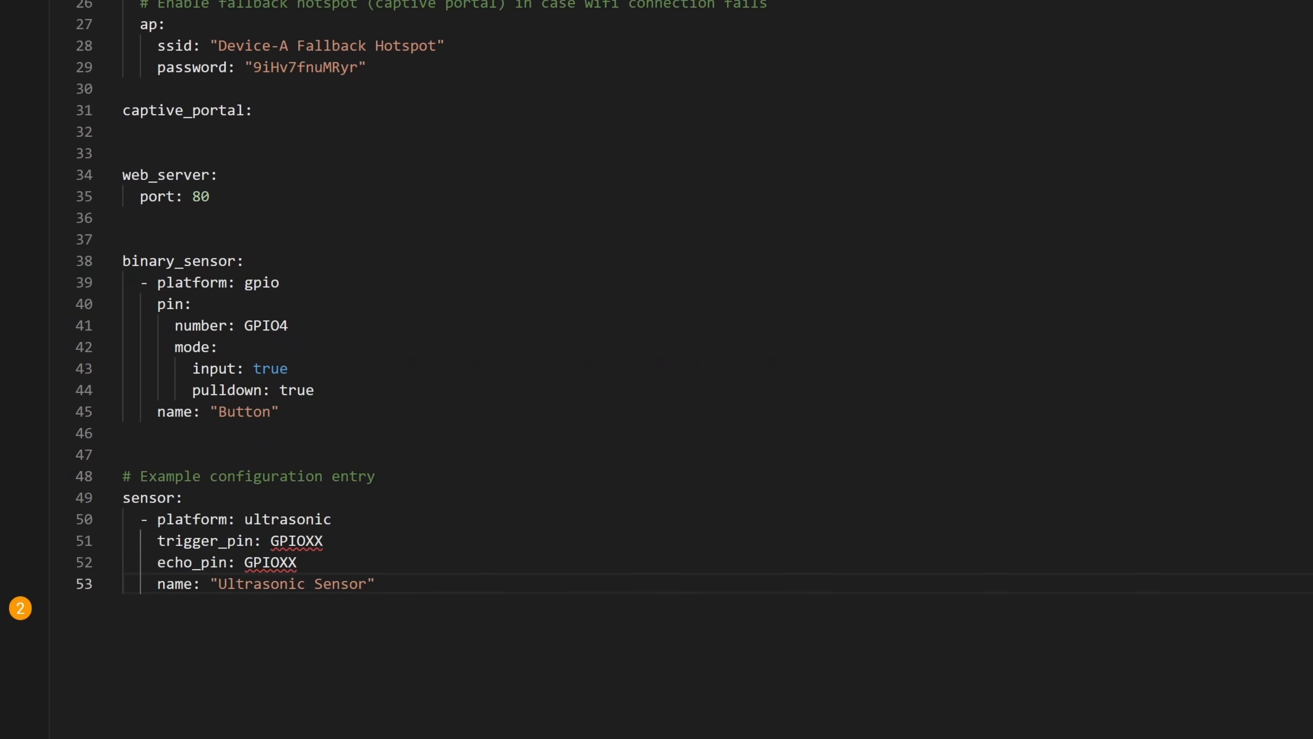
click(416, 539)
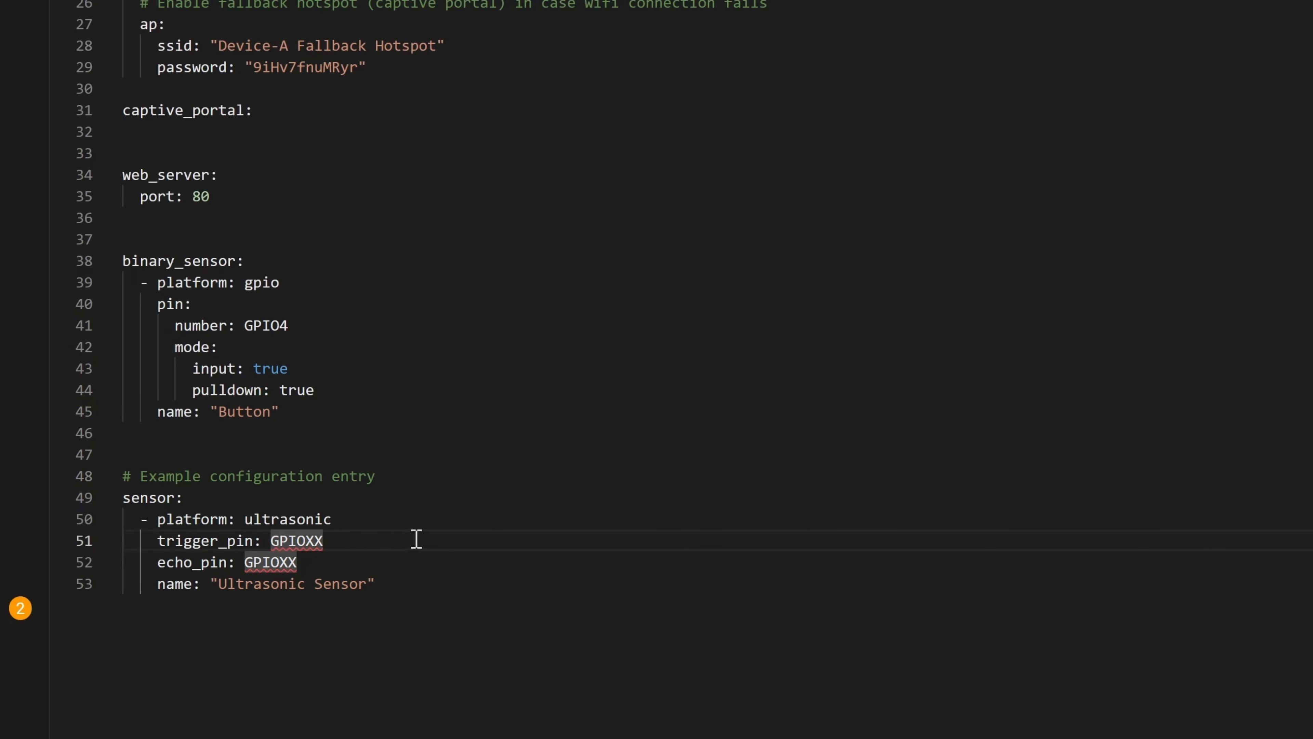
key(BackSpace)
key(BackSpace)
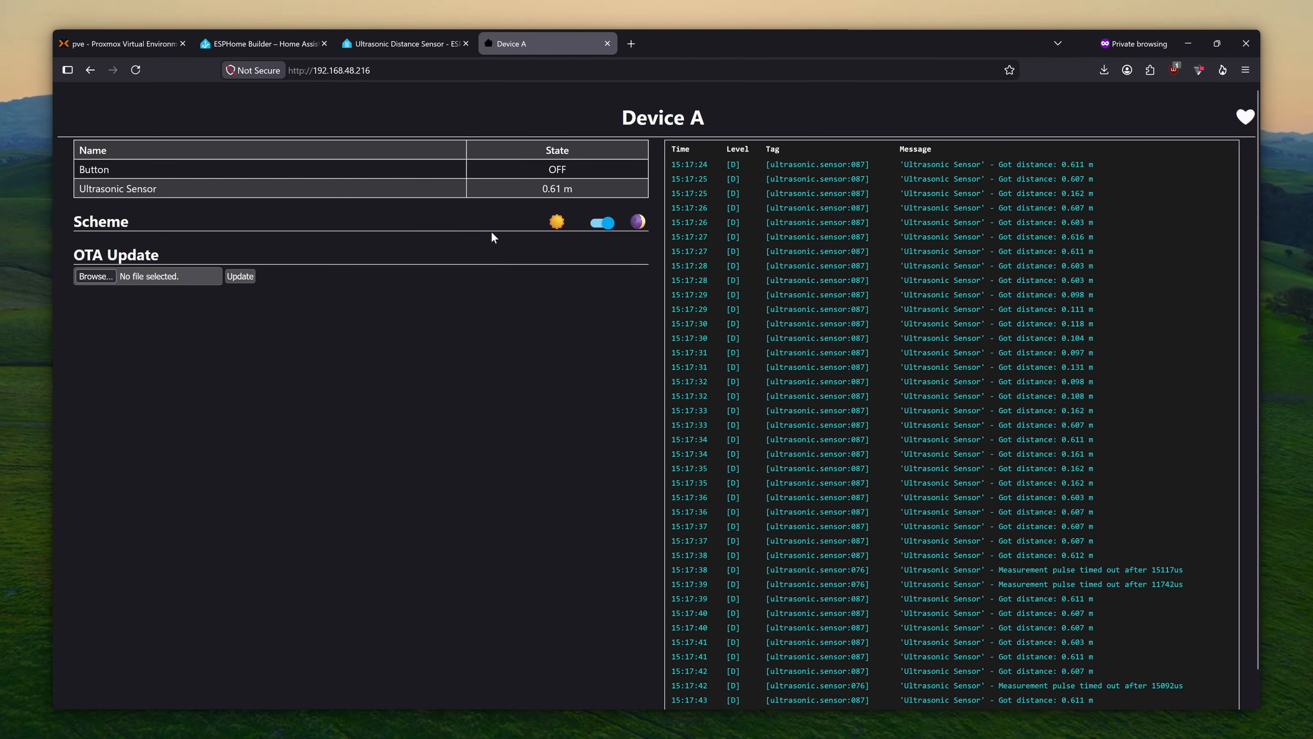
- Create a new blank automation from the Automations dashboard
click(274, 45)
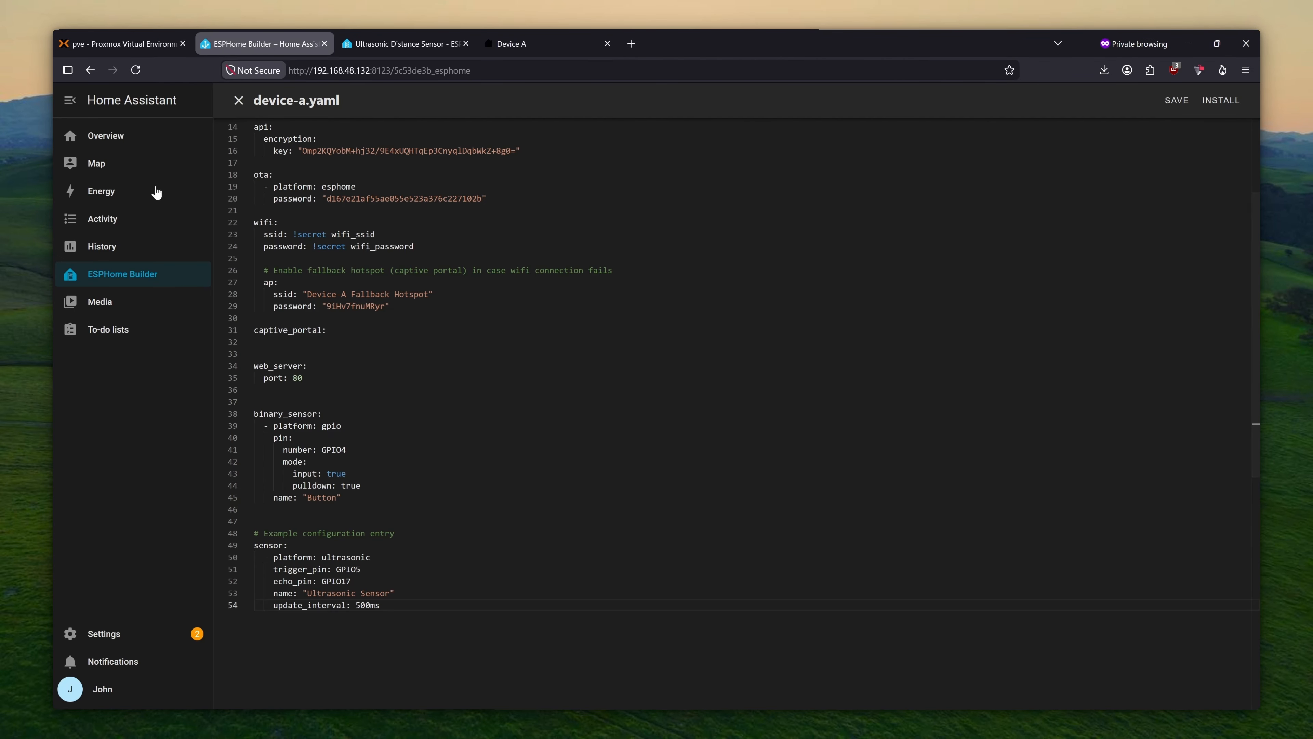
click(137, 632)
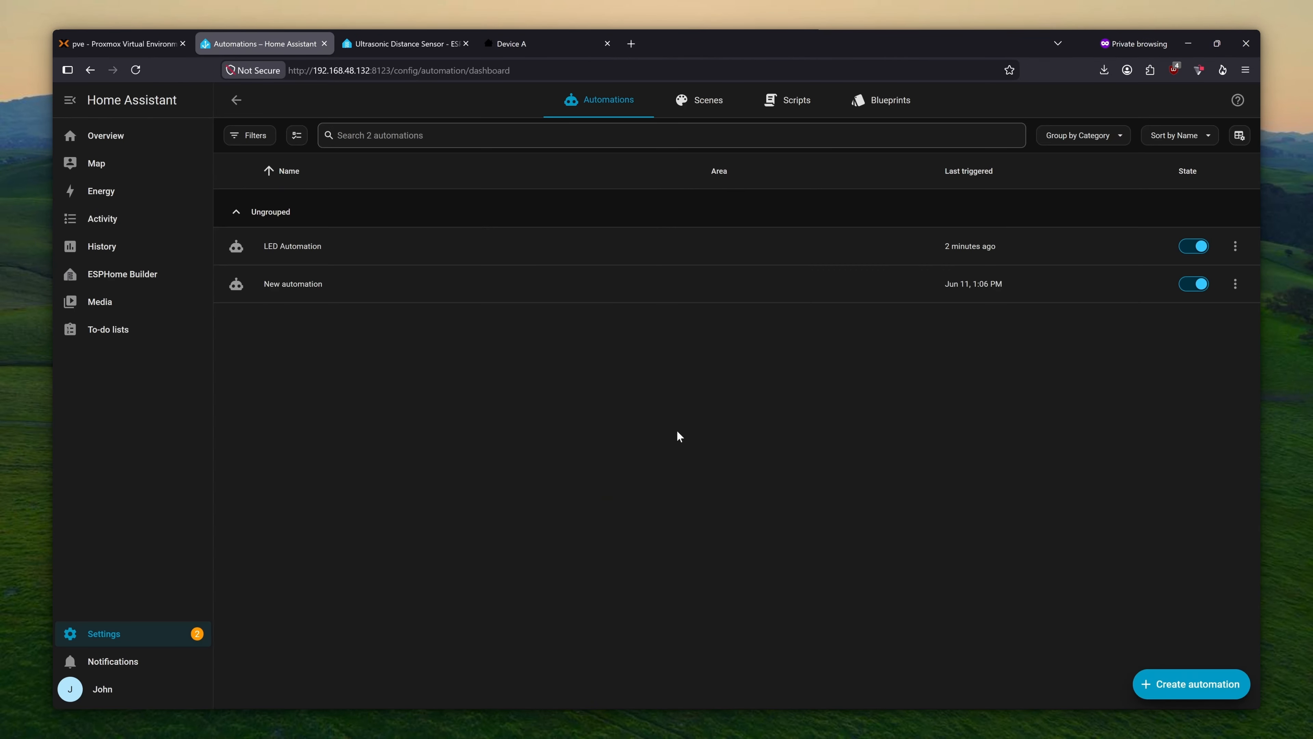
click(1170, 683)
click(612, 234)
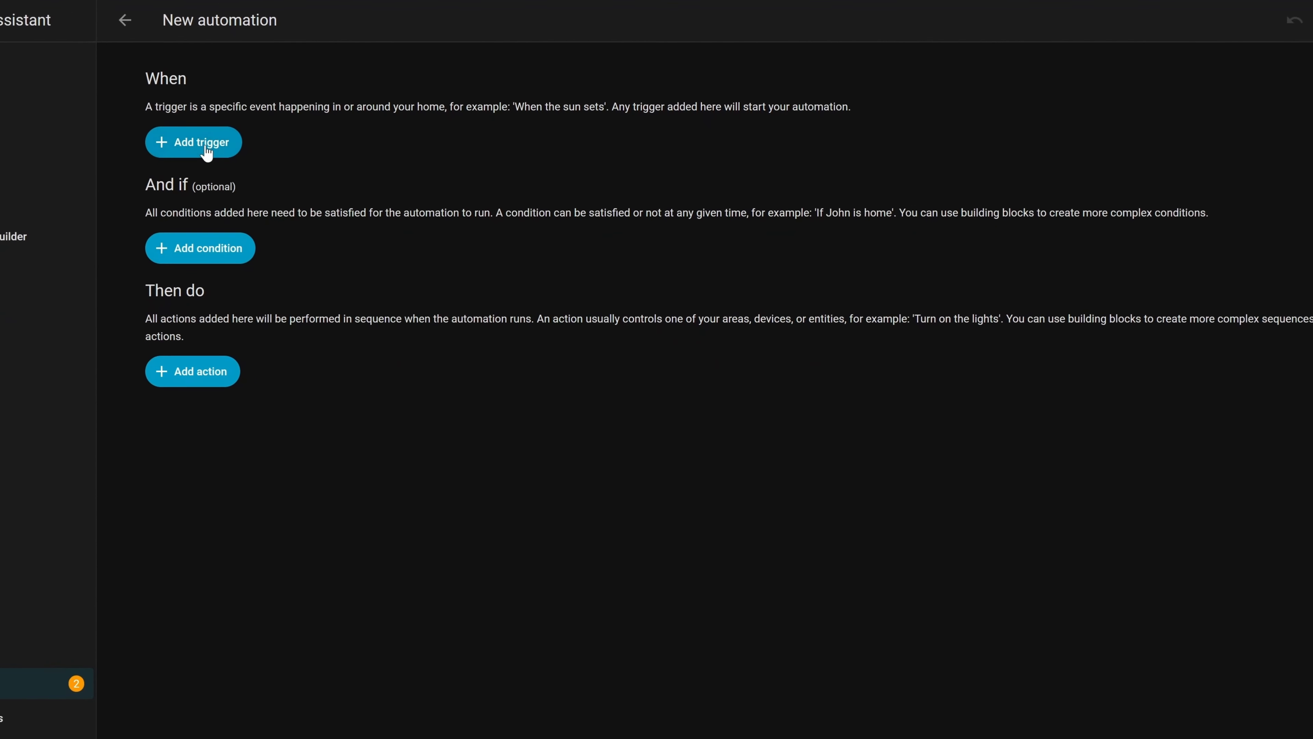
- Add a State trigger on Device A's Ultrasonic Sensor
click(207, 153)
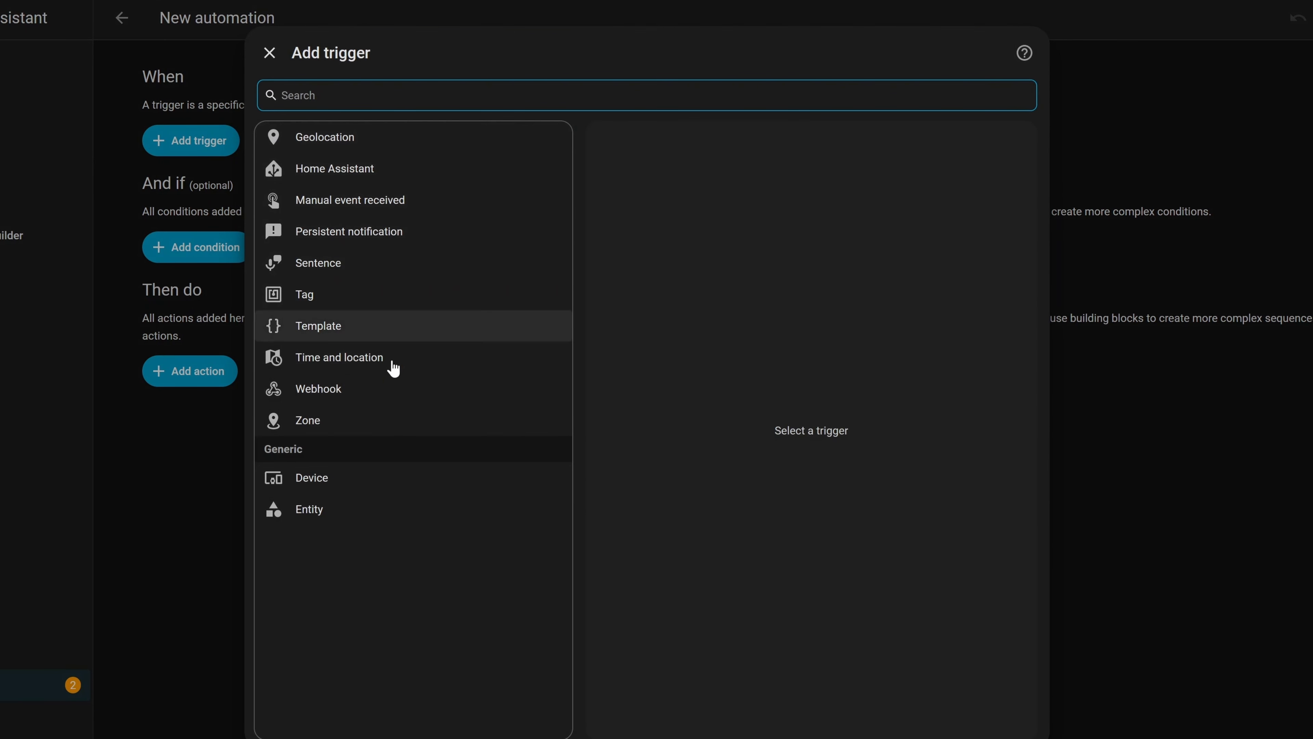
click(336, 512)
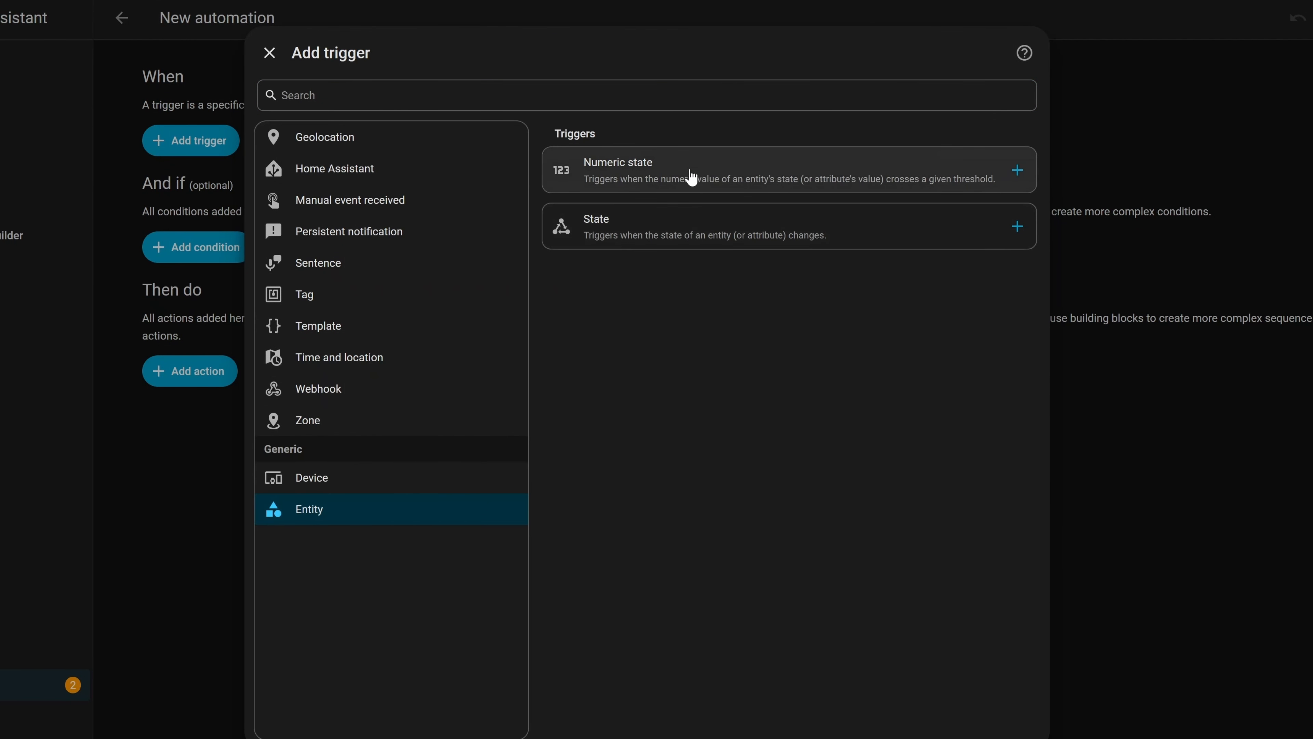
click(678, 221)
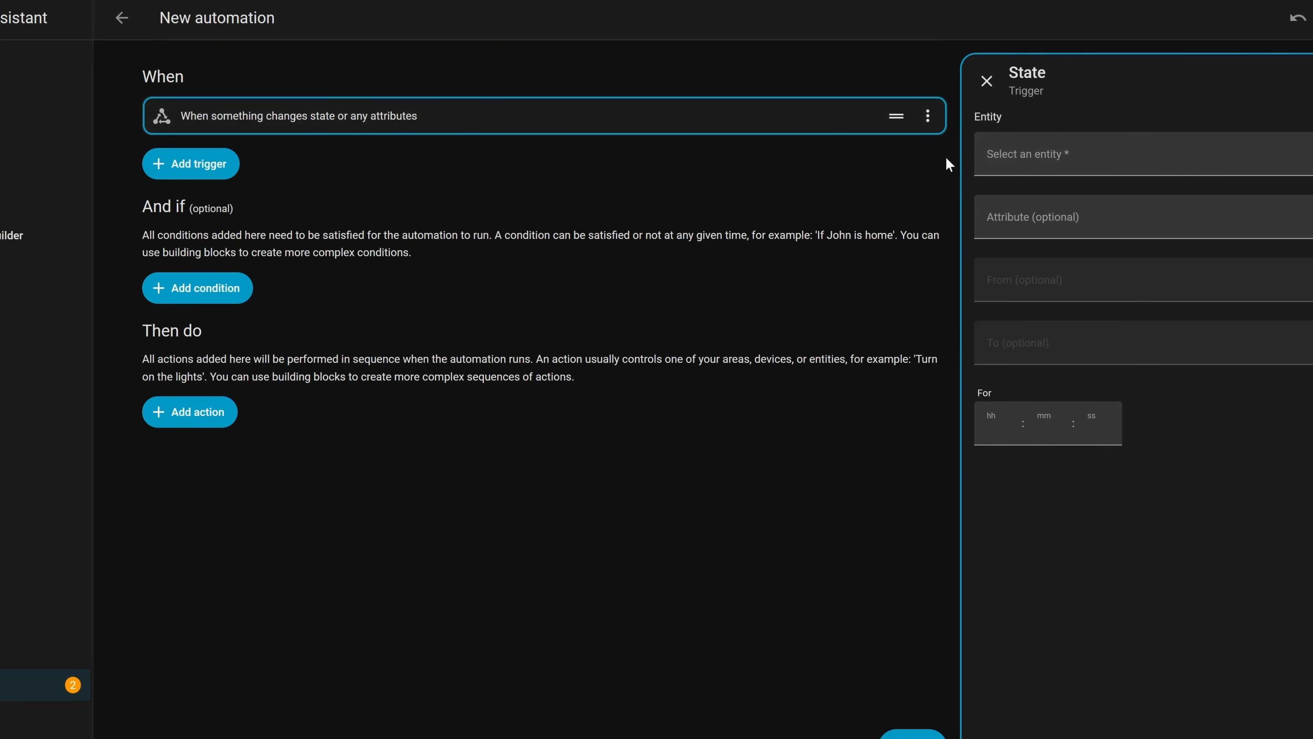
click(1030, 158)
text(ul)
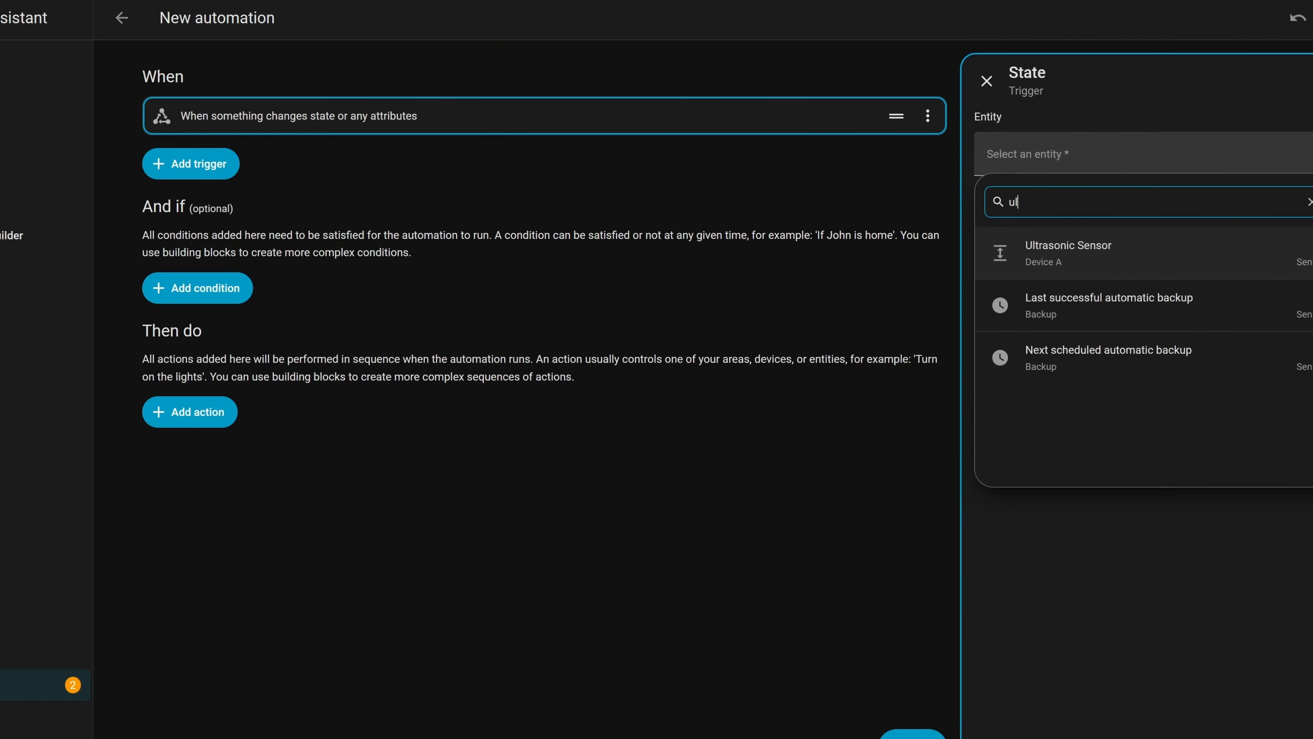
click(1122, 257)
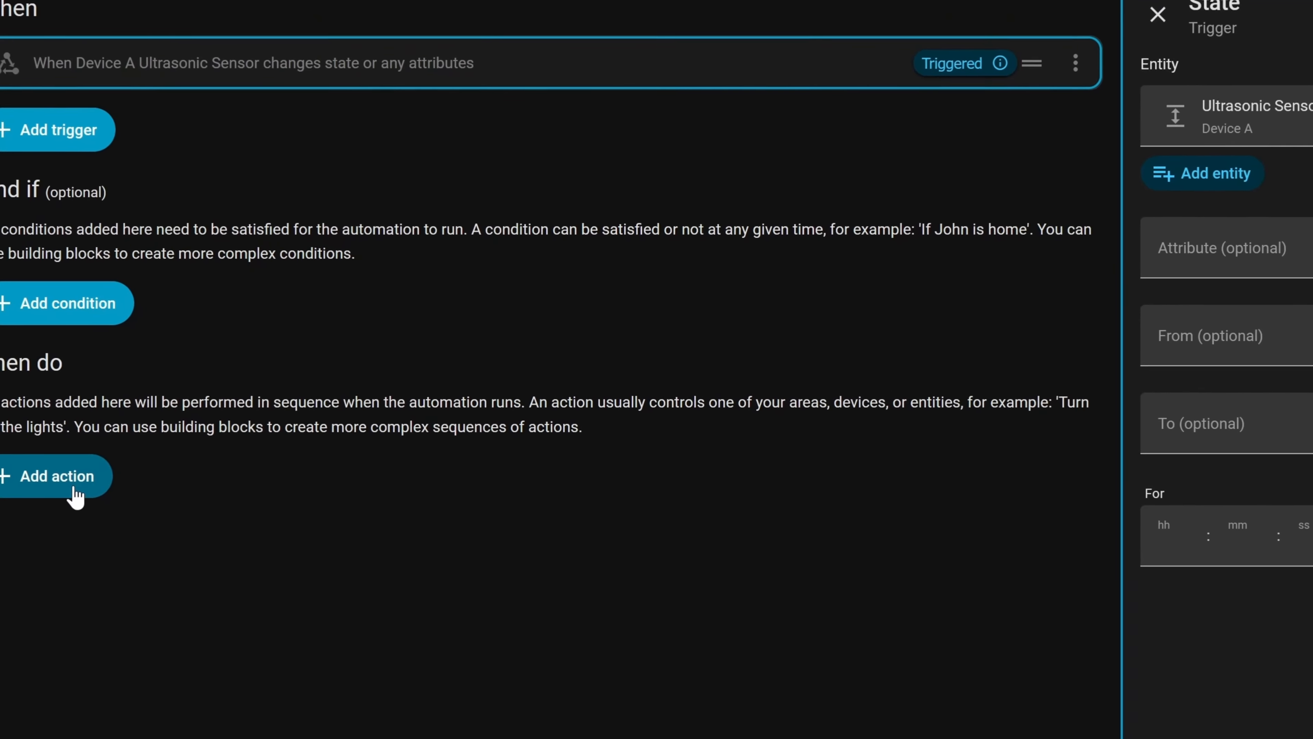
- Add a Choose building block to the automation's actions
click(76, 496)
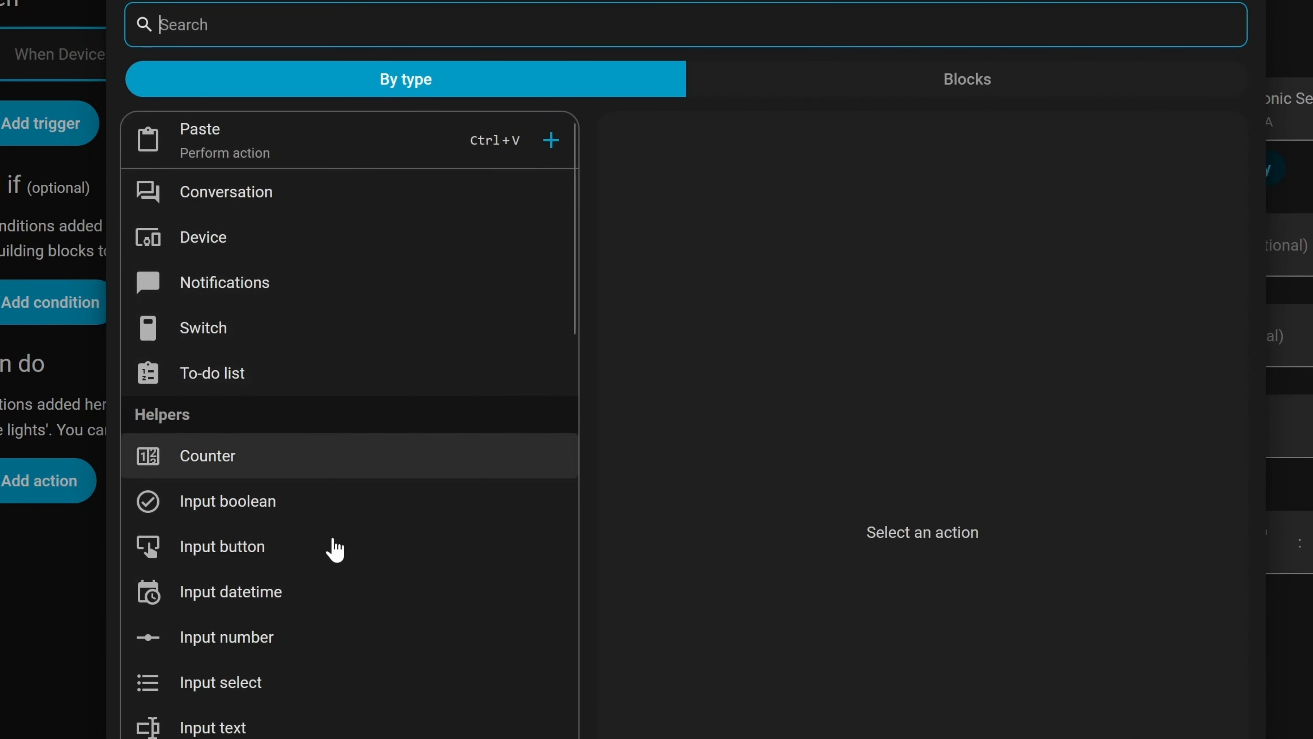
scroll(290, 734, down, 6)
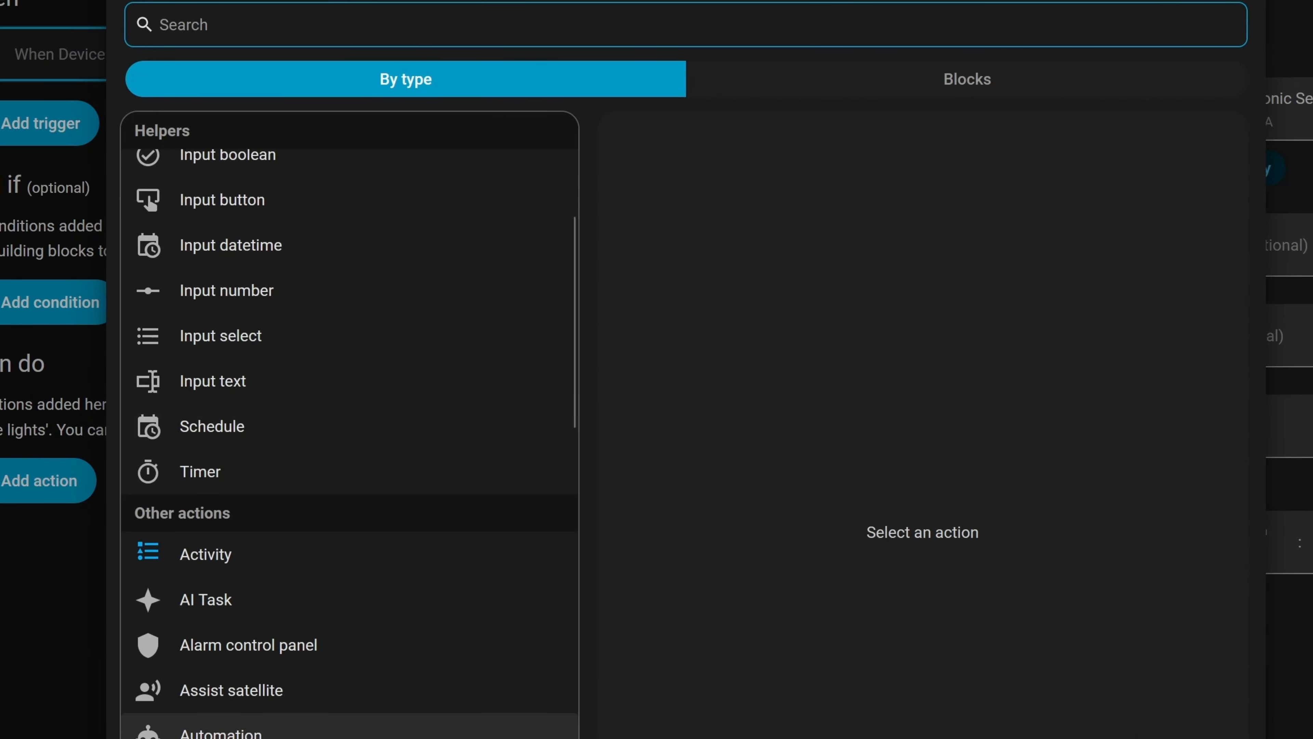
scroll(308, 668, down, 6)
scroll(308, 667, up, 12)
click(874, 91)
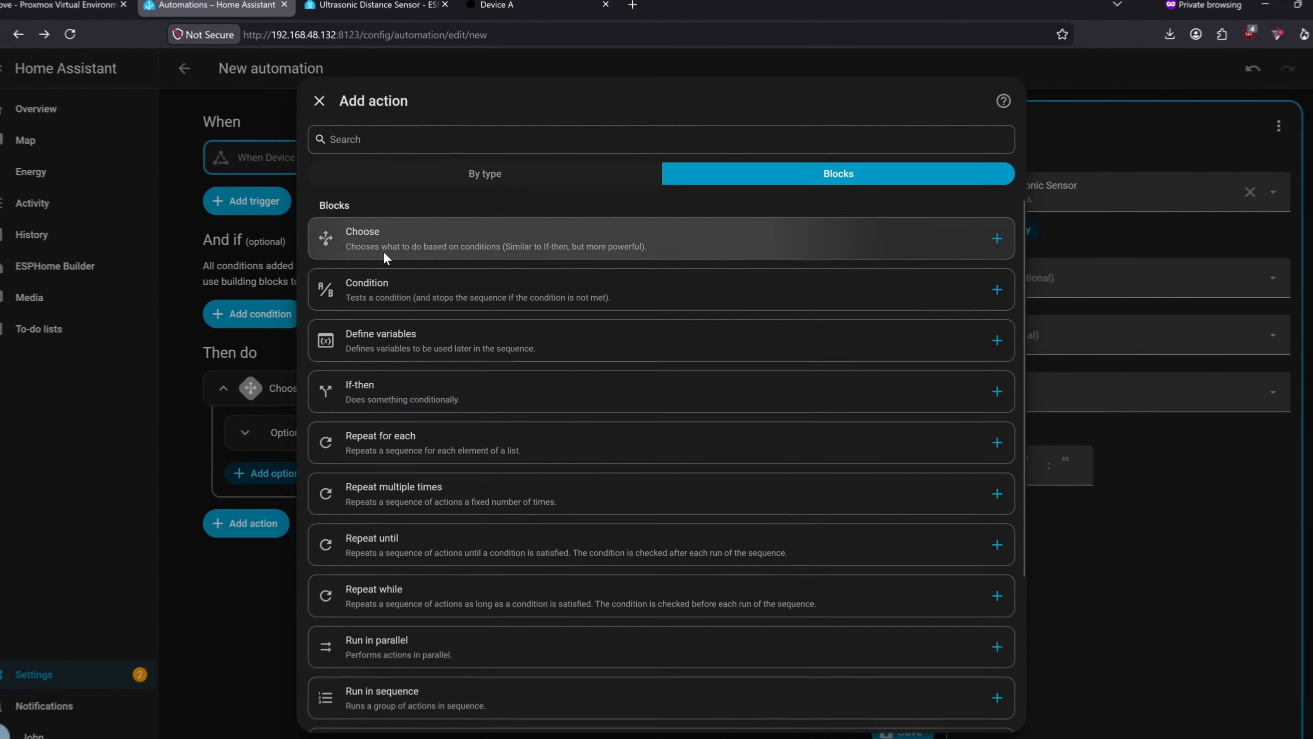
click(254, 209)
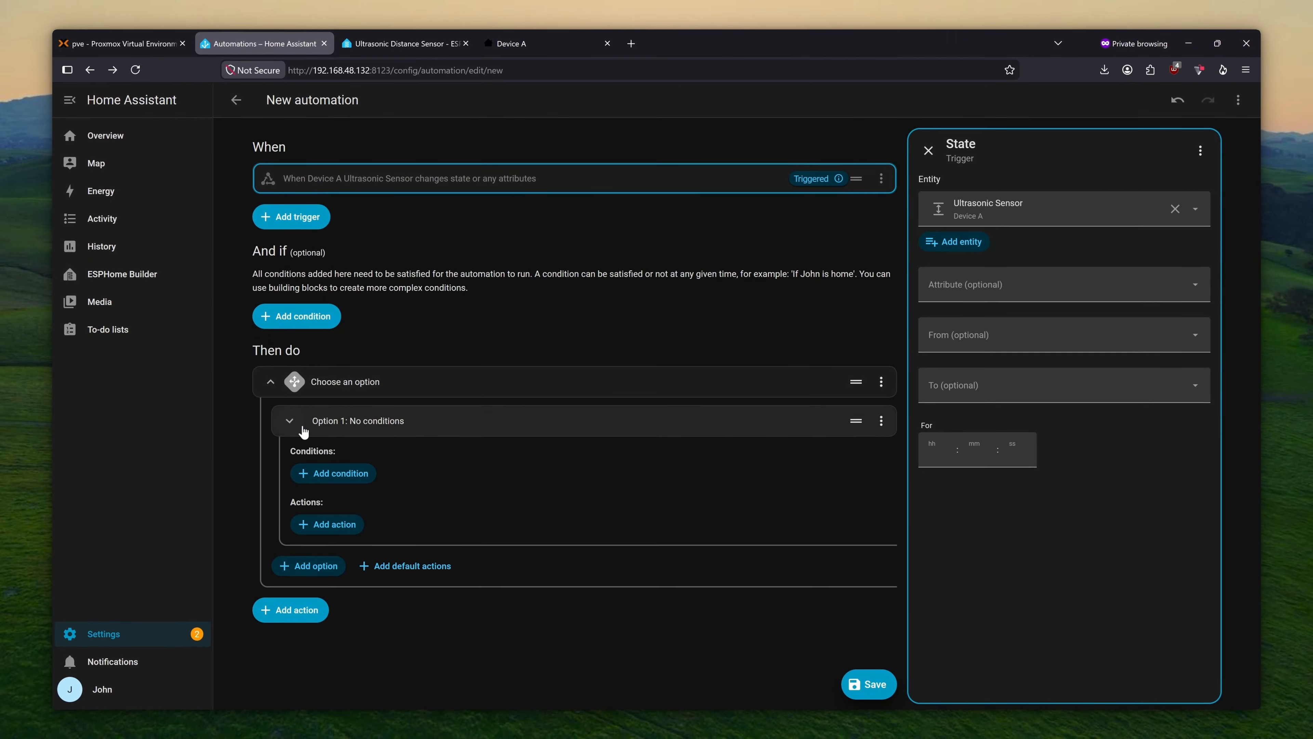
- Give Option 1 a Numeric state condition: Ultrasonic Sensor above 0.3
click(333, 473)
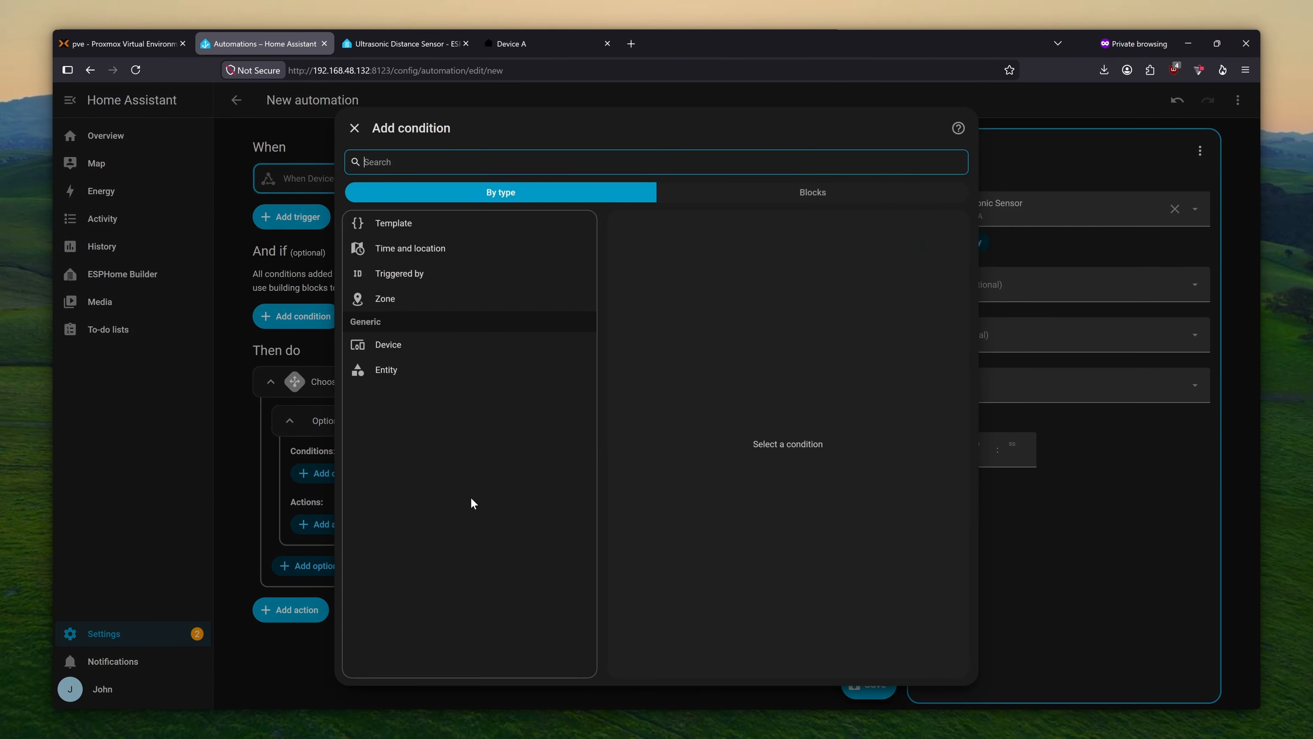
click(410, 380)
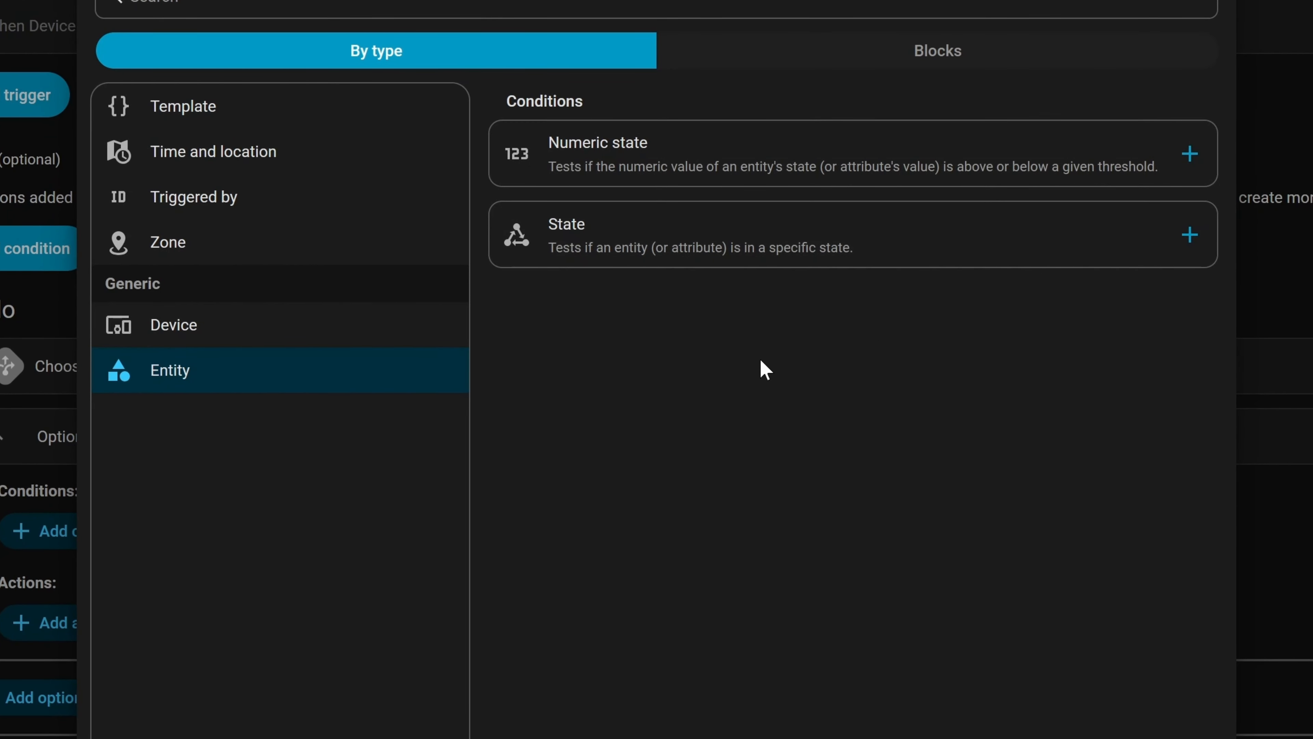
click(784, 155)
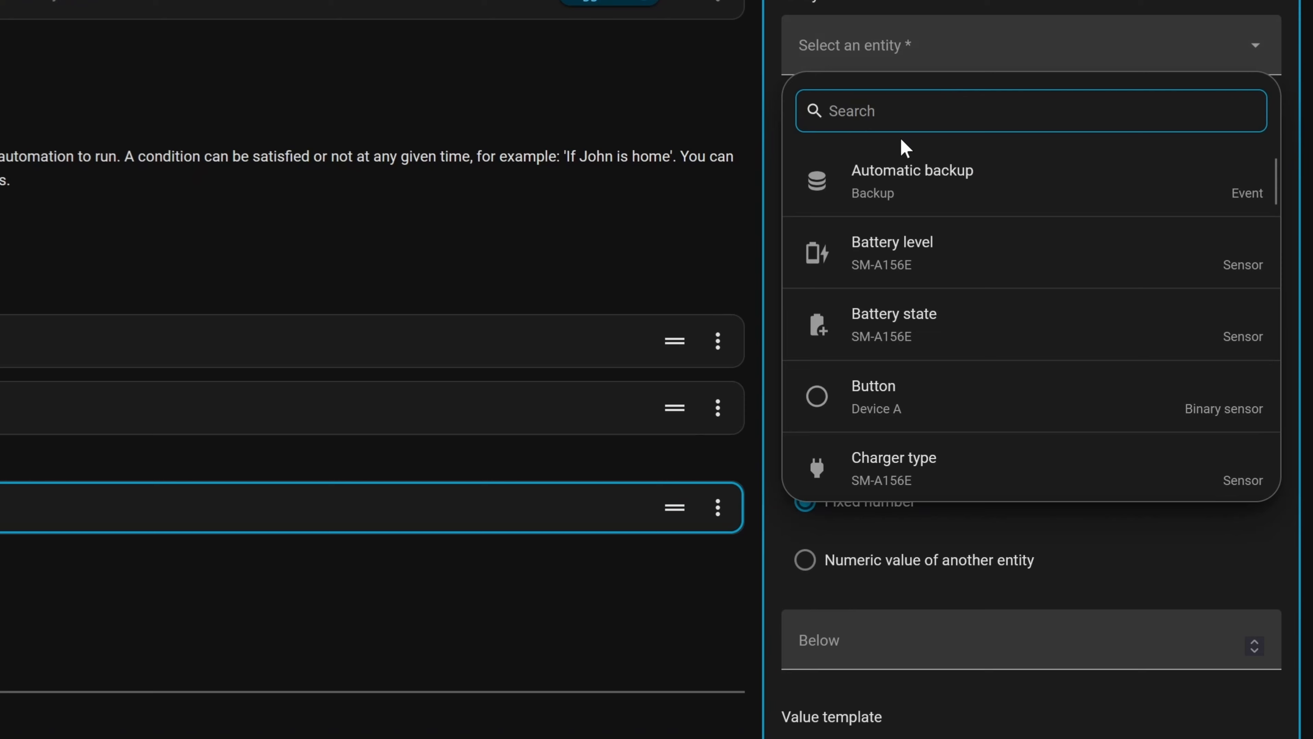
text(ult)
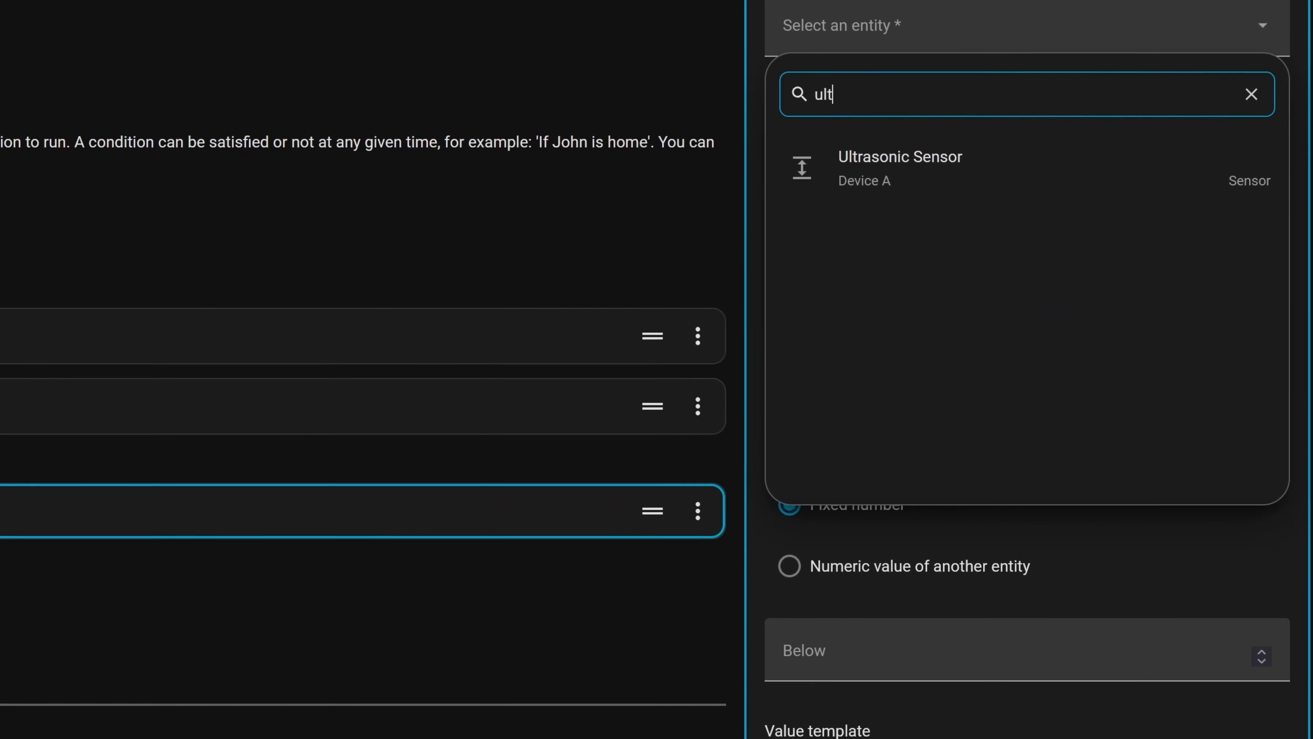
click(1086, 199)
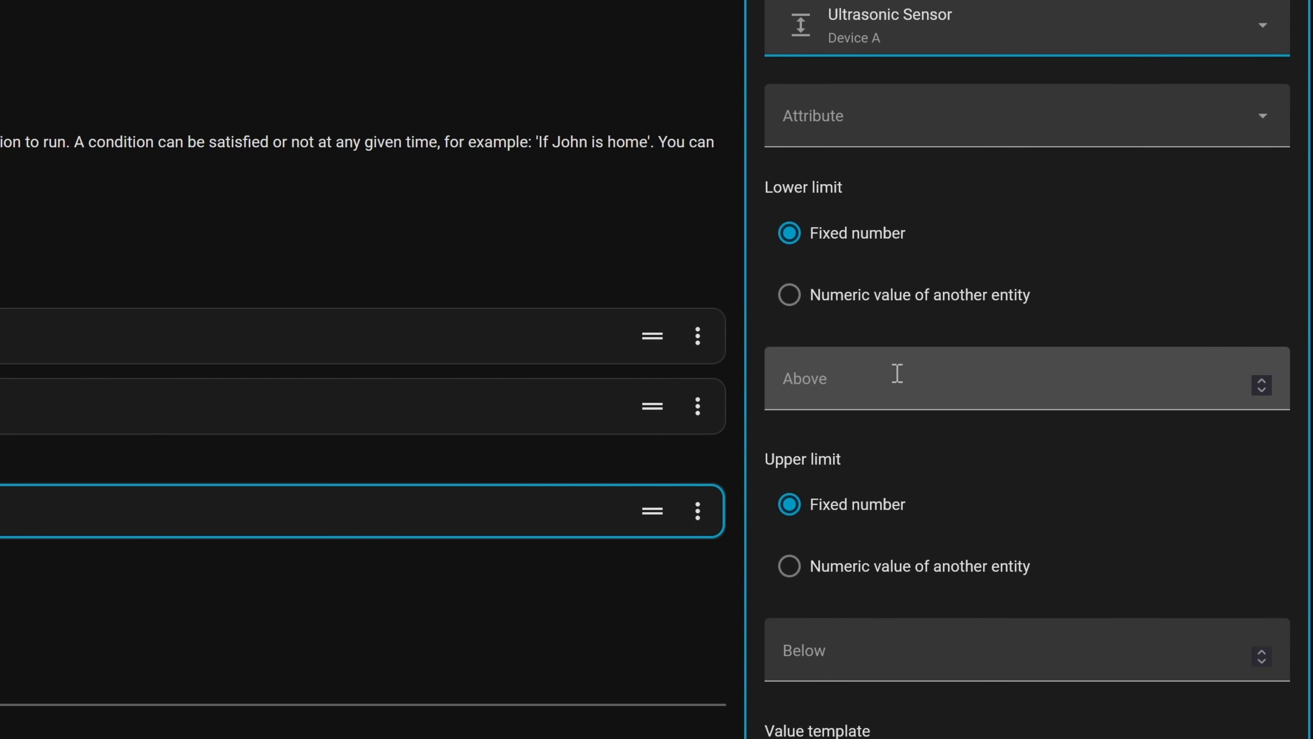
click(892, 387)
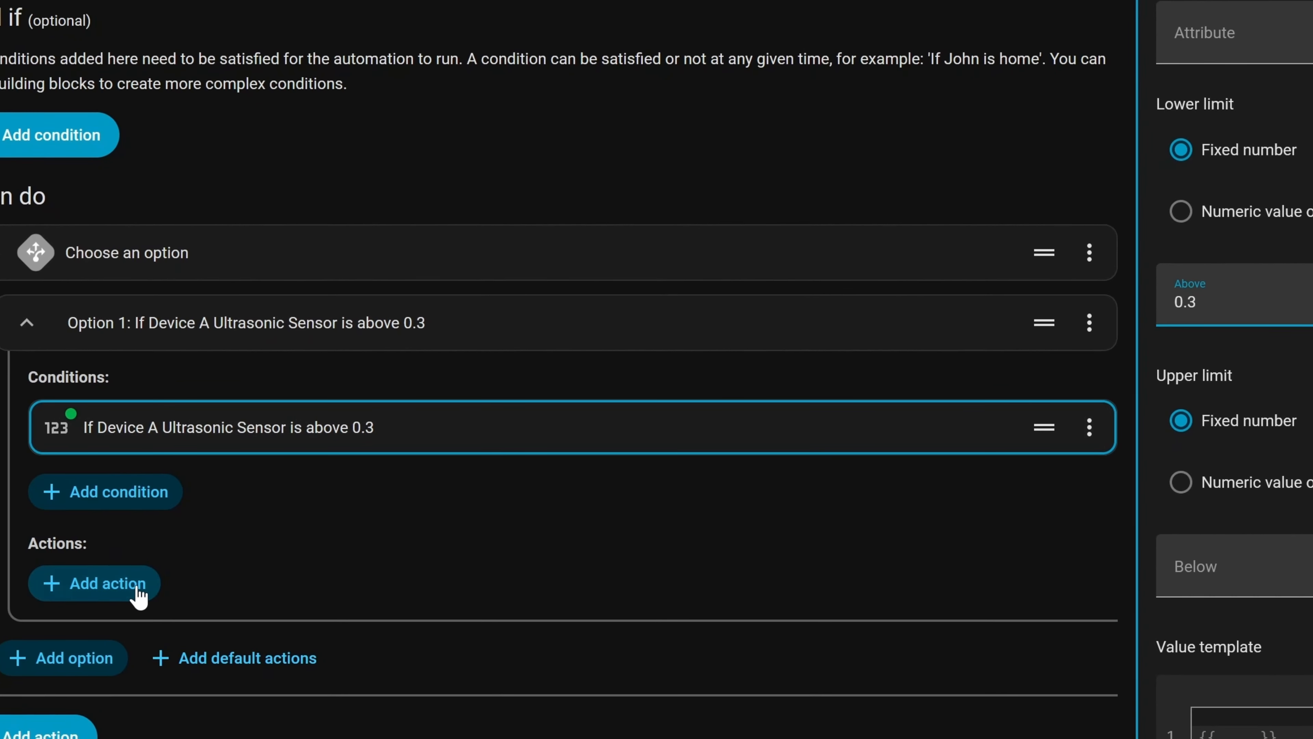
- Make Option 1 turn on Device B's LED, then add a second option
click(205, 578)
click(248, 276)
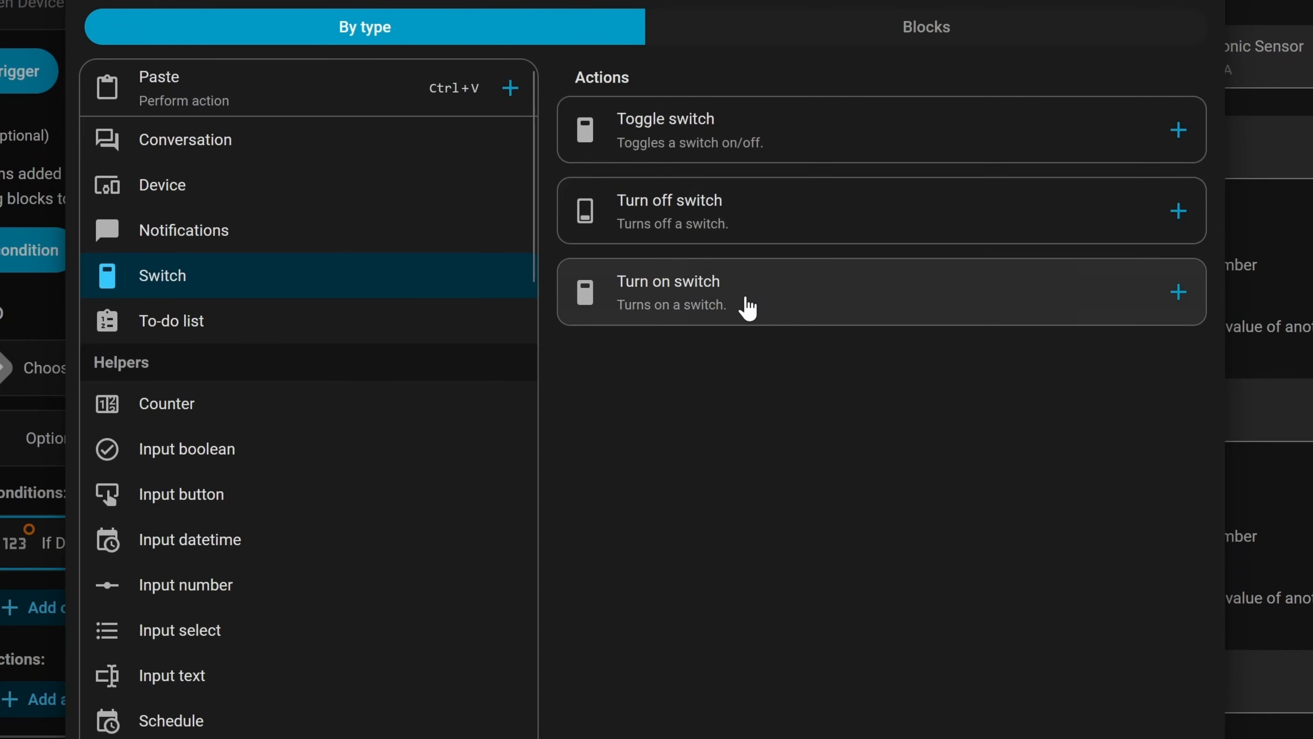
click(855, 275)
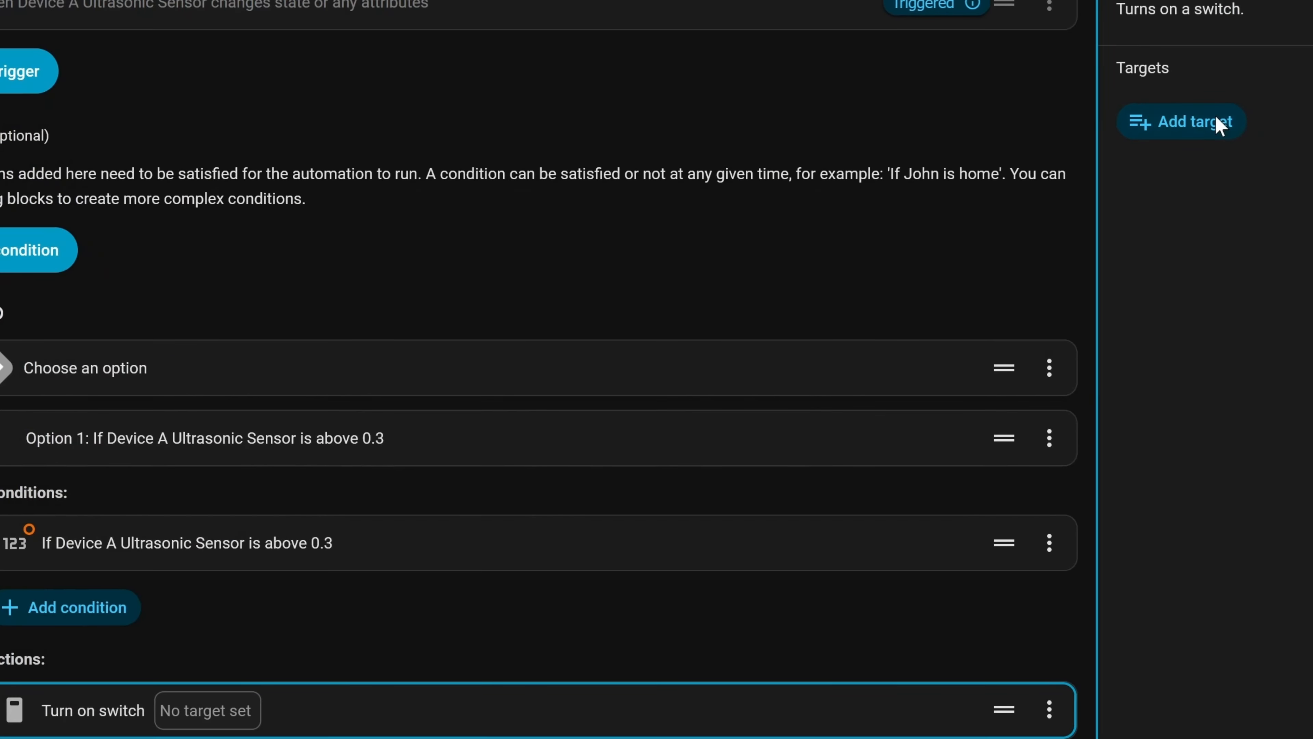
click(1217, 124)
click(1009, 362)
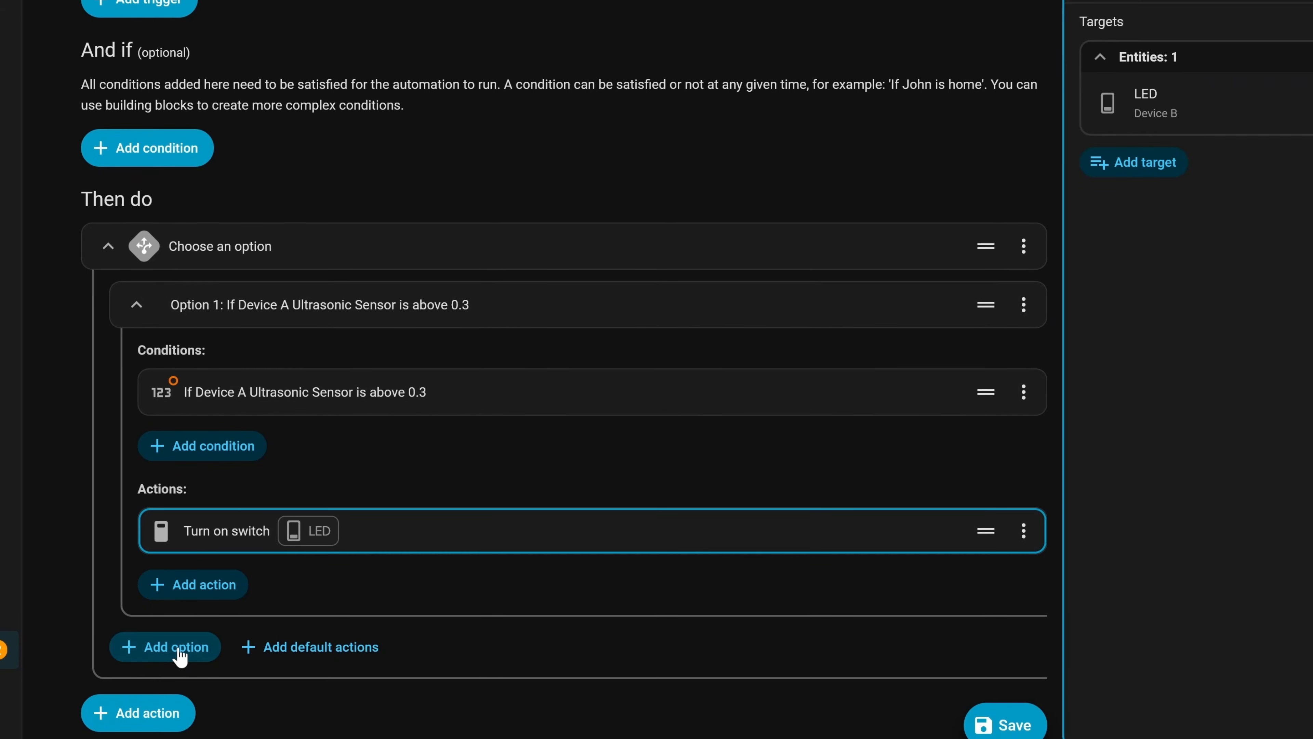
click(155, 649)
- Give Option 2 a Numeric state condition: Ultrasonic Sensor below 0.15
click(233, 553)
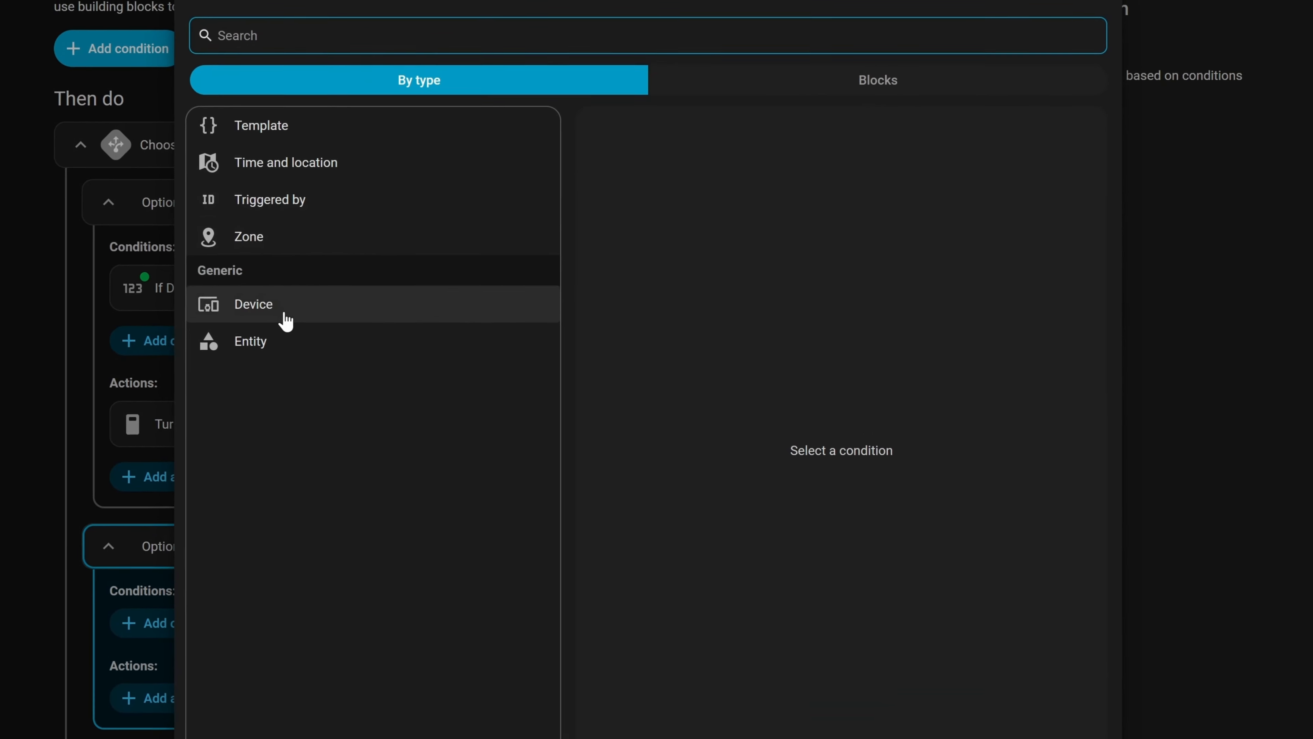
click(261, 342)
click(977, 171)
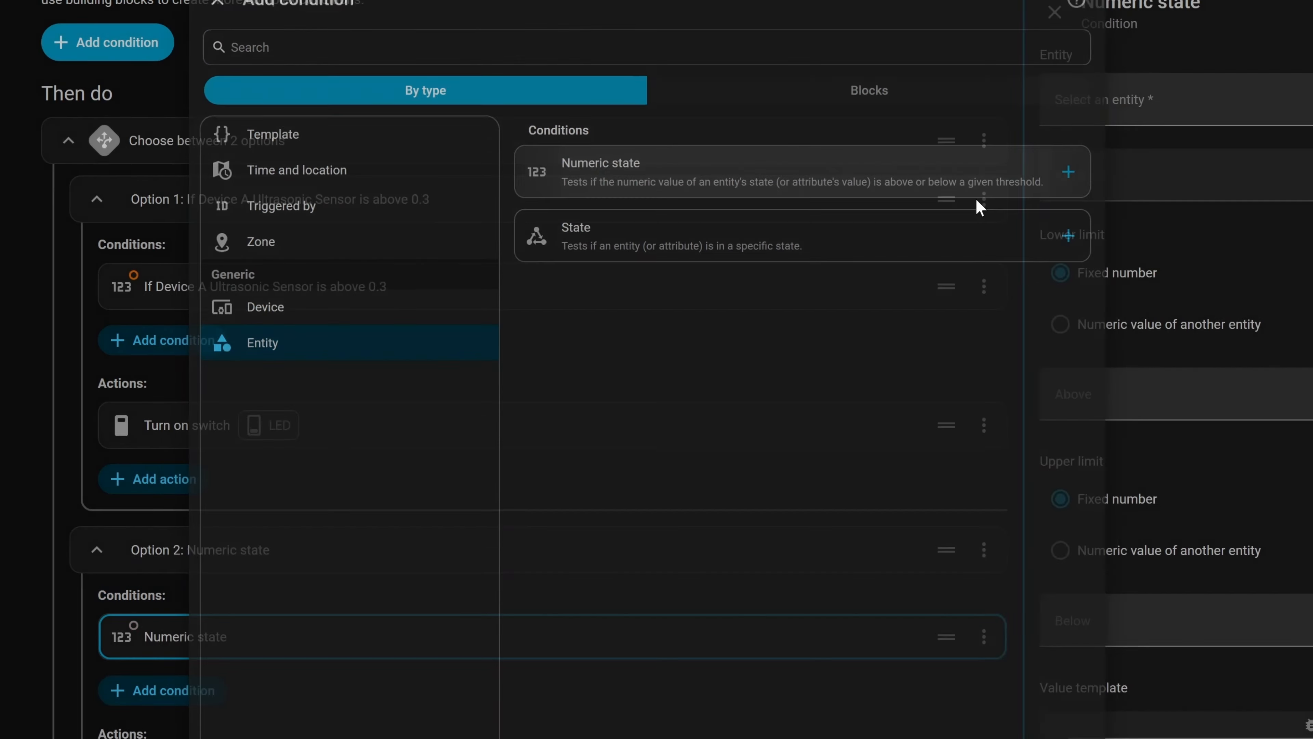
click(1133, 99)
scroll(1143, 363, down, 3)
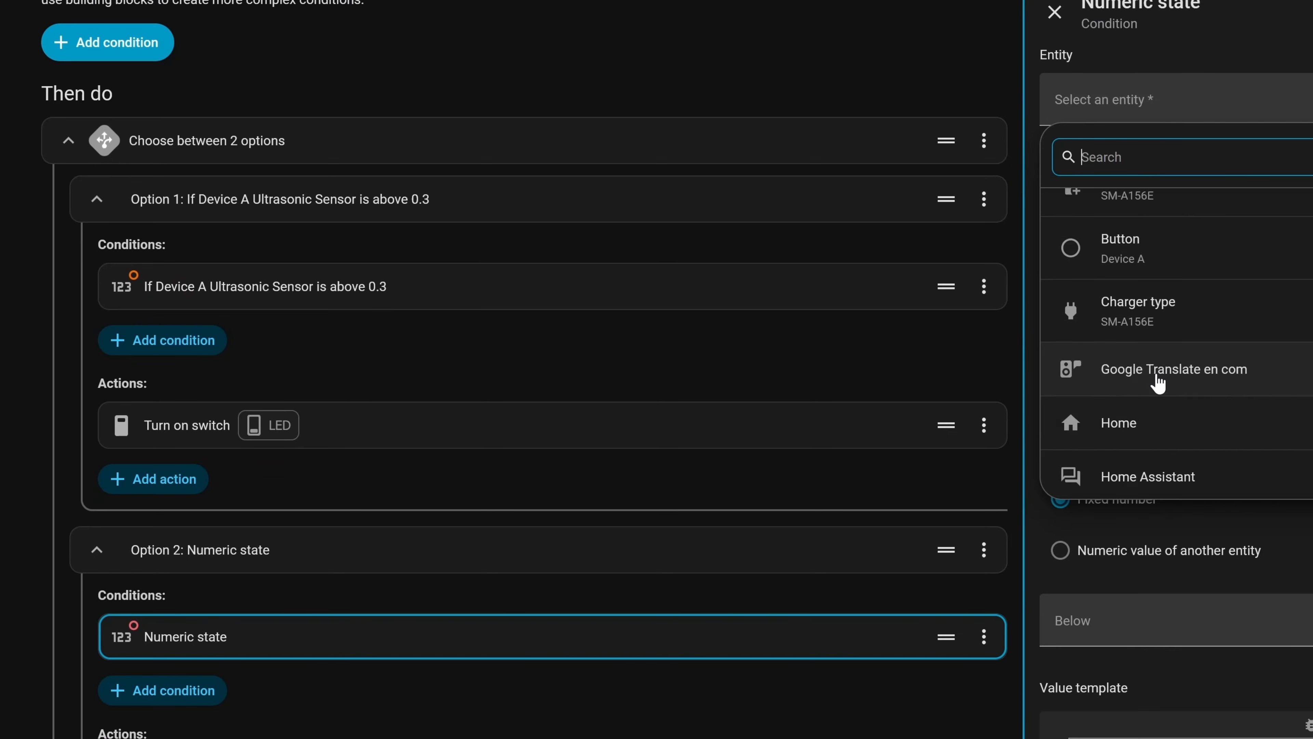
scroll(1154, 380, up, 3)
text(ult)
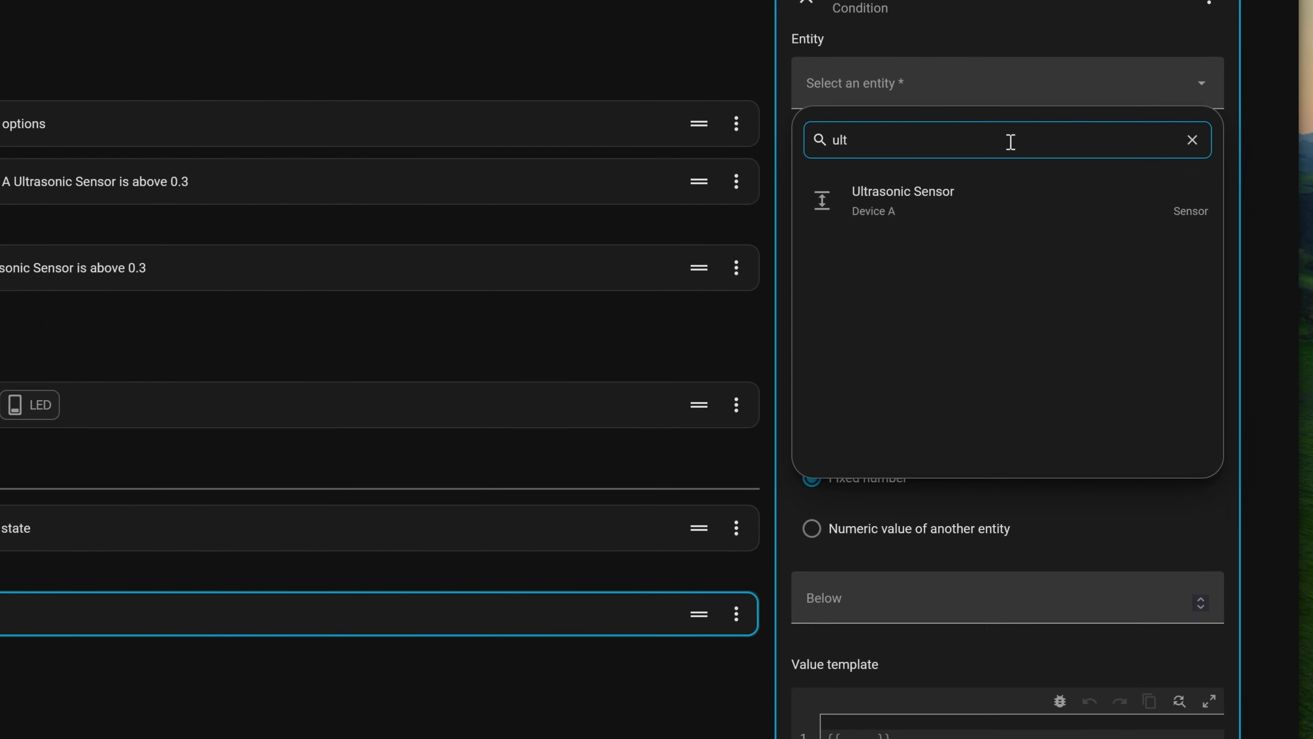
click(1138, 226)
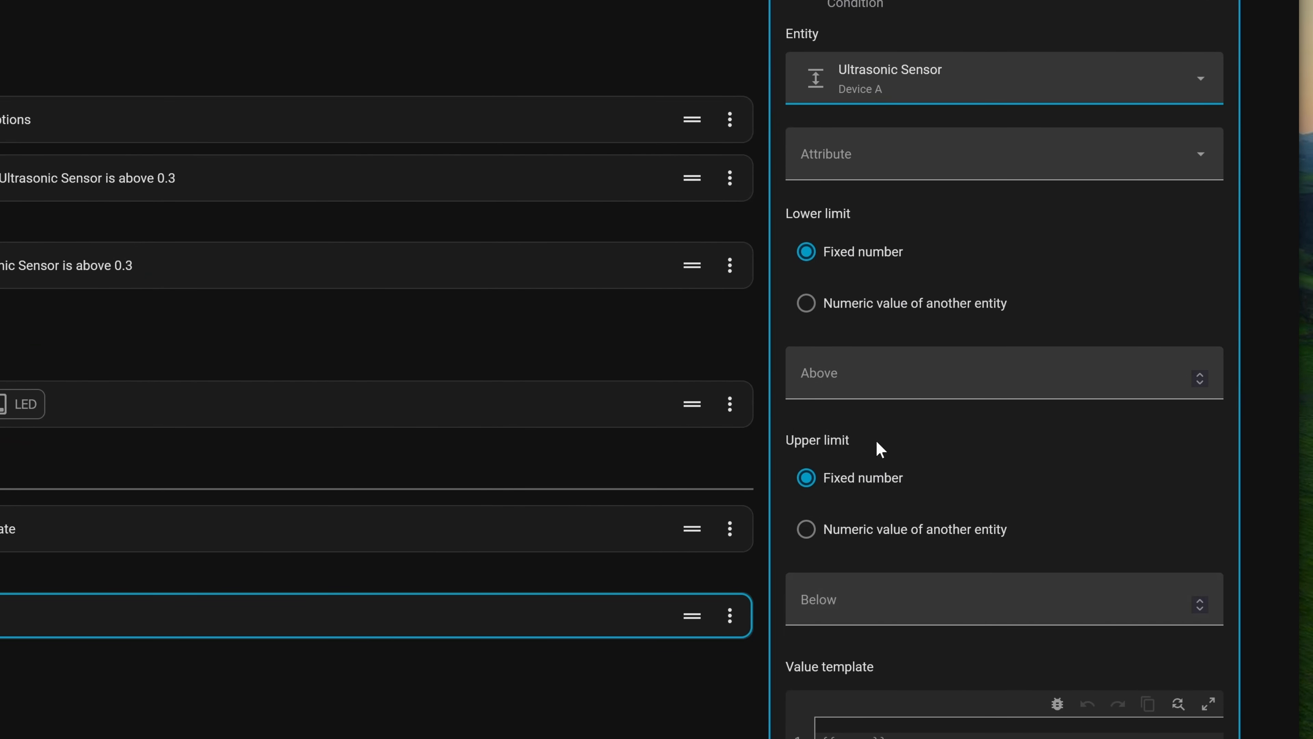
click(846, 620)
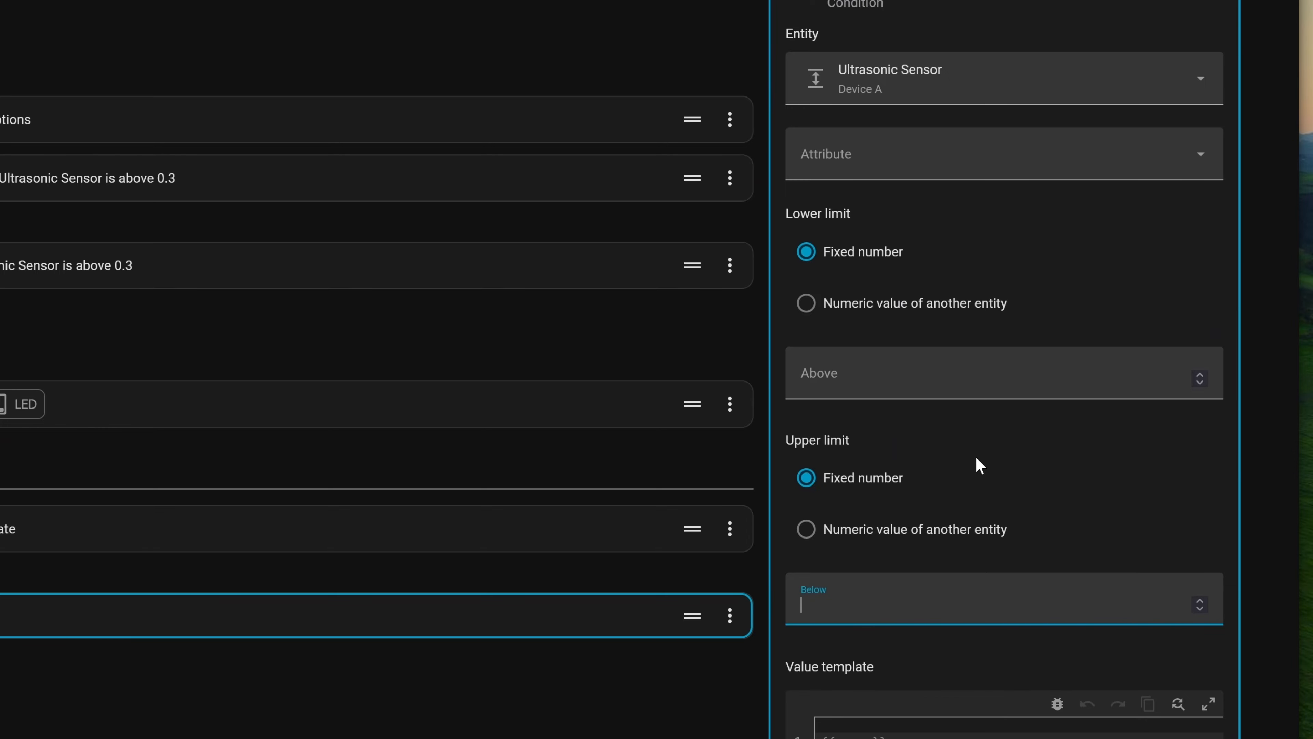
text(0.15)
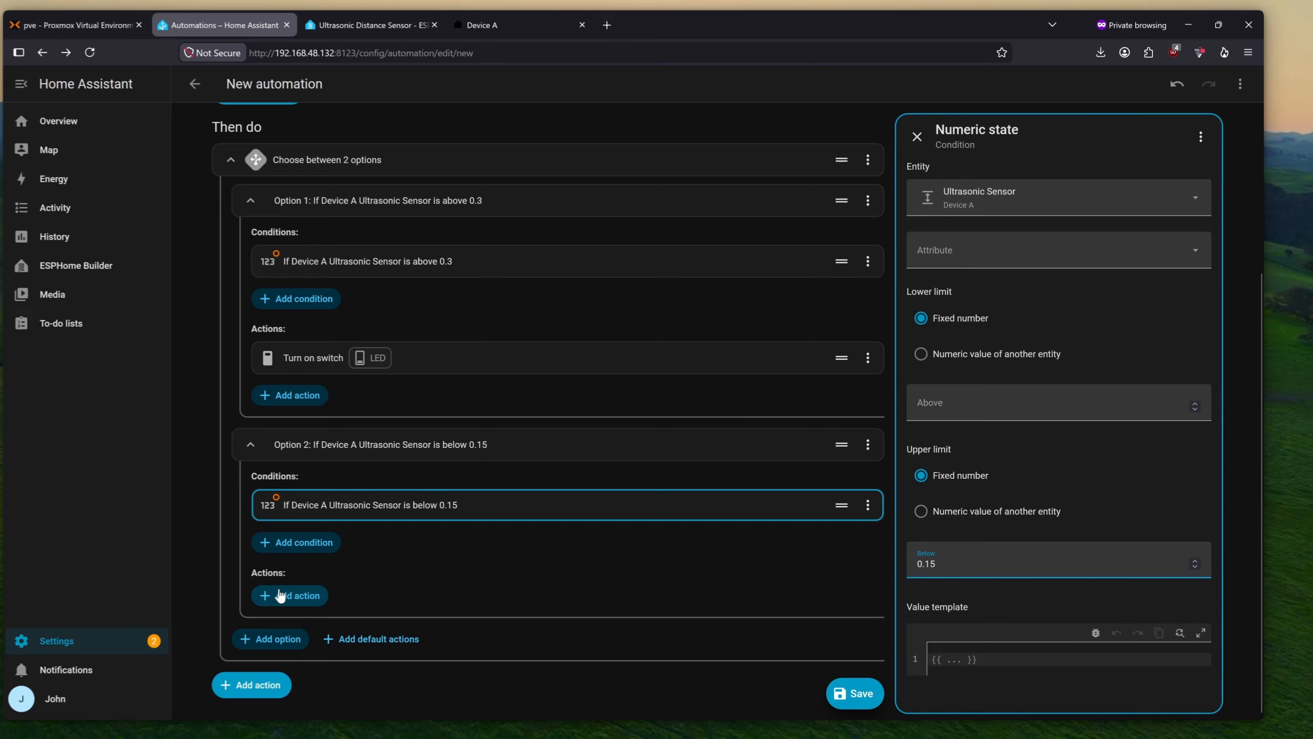
- Make Option 2 turn off Device B's LED
click(310, 590)
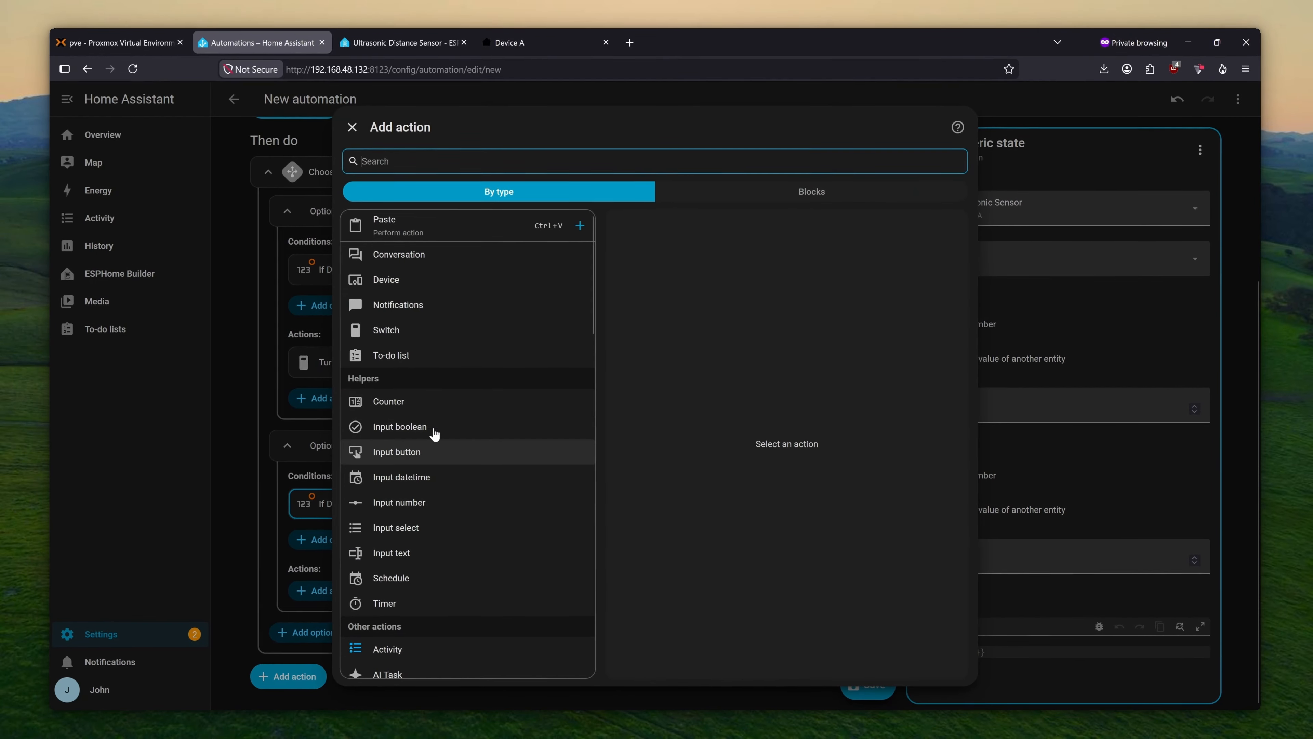
click(491, 331)
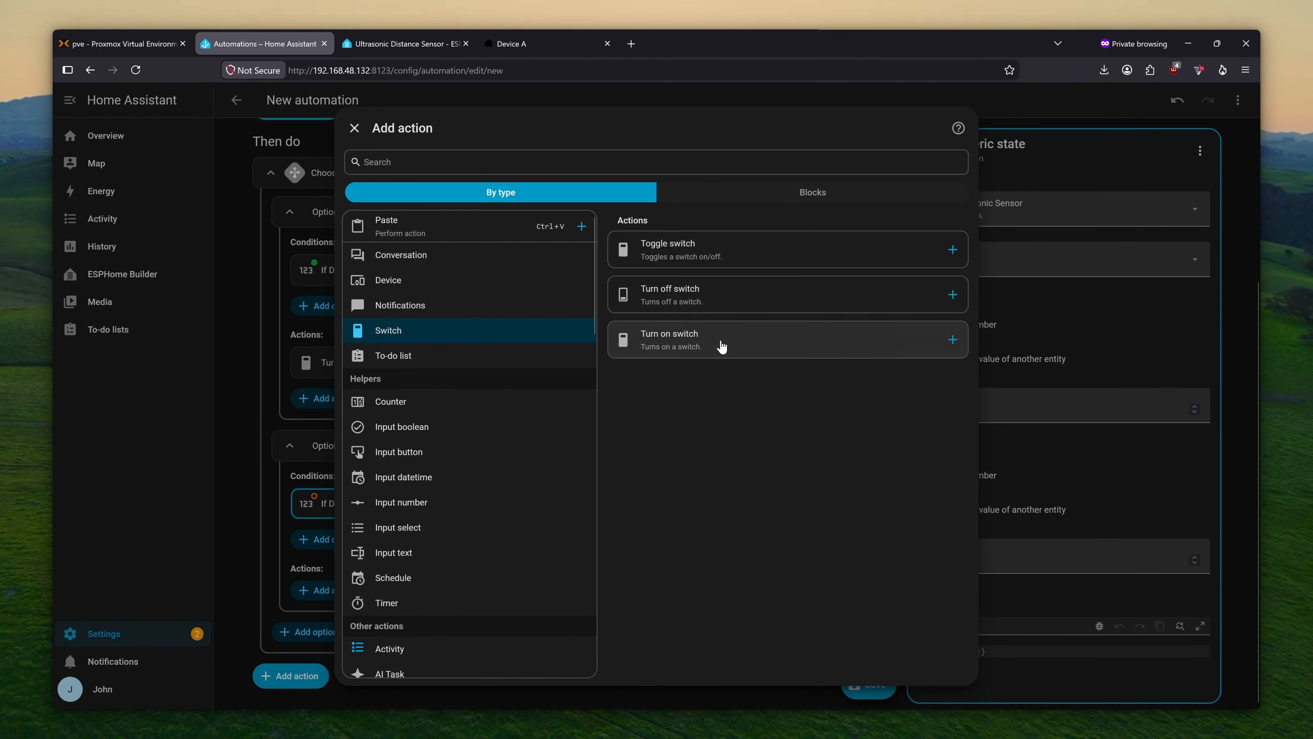
click(718, 307)
click(989, 253)
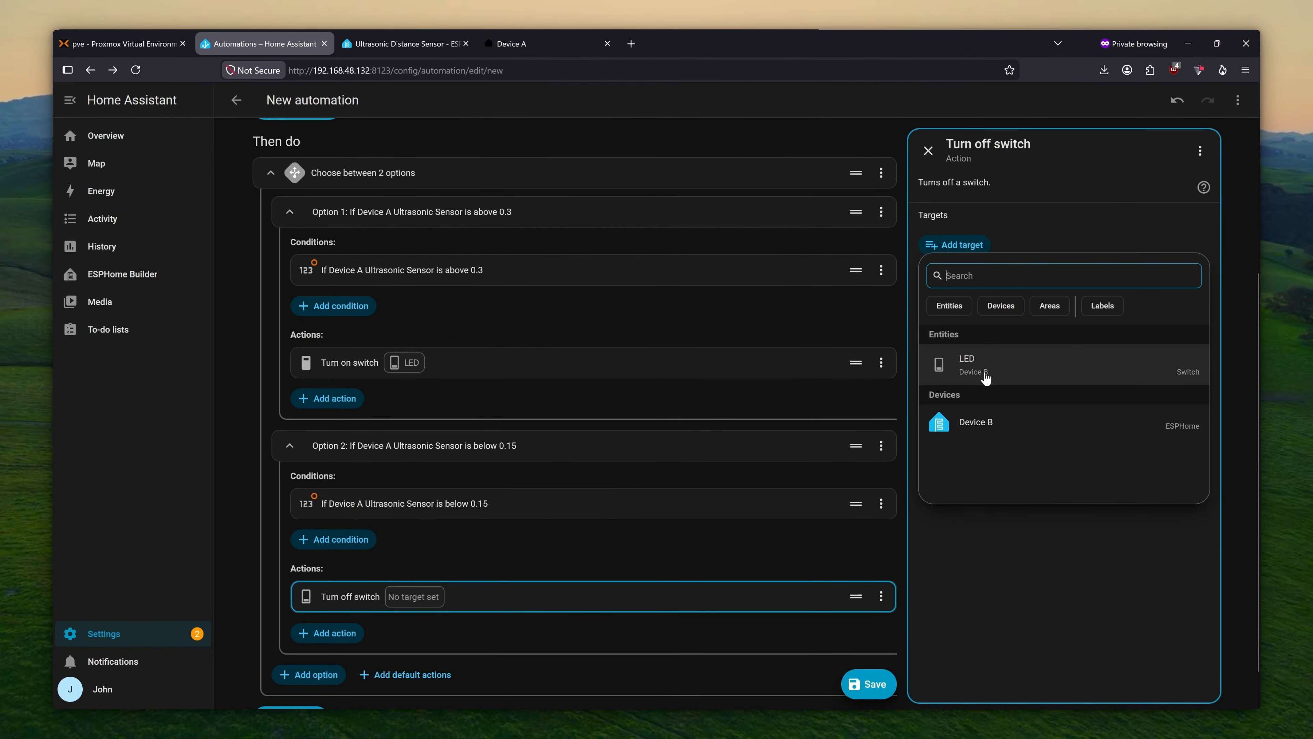
click(985, 370)
- Save the automation under the name 'Water tank Automation'
click(869, 684)
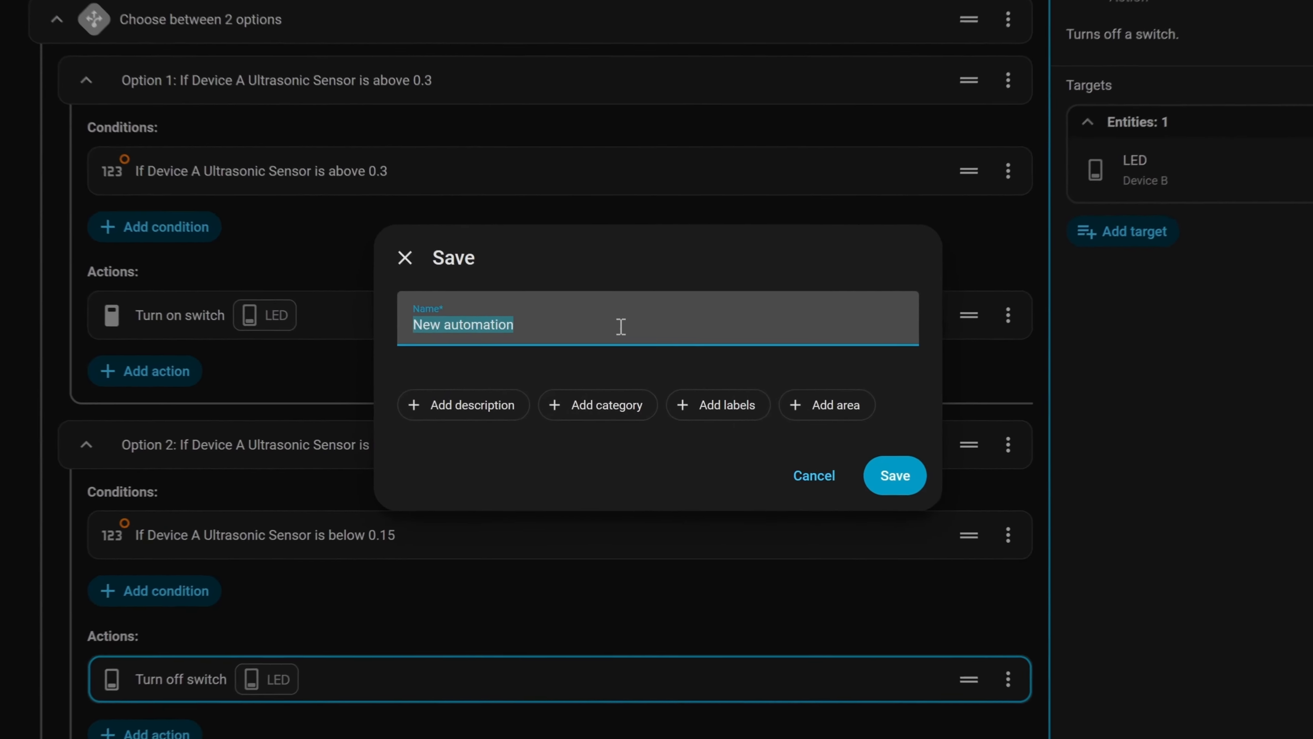
text(Water)
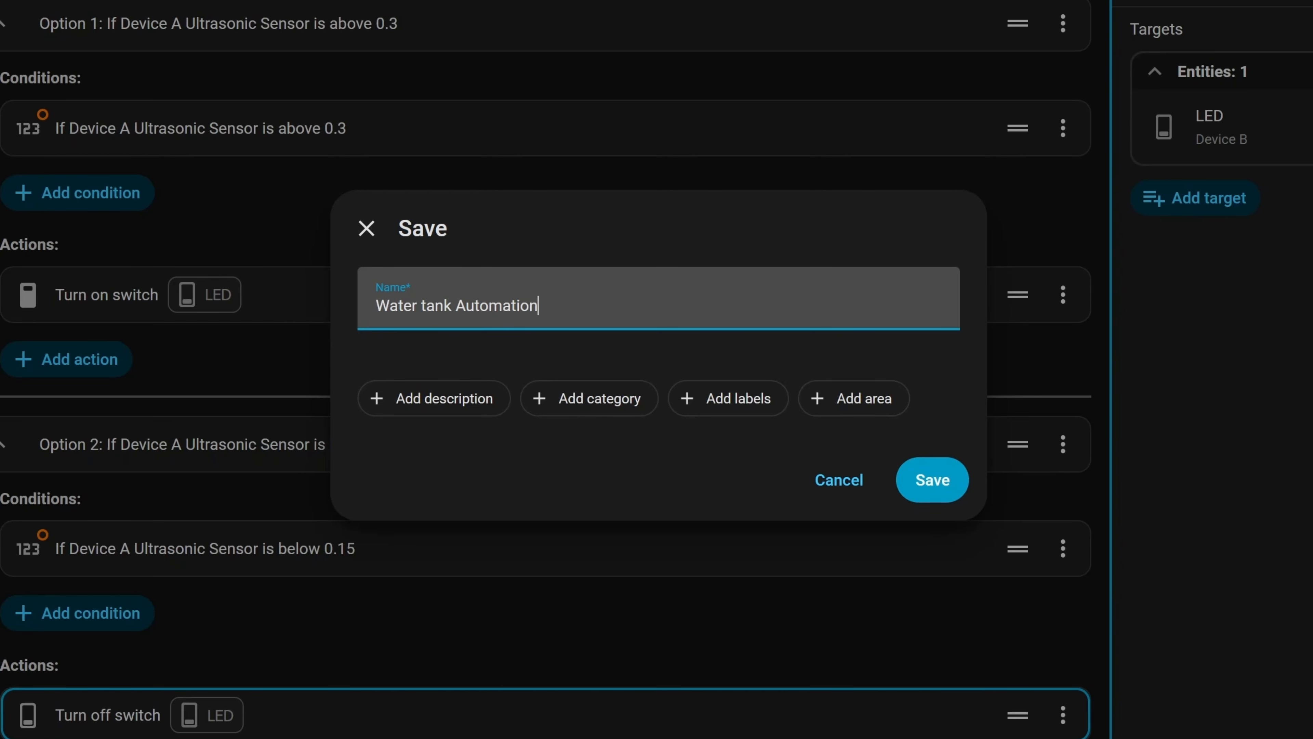
click(934, 484)
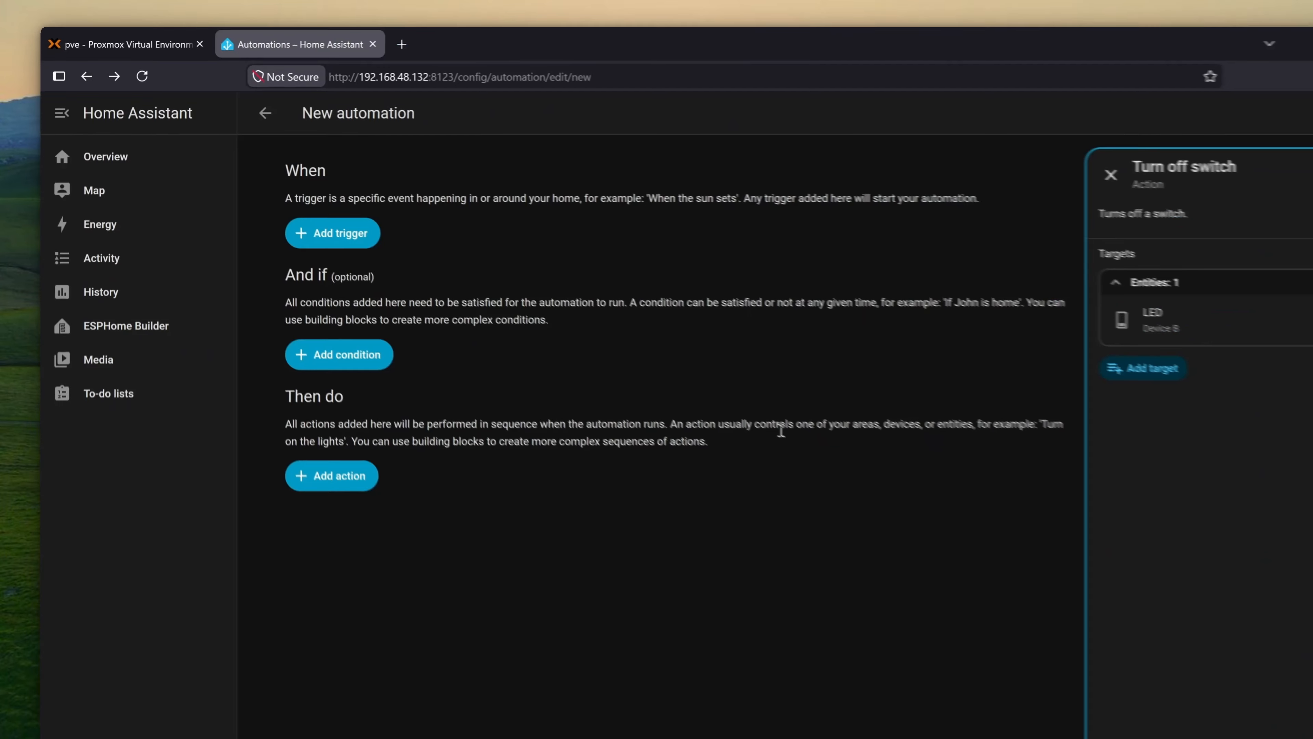
- Disable New automation, Water tank Automation and LED Automation, then go to ESPHome Builder
click(186, 632)
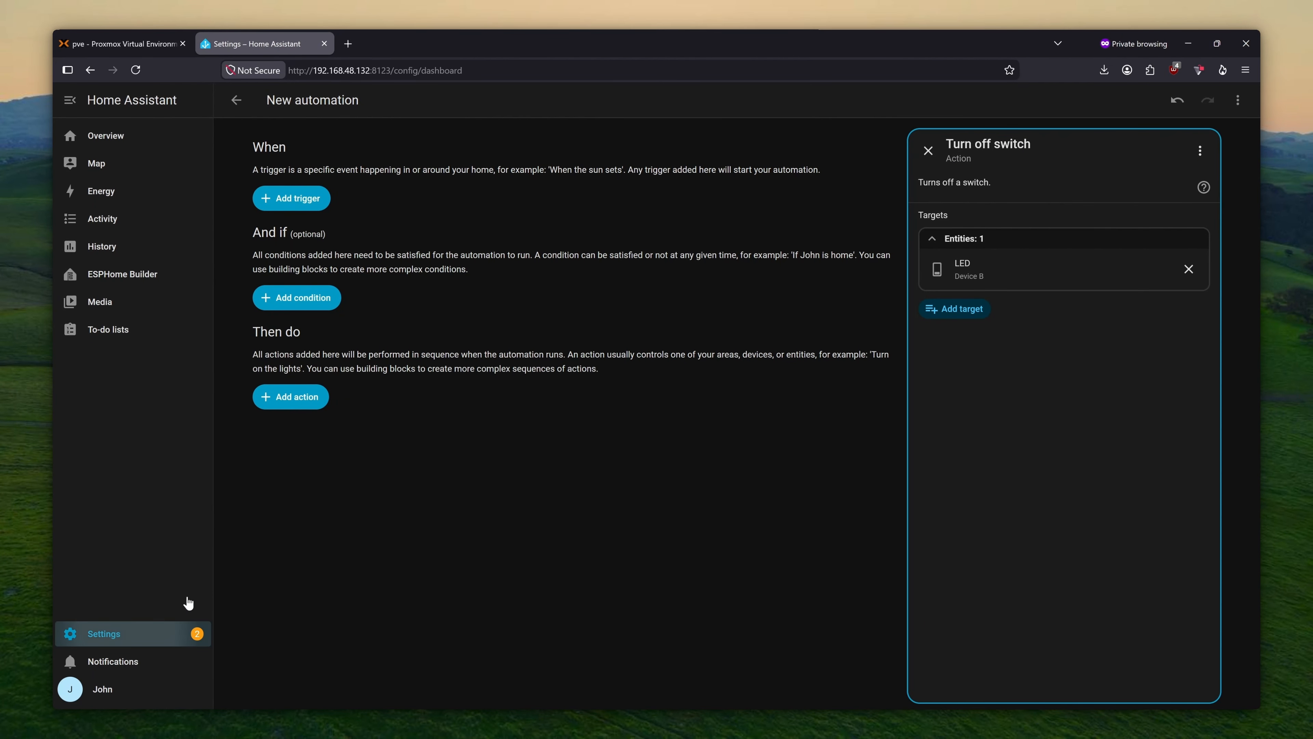
click(600, 401)
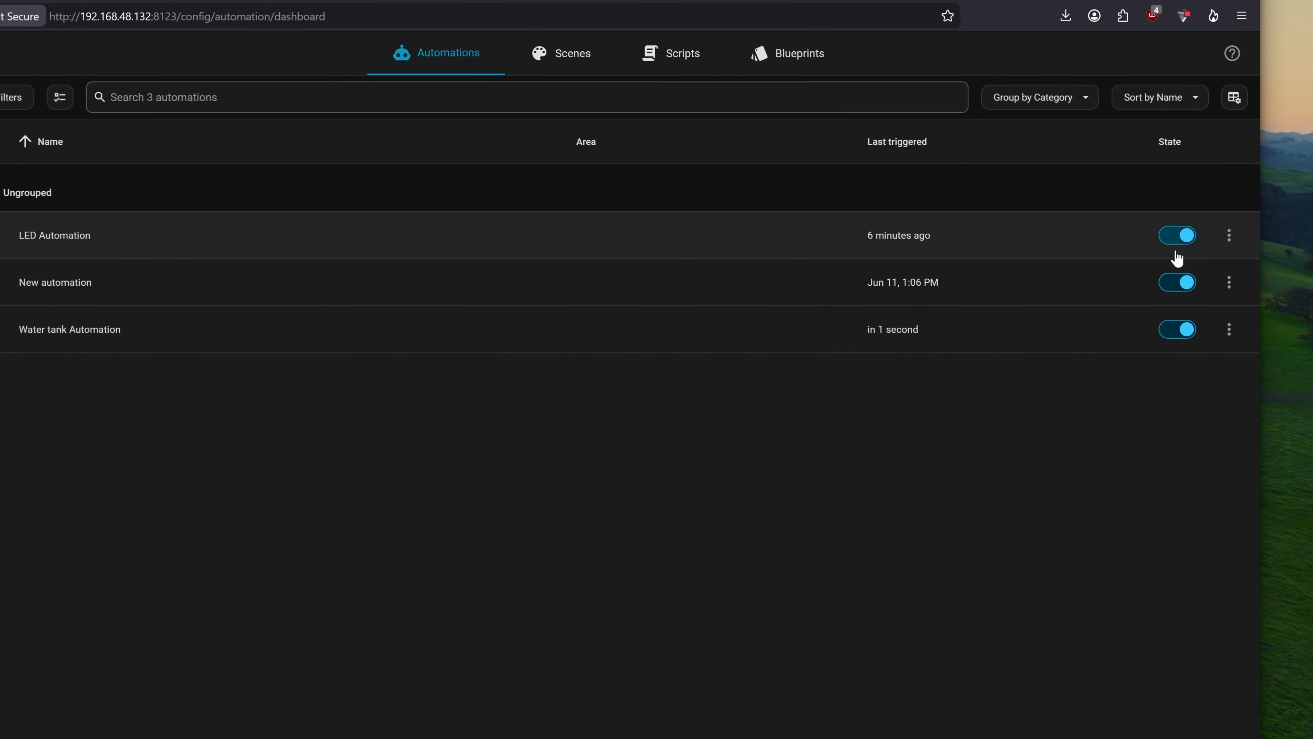
click(1190, 283)
click(1190, 323)
click(1173, 234)
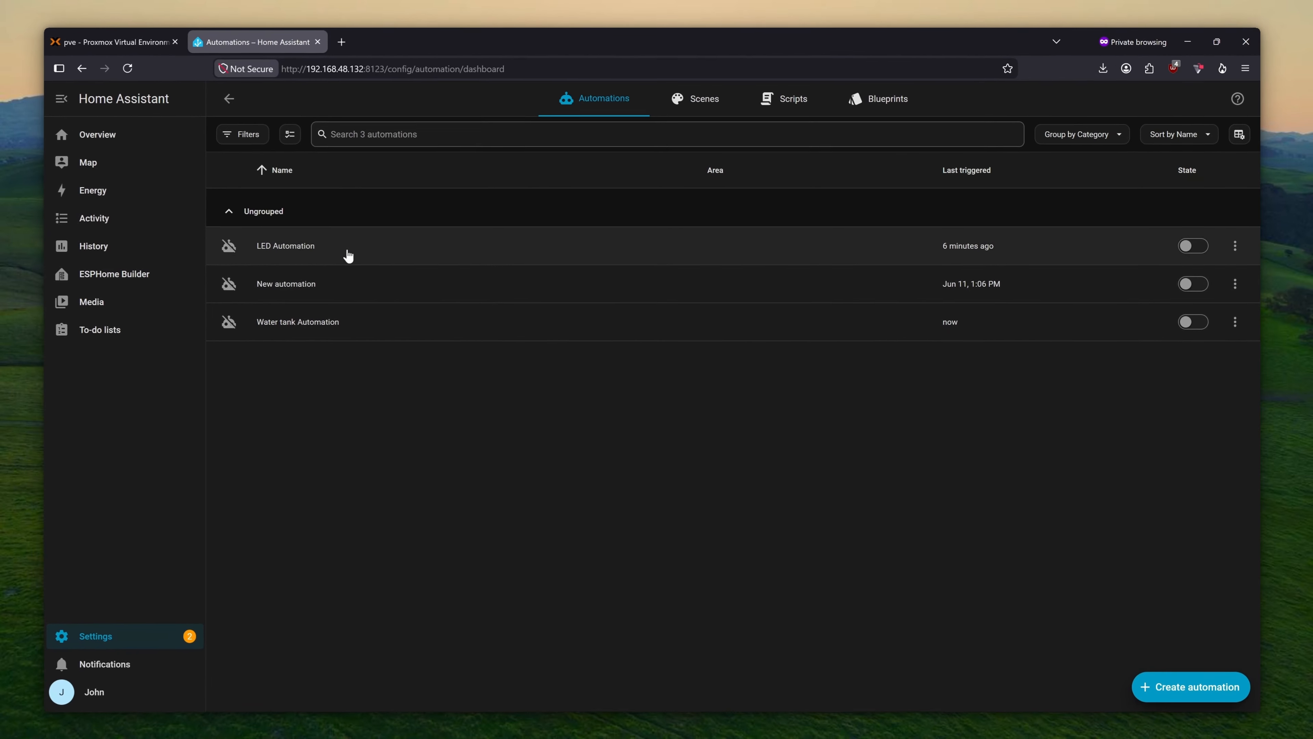
click(161, 277)
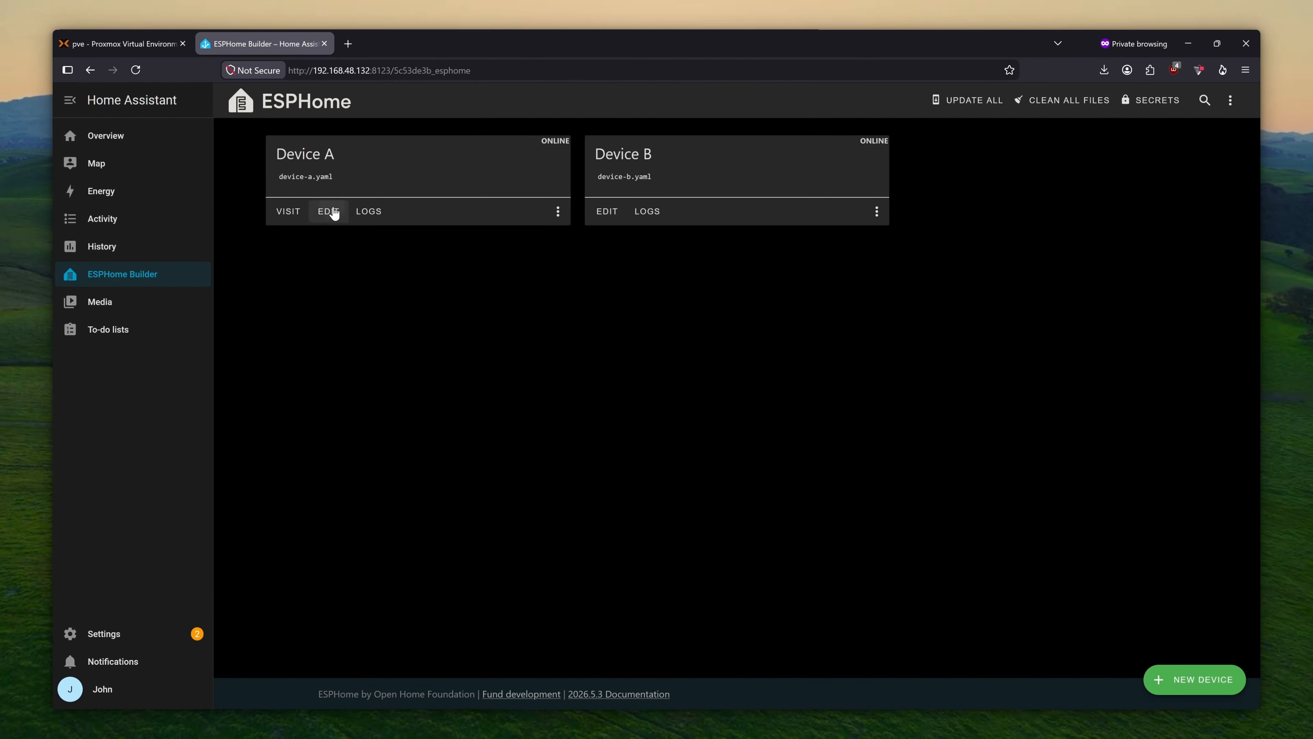
- Look over Device A's YAML, then go to the Settings > Devices & services integrations list
click(329, 211)
scroll(458, 437, down, 3)
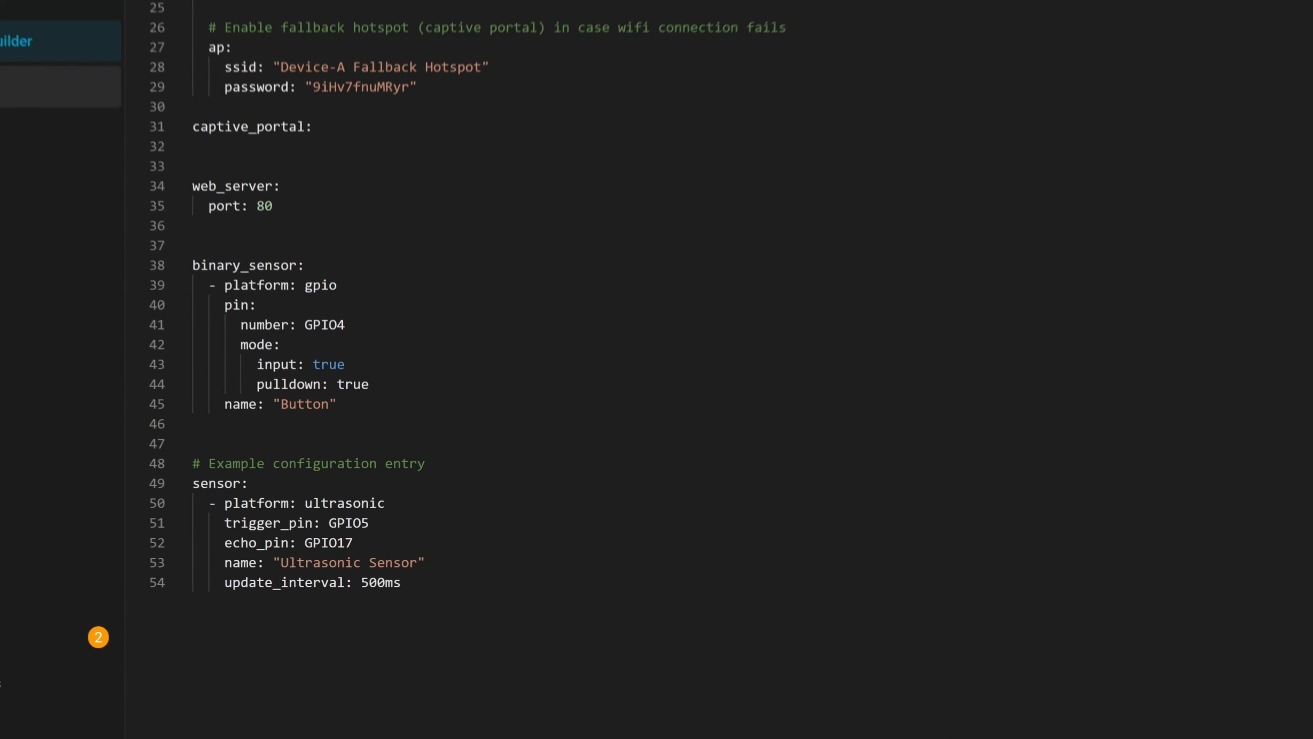
click(85, 633)
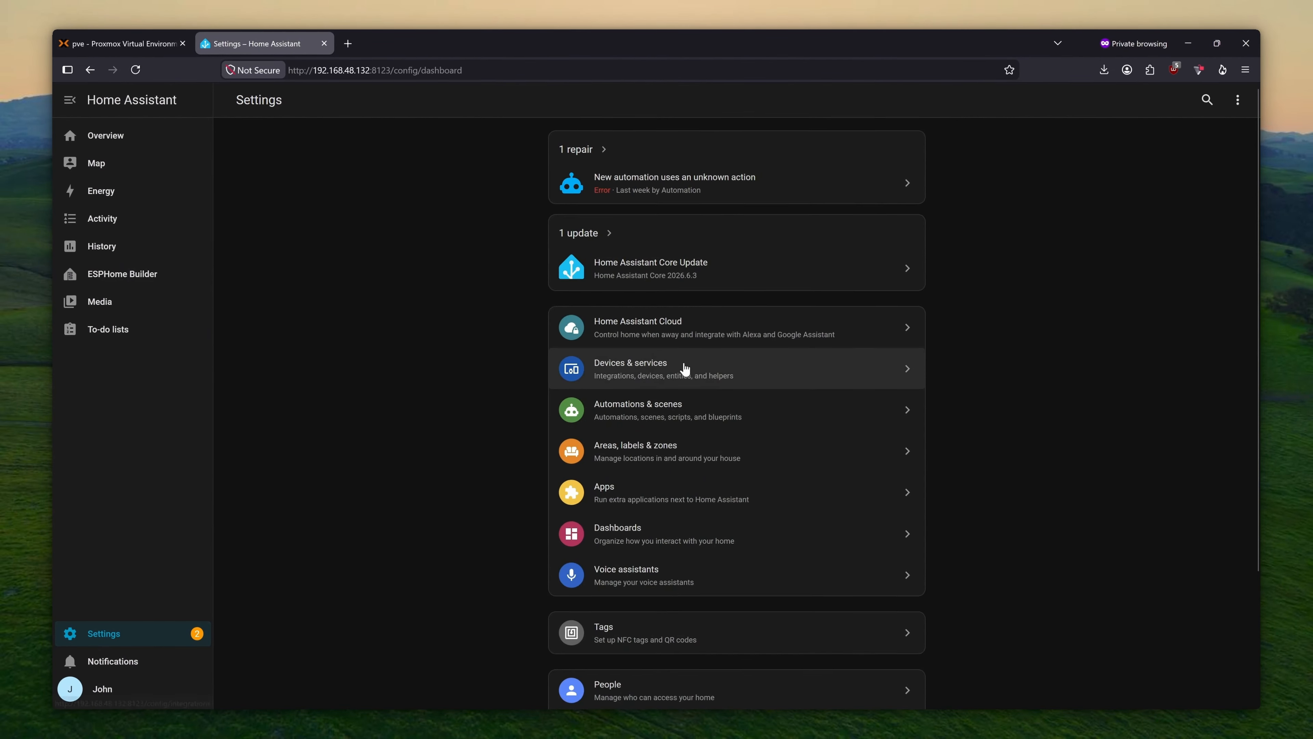
click(685, 369)
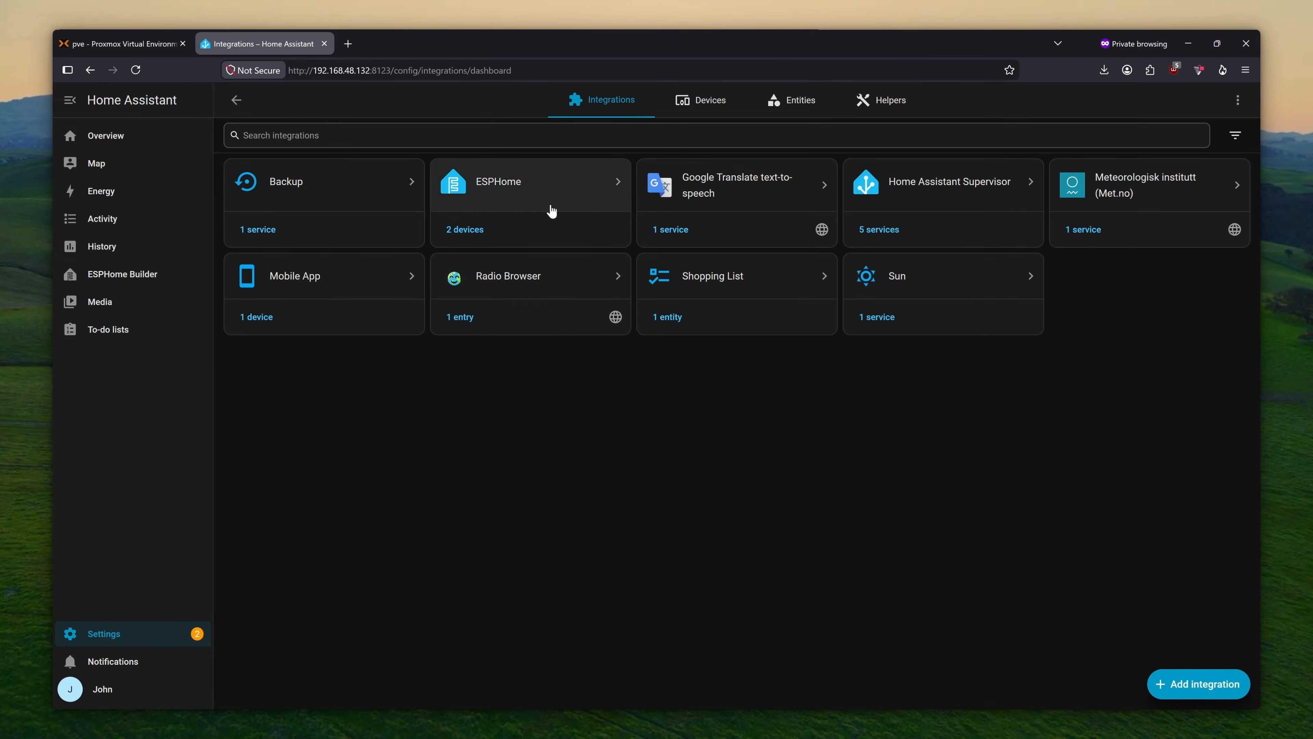
- Enable 'Allow the device to perform Home Assistant actions' in Device A's ESPHome options and submit
click(503, 206)
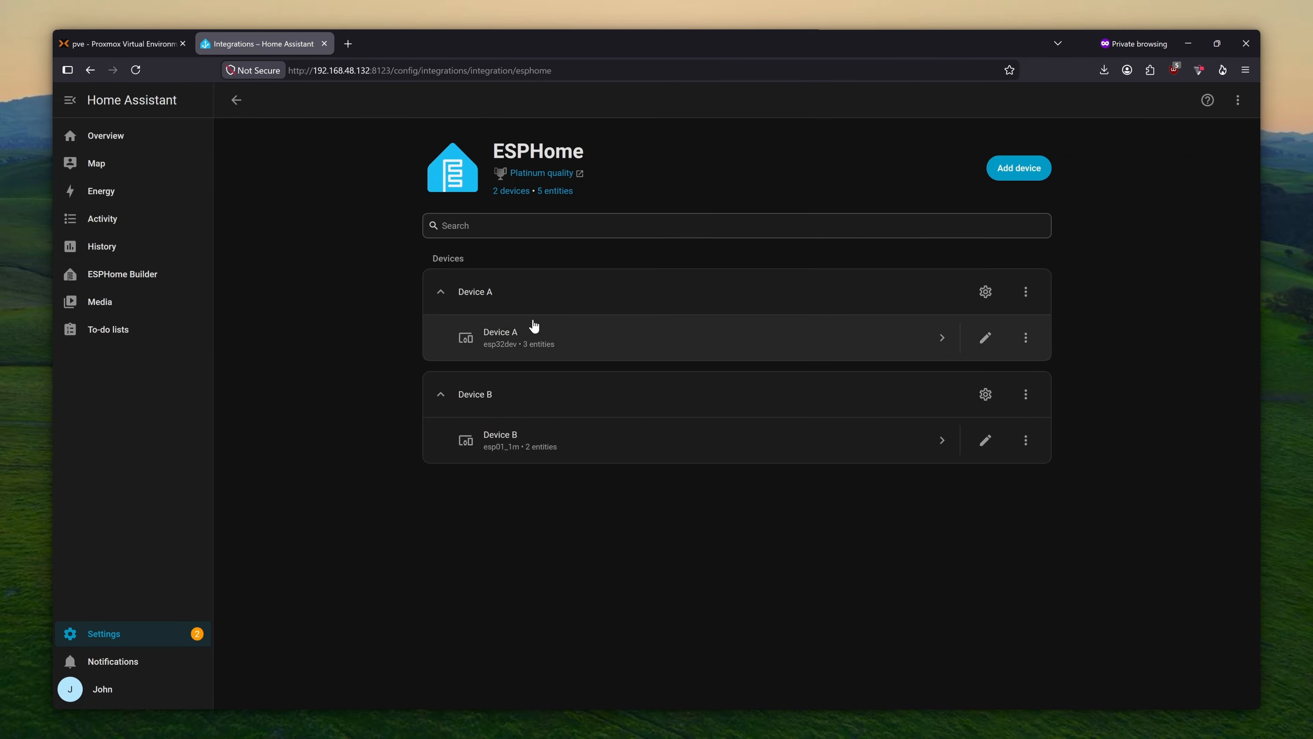
click(985, 292)
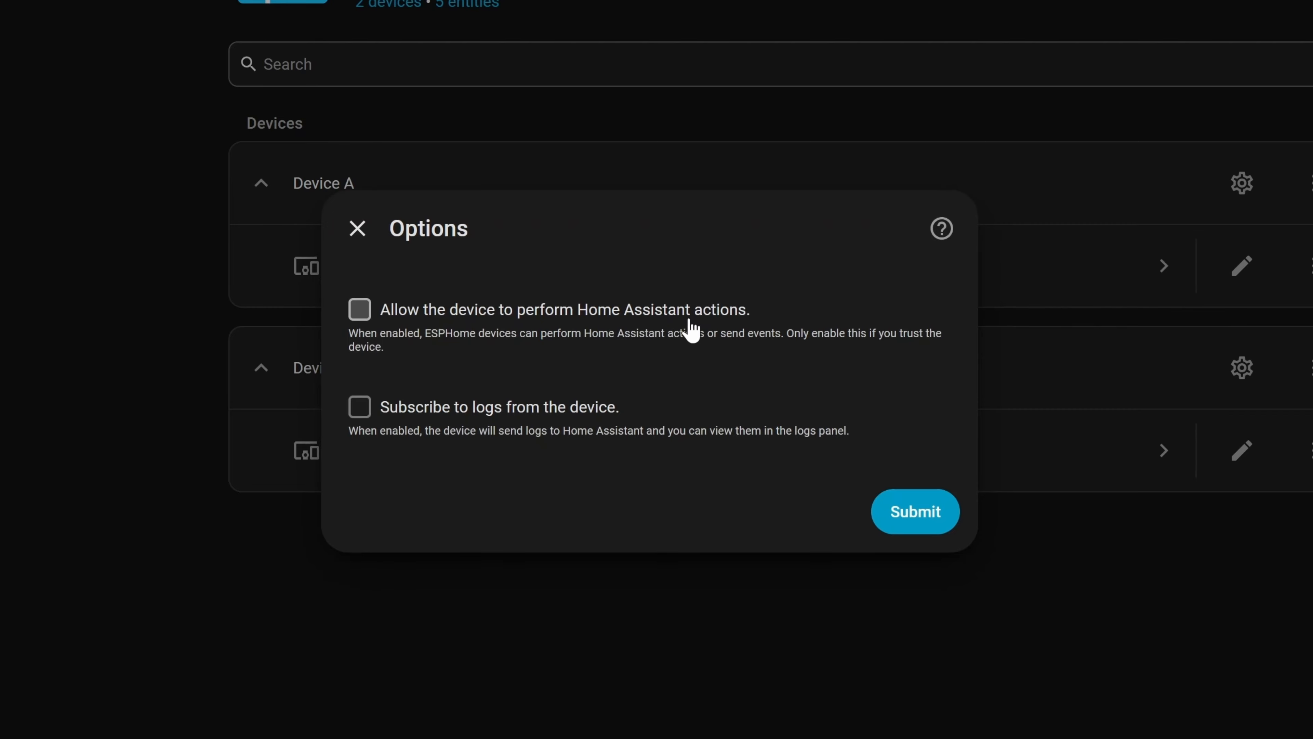
click(902, 514)
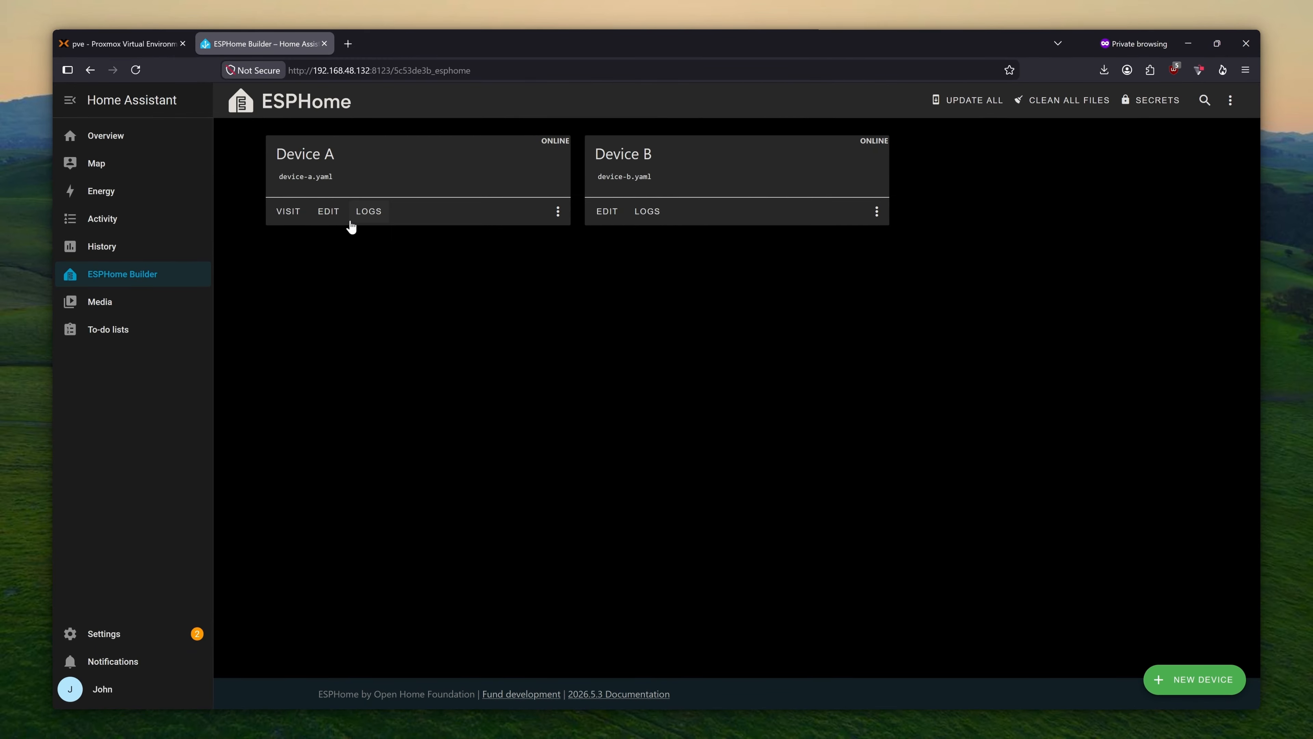
- Add an on_press to device-a.yaml's Button running a homeassistant.service switch.toggle action, and save it
click(331, 212)
scroll(361, 498, down, 5)
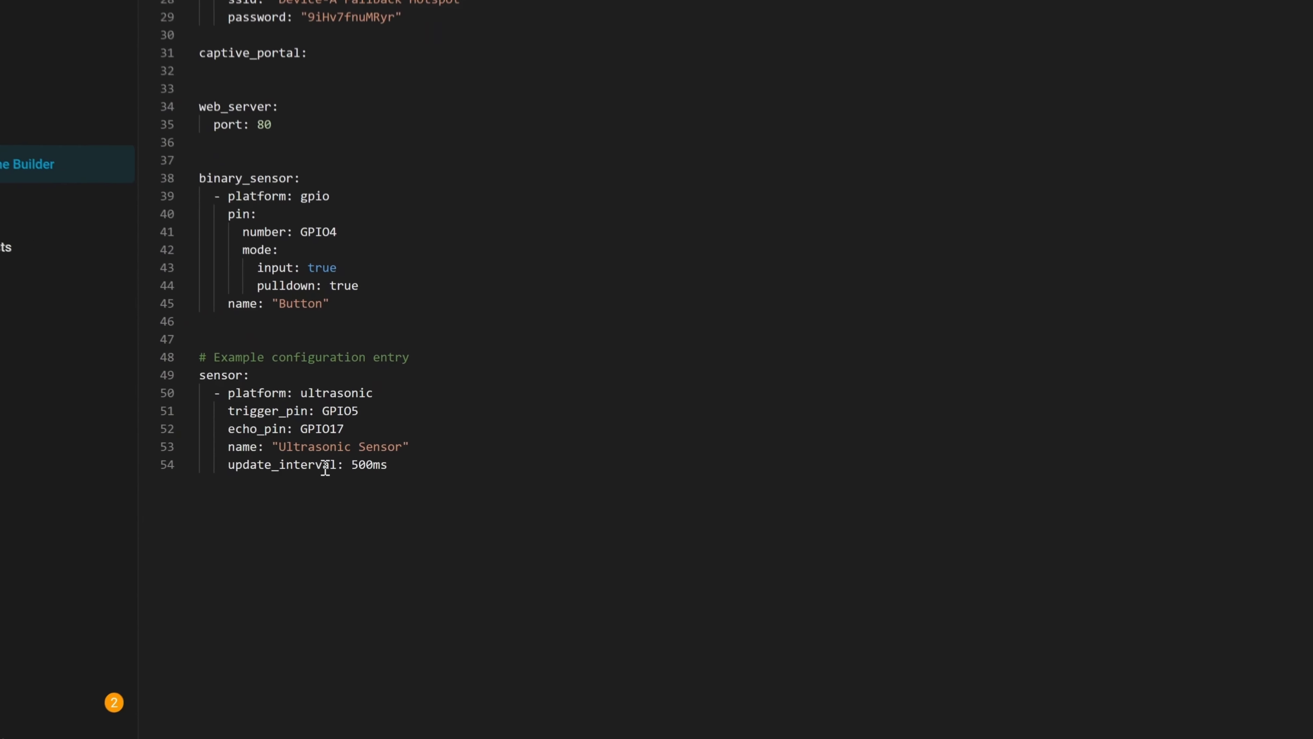
click(331, 402)
text(on)
key(Down)
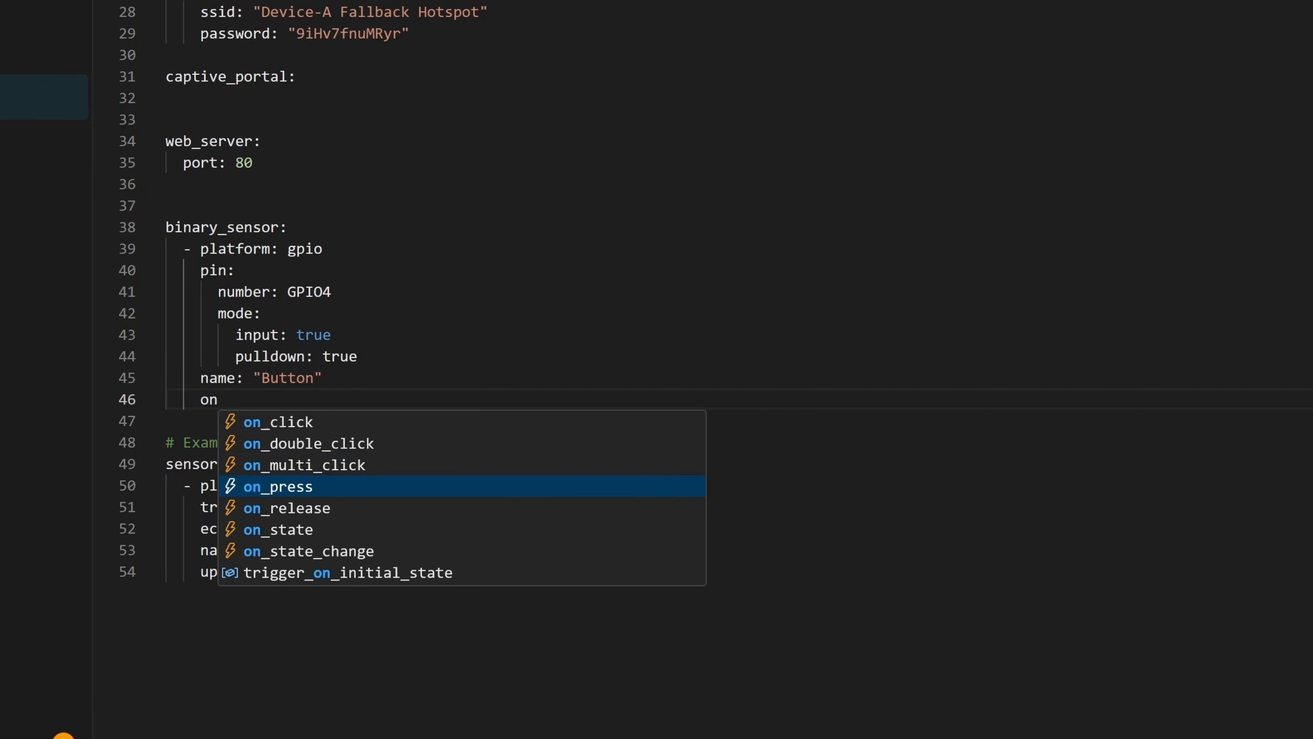
key(Return)
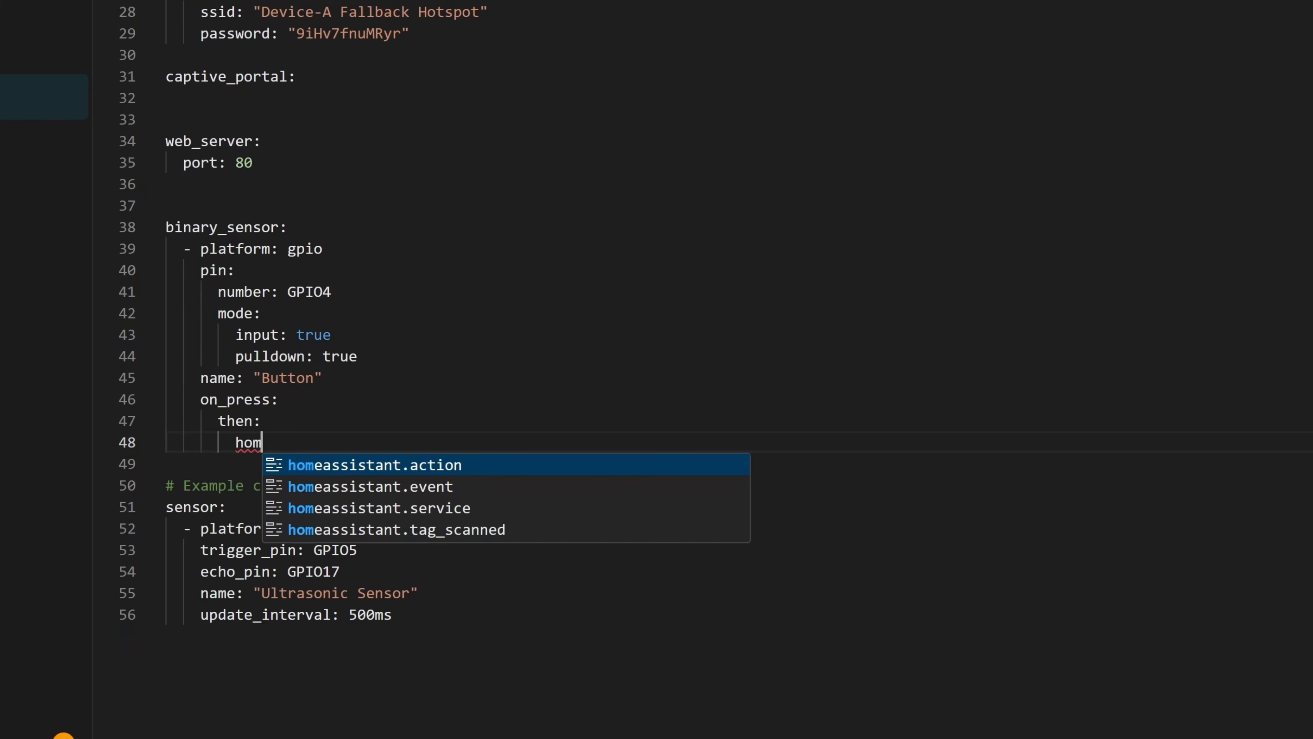
key(Down)
key(Down)
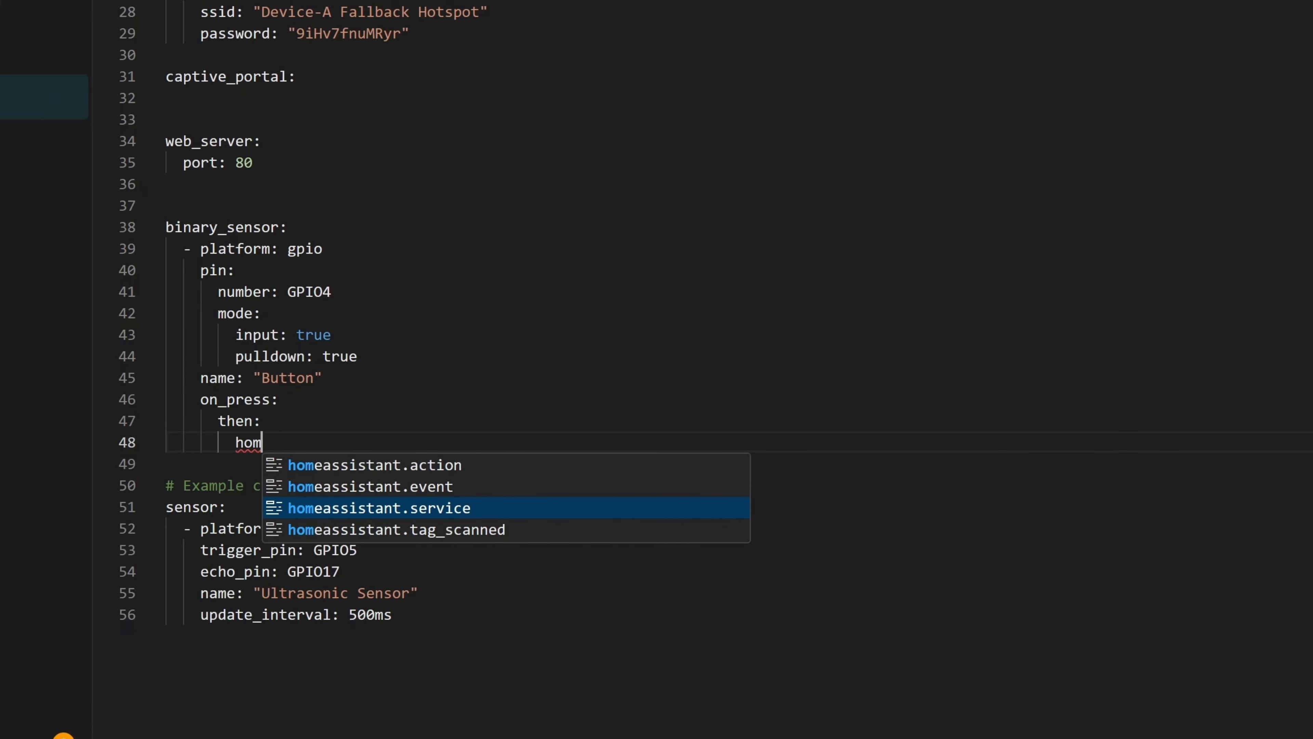
key(Return)
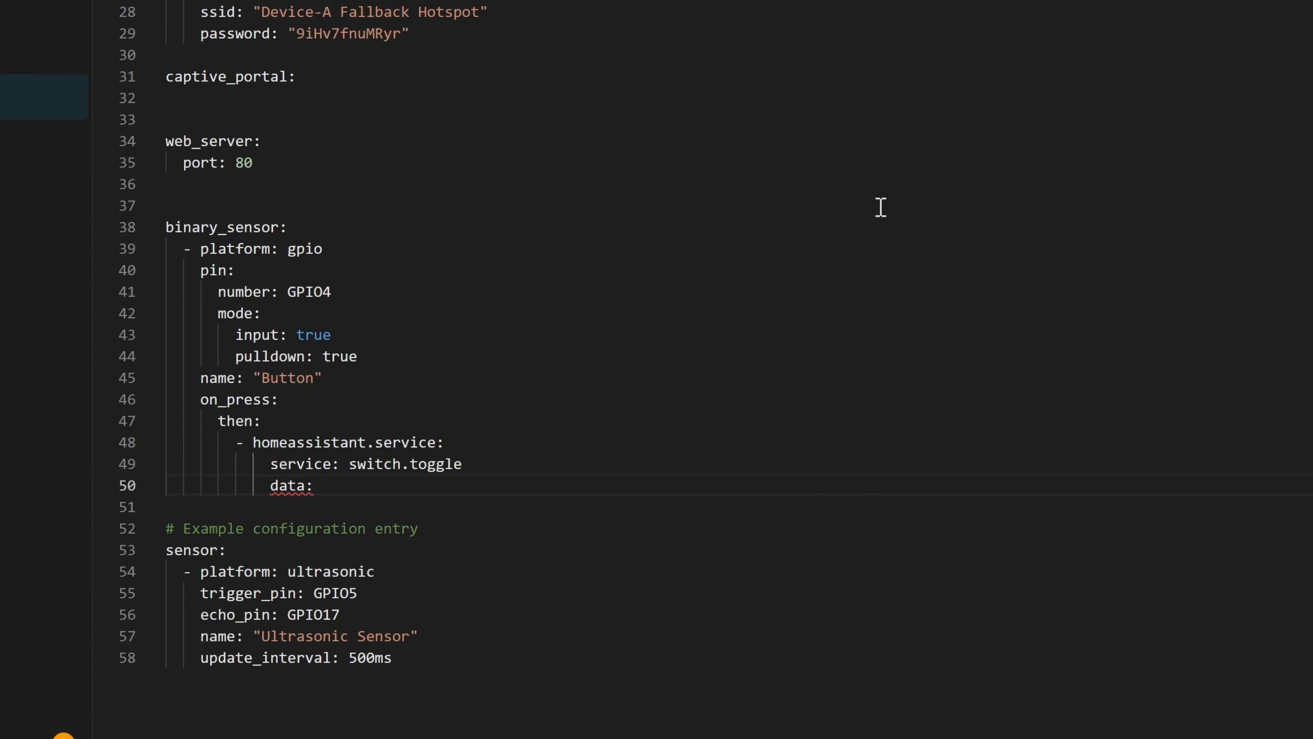
click(119, 632)
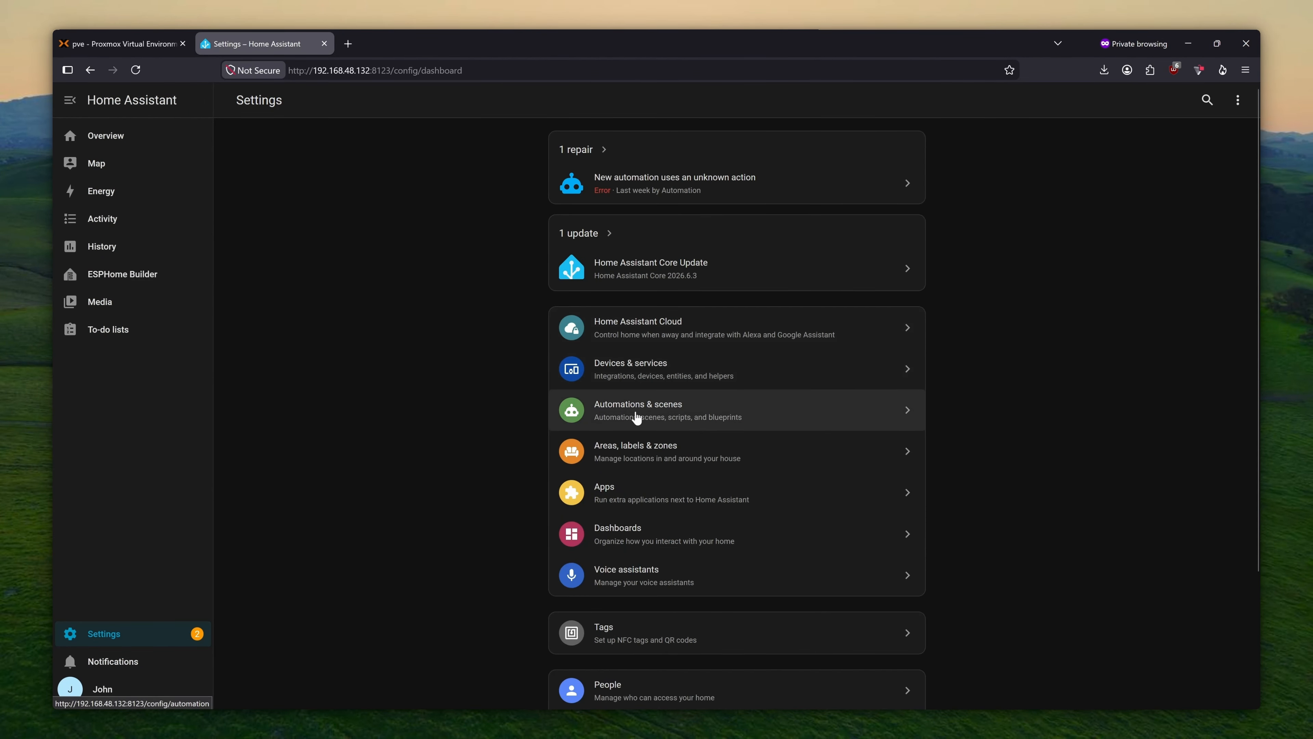
- Copy the entity ID switch.device_b_led from Device B's LED entity settings under ESPHome
click(637, 376)
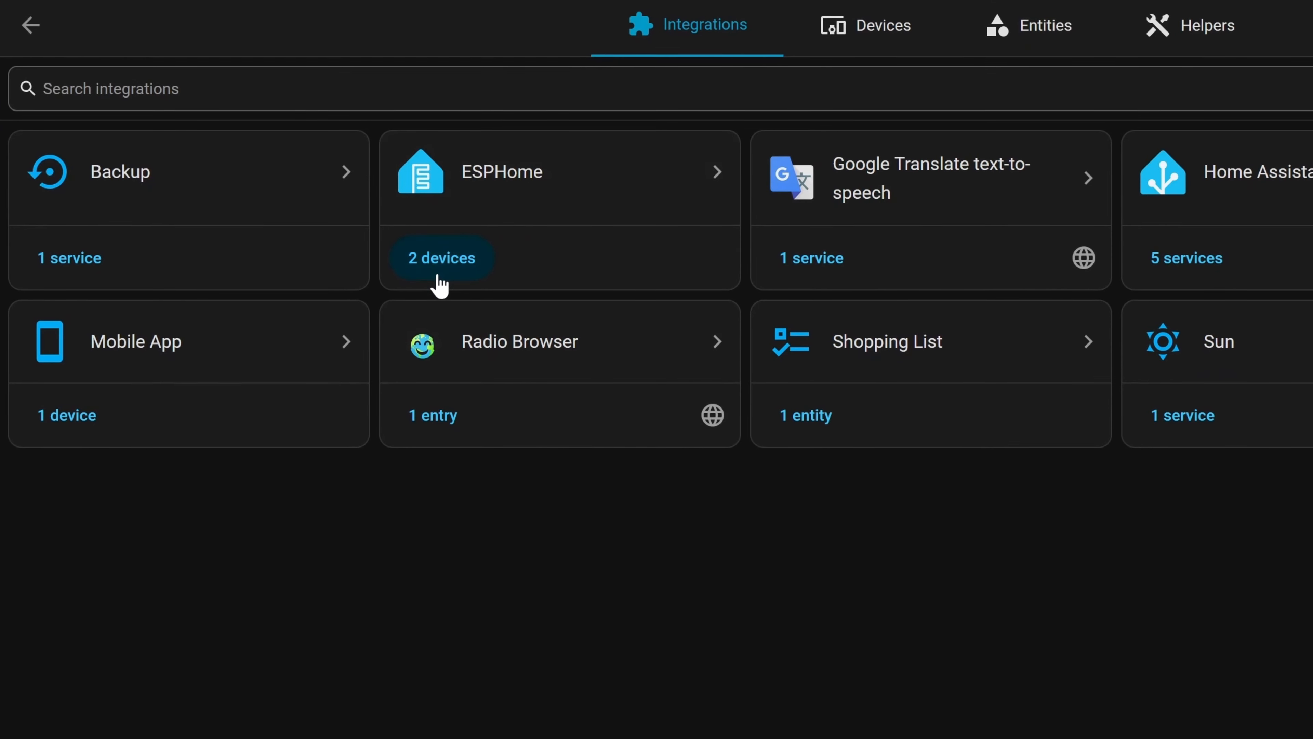
click(445, 255)
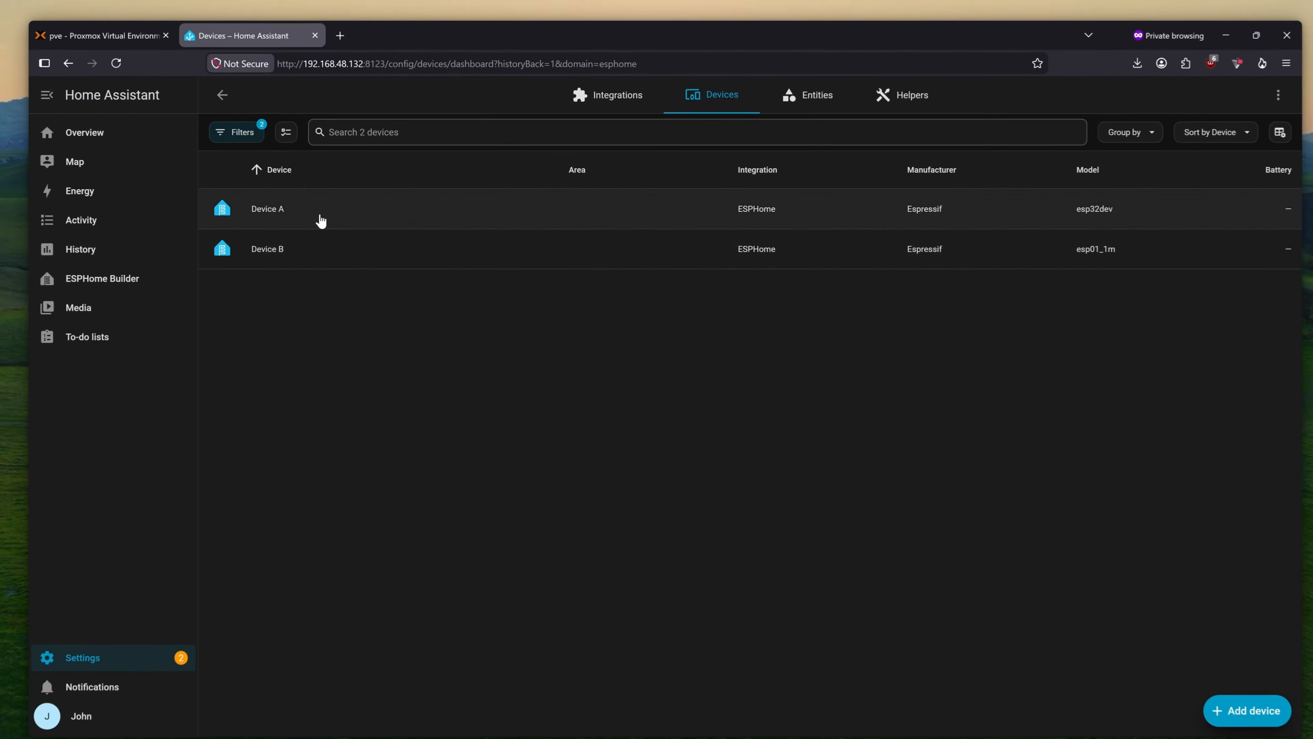
click(259, 250)
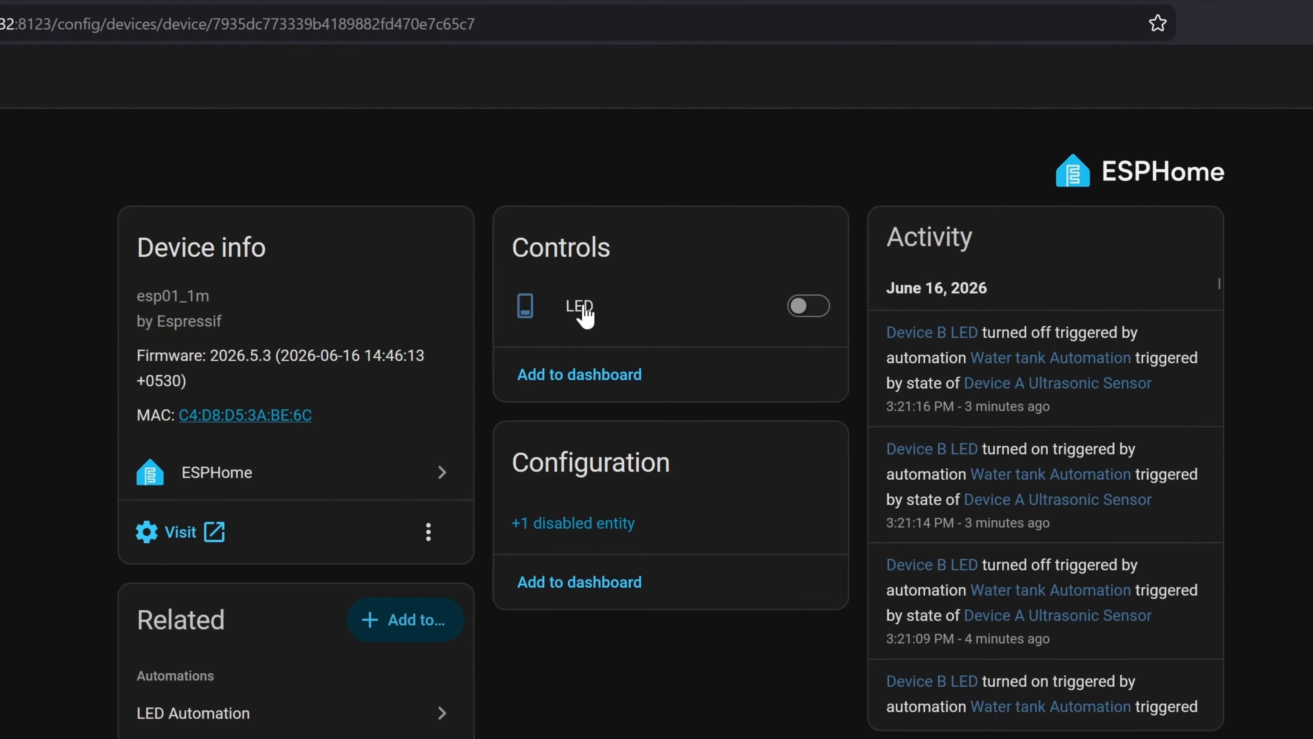
click(688, 230)
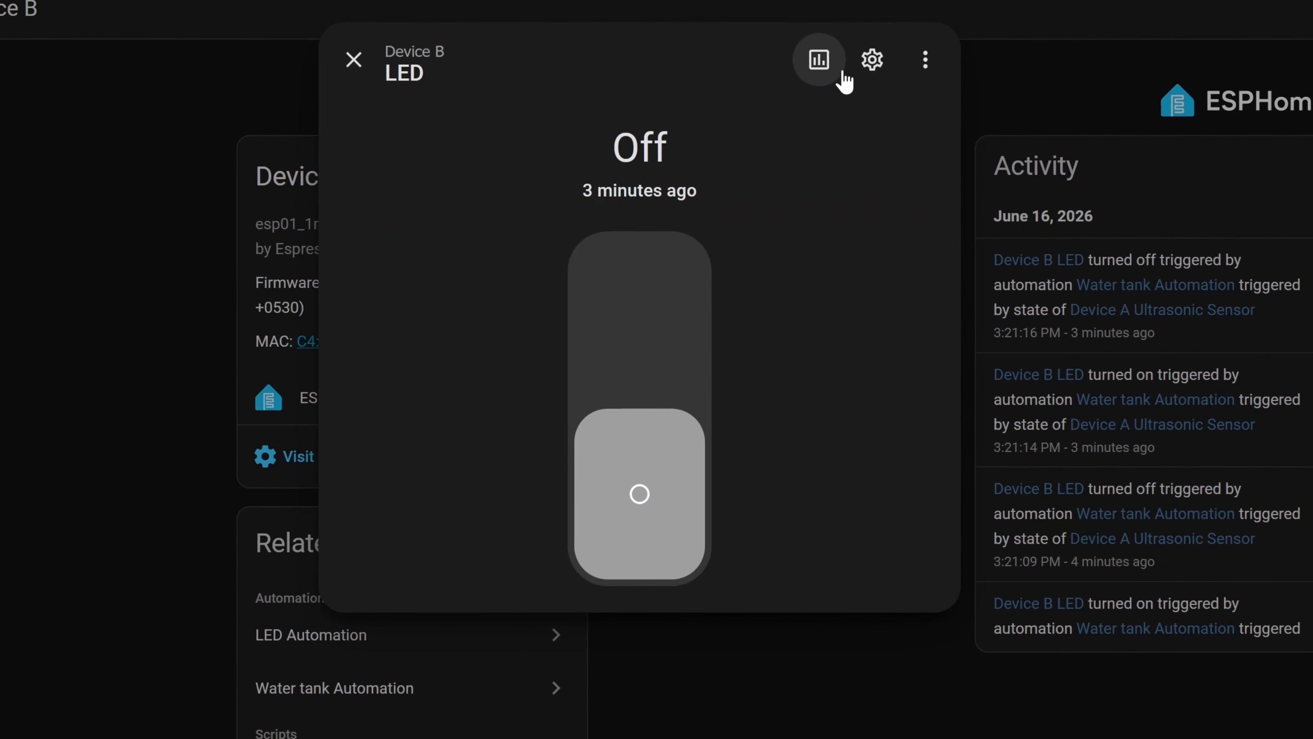
click(826, 95)
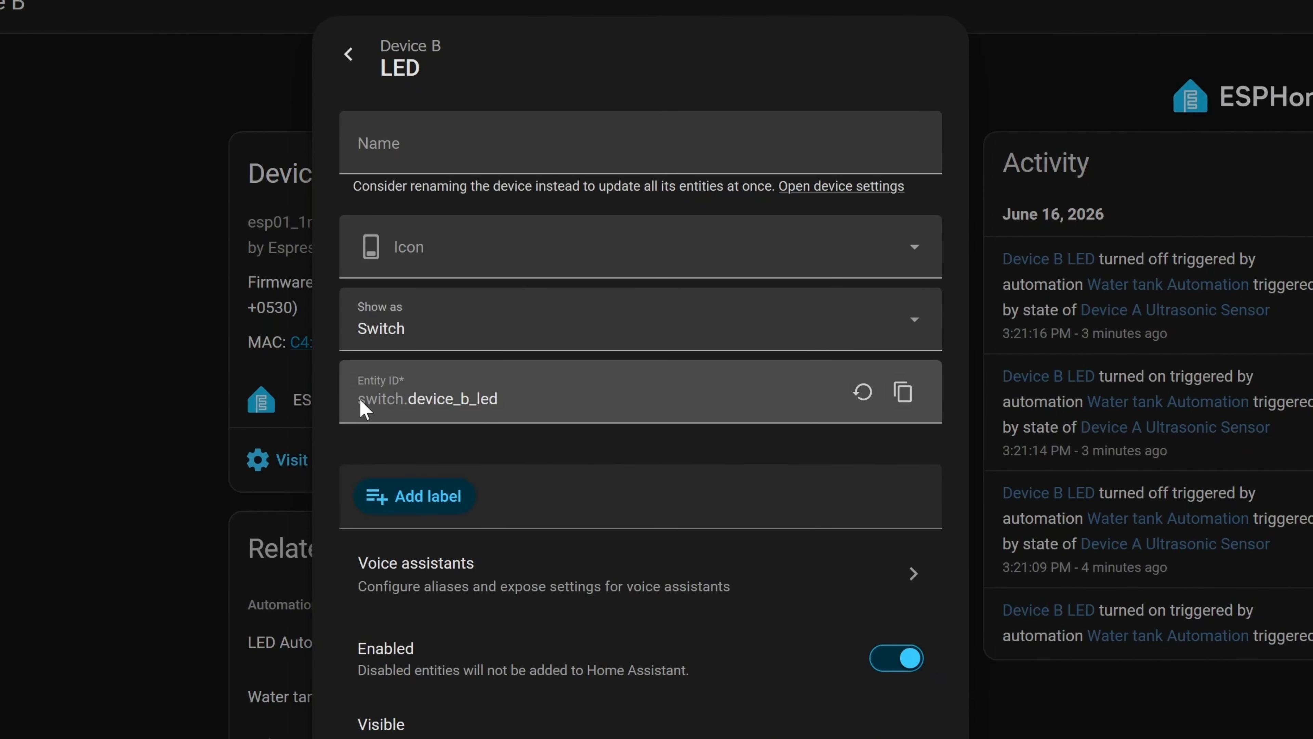
drag(523, 396, 369, 398)
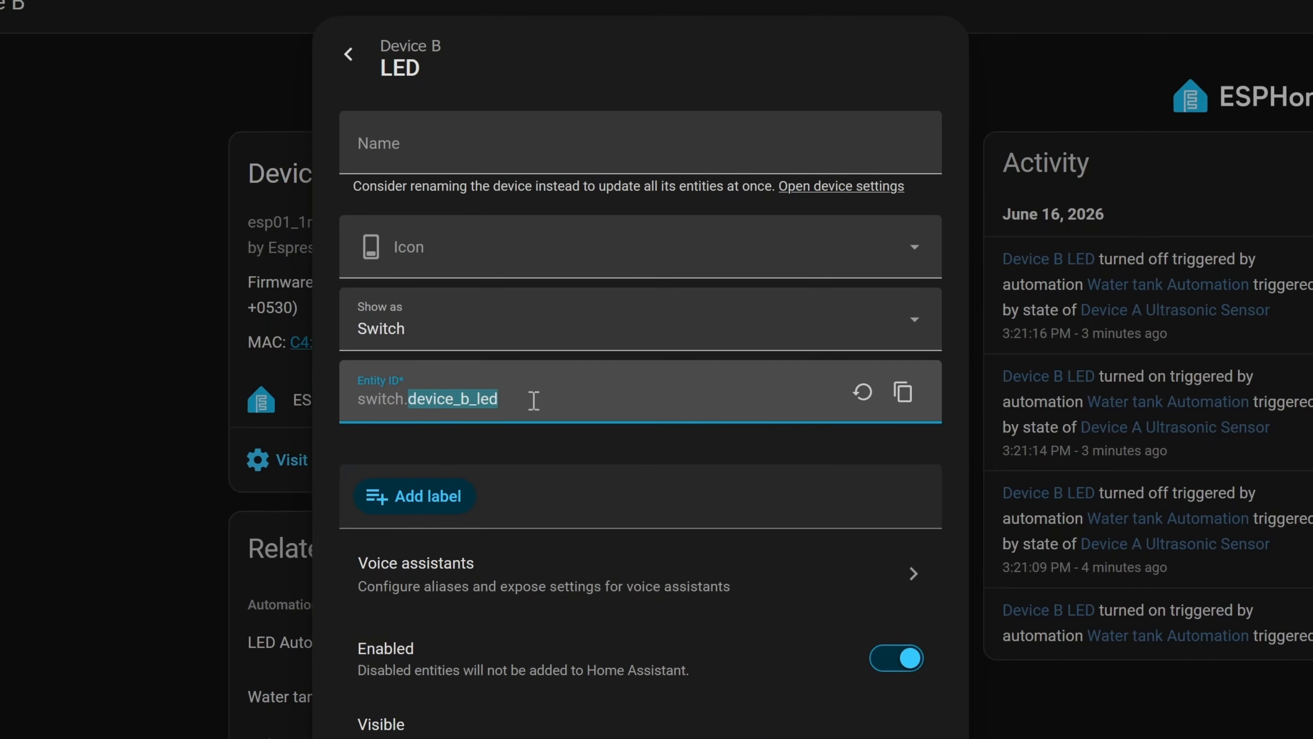
click(905, 394)
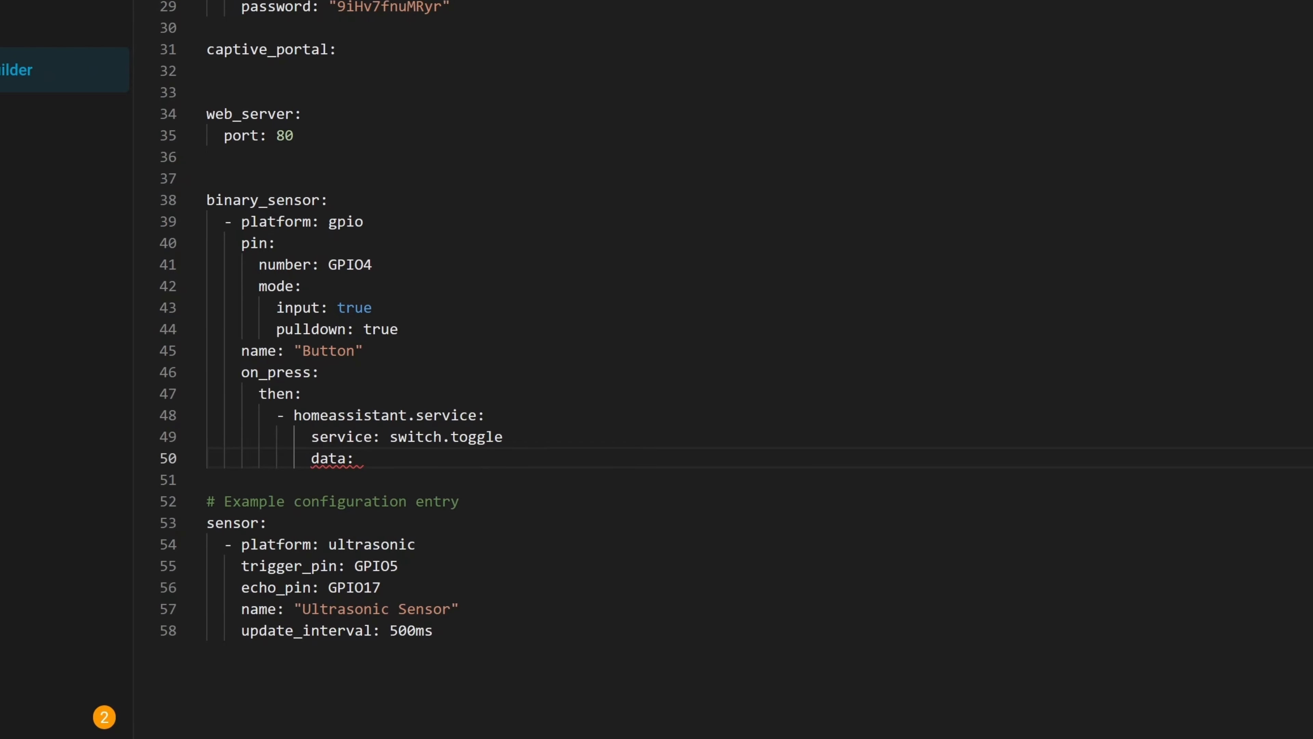
- Put the pasted ID on its own indented line under data as entity_id: switch.device_b_led
click(360, 458)
mouse_move(446, 450)
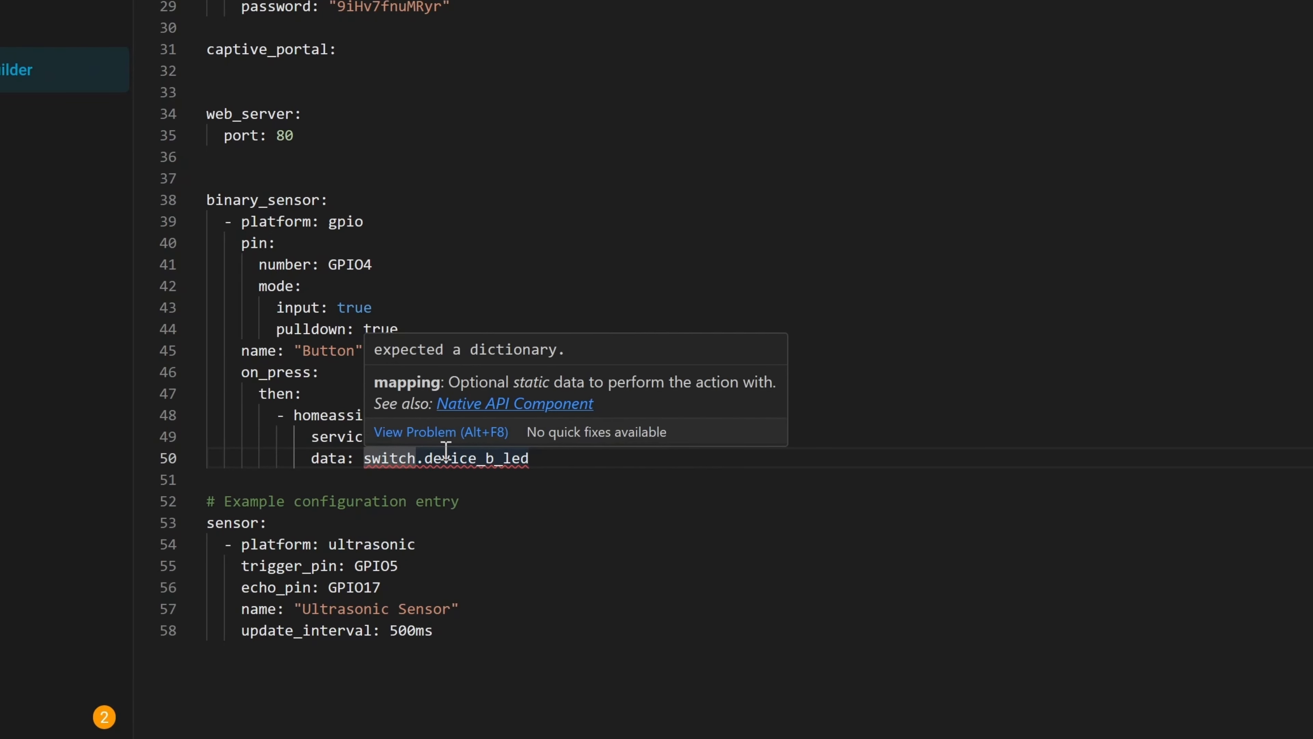
key(Return)
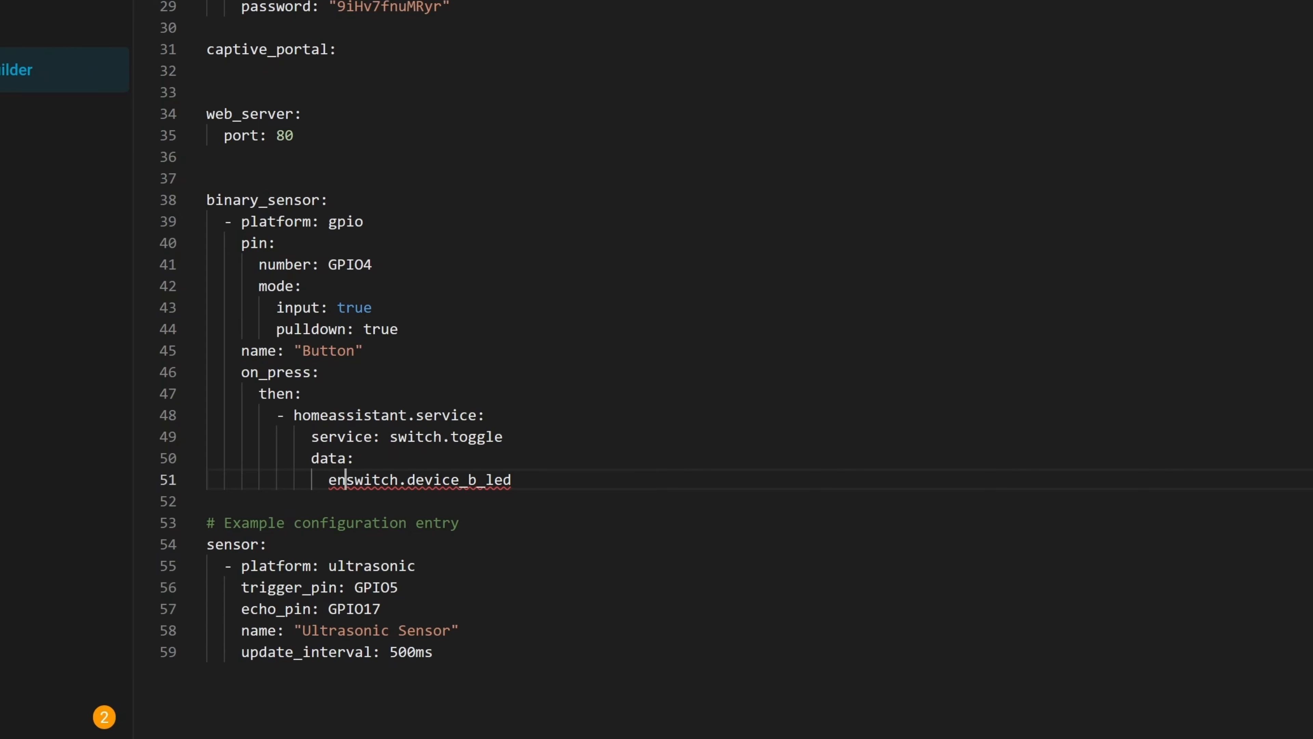
text(entity_id:)
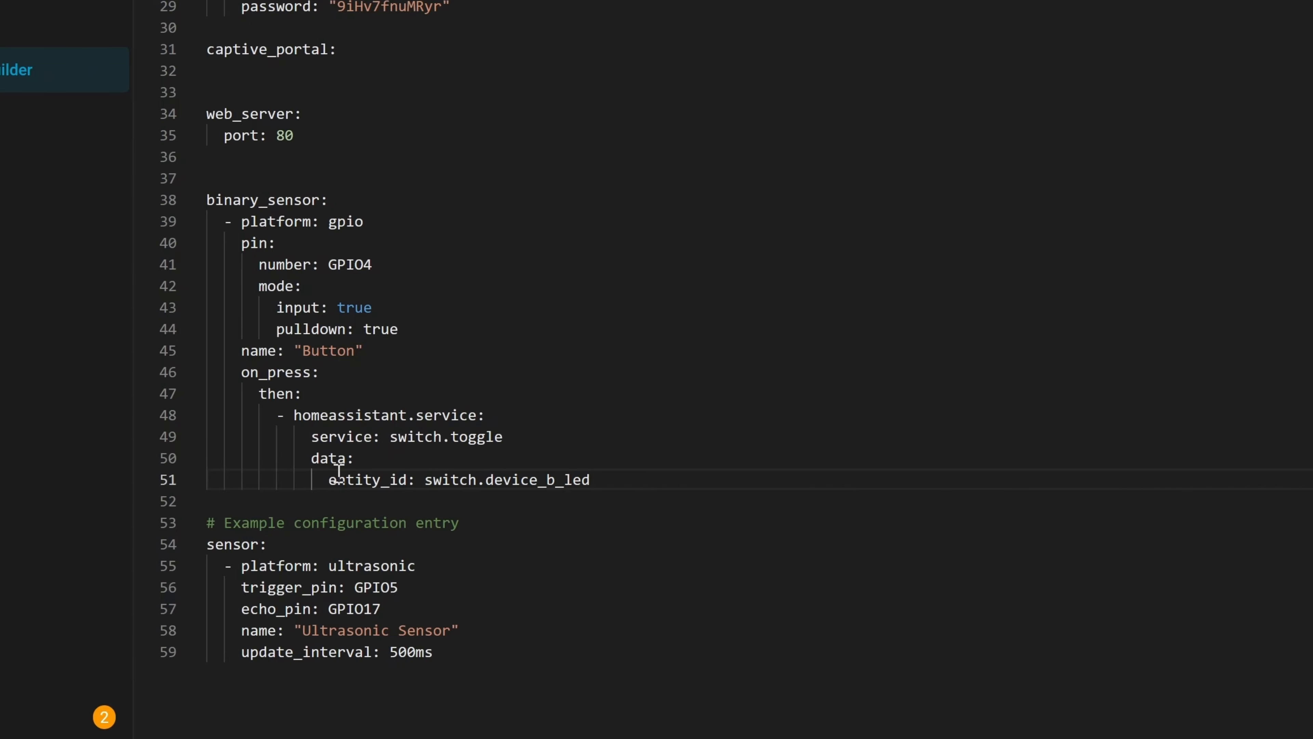
drag(448, 482, 595, 480)
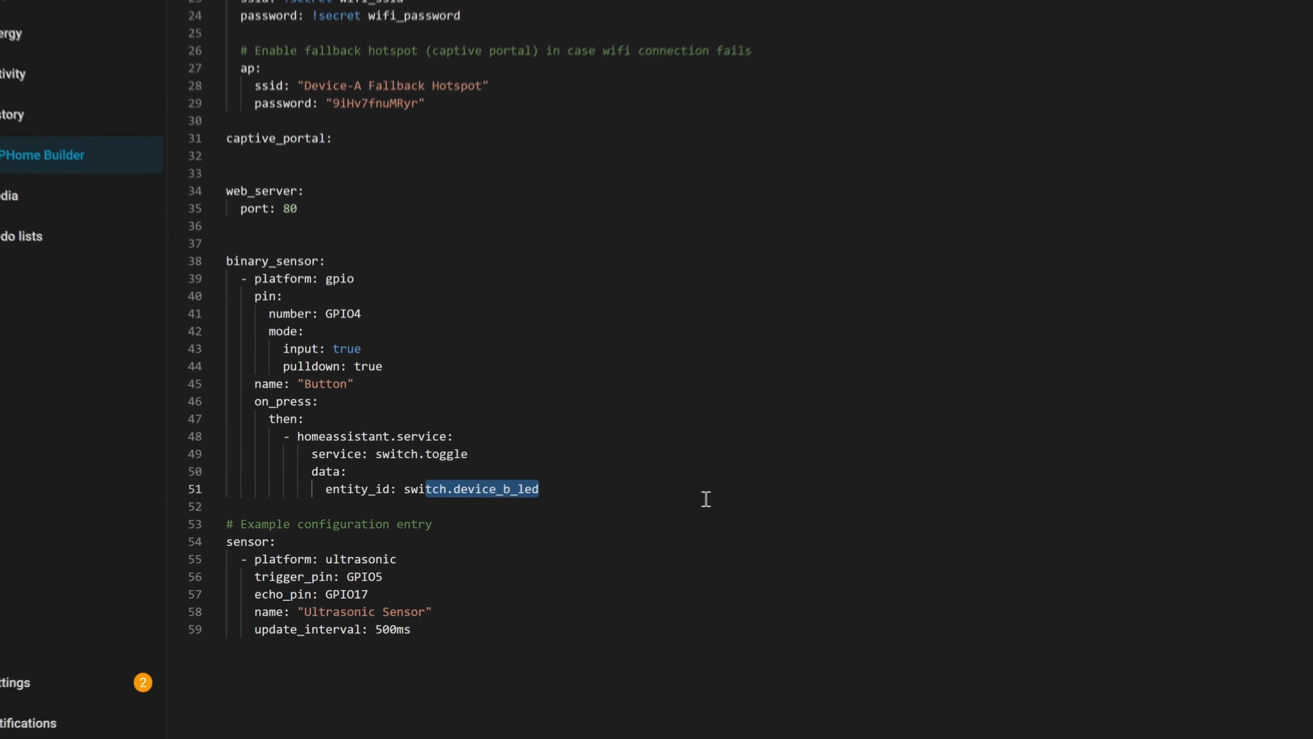
click(795, 499)
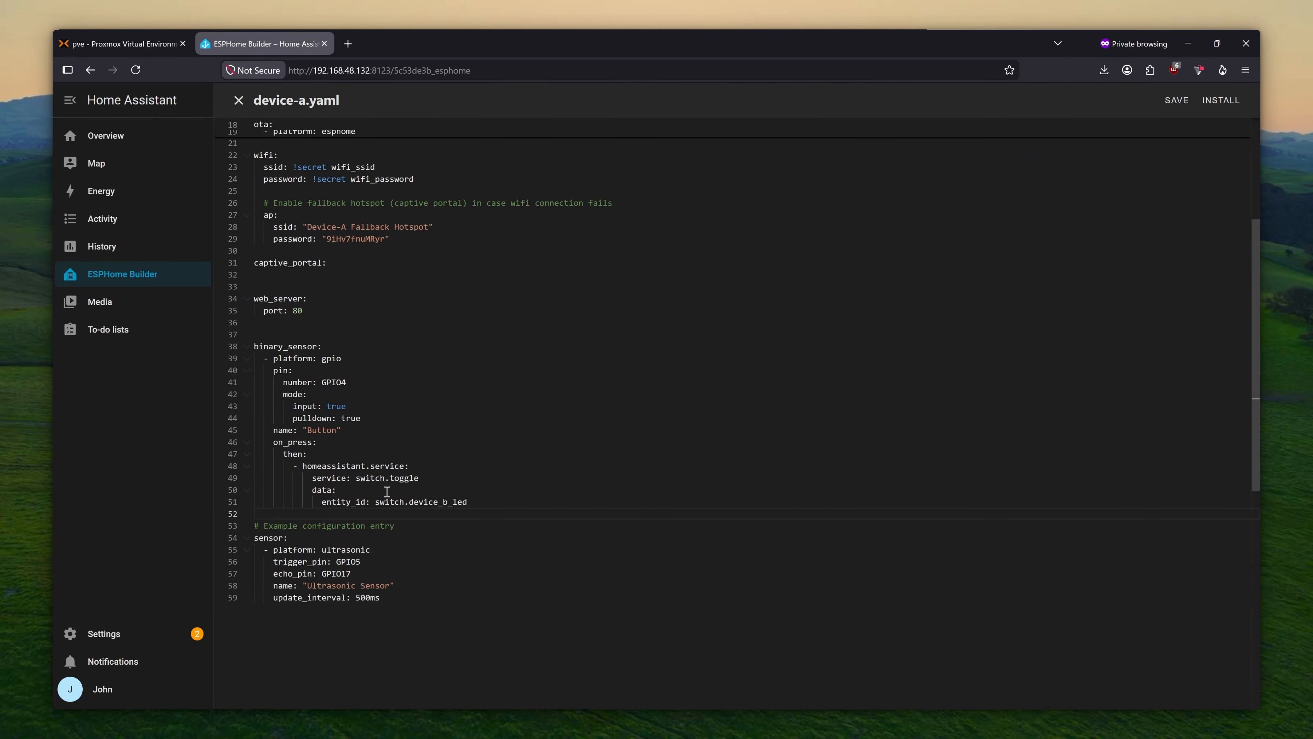
- Save device-a.yaml and install it to Device A wirelessly
click(1221, 100)
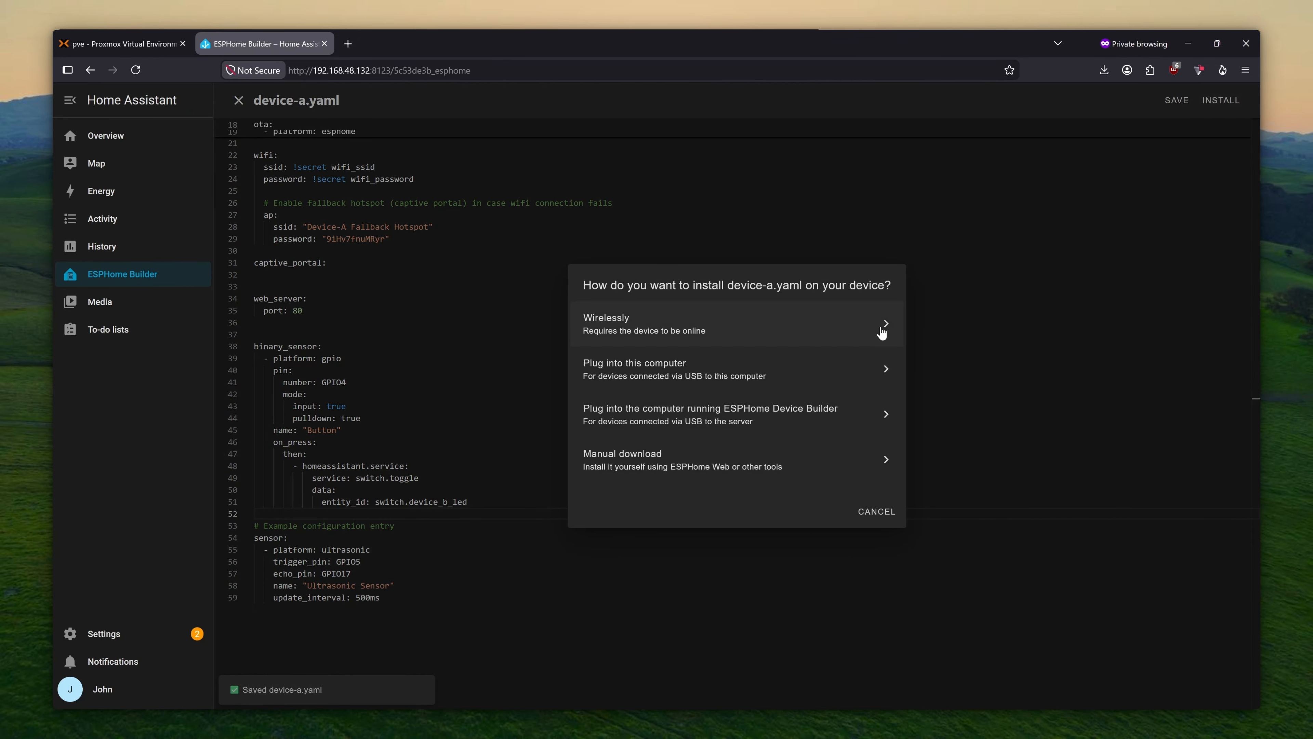
click(806, 317)
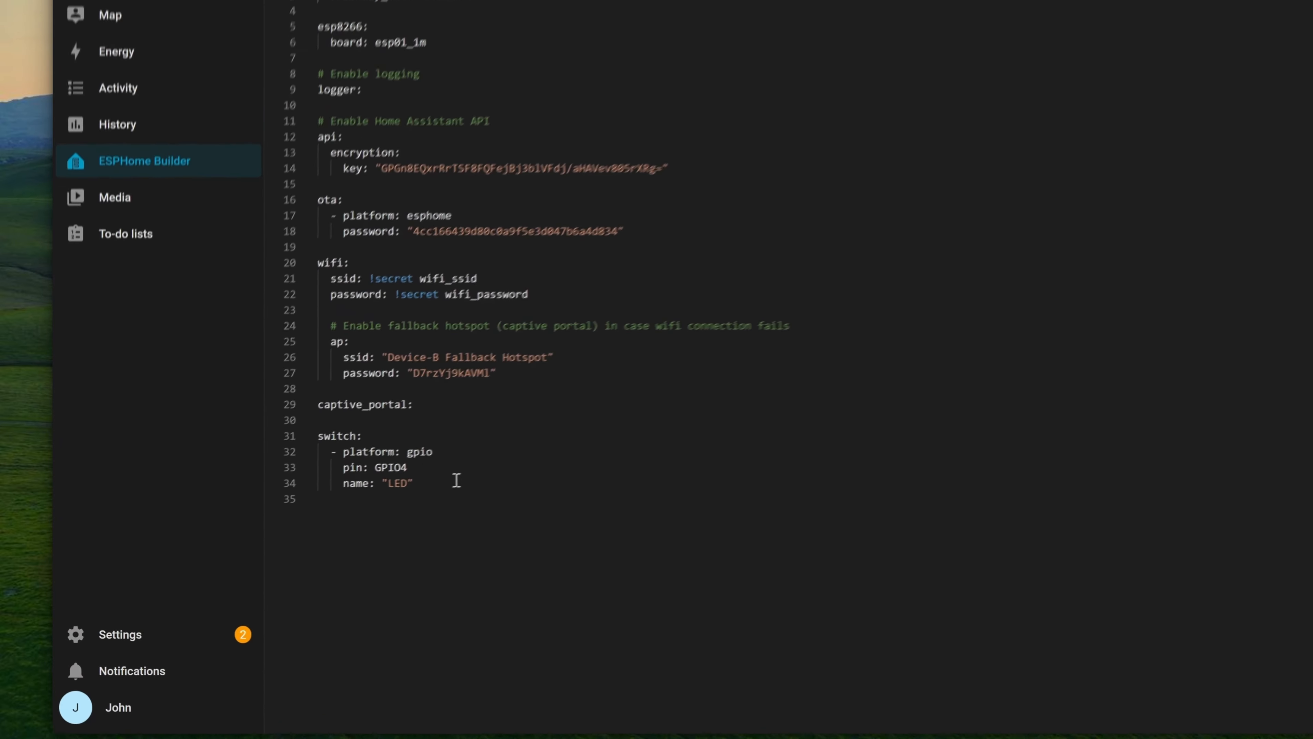
- Check Device B's GPIO4 LED switch, then reopen device-a.yaml and review it from binary_sensor down
drag(357, 500, 253, 452)
click(451, 514)
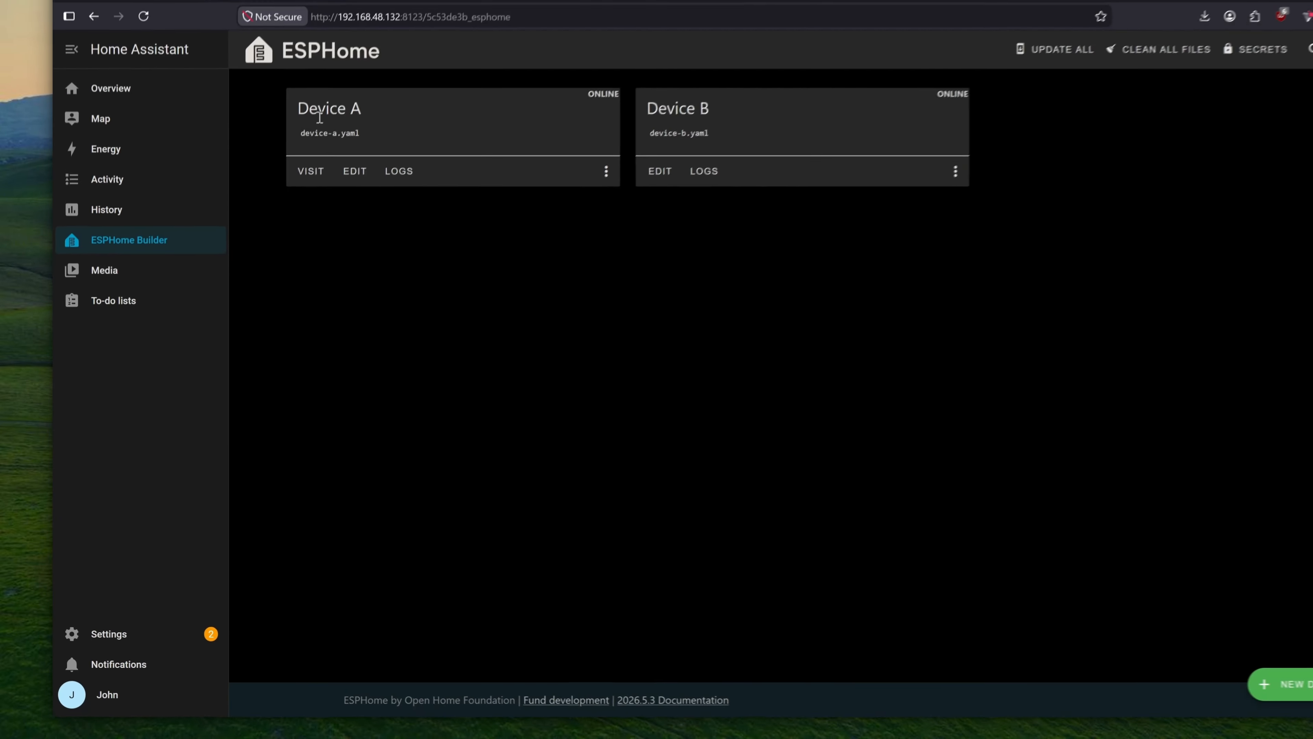
click(328, 216)
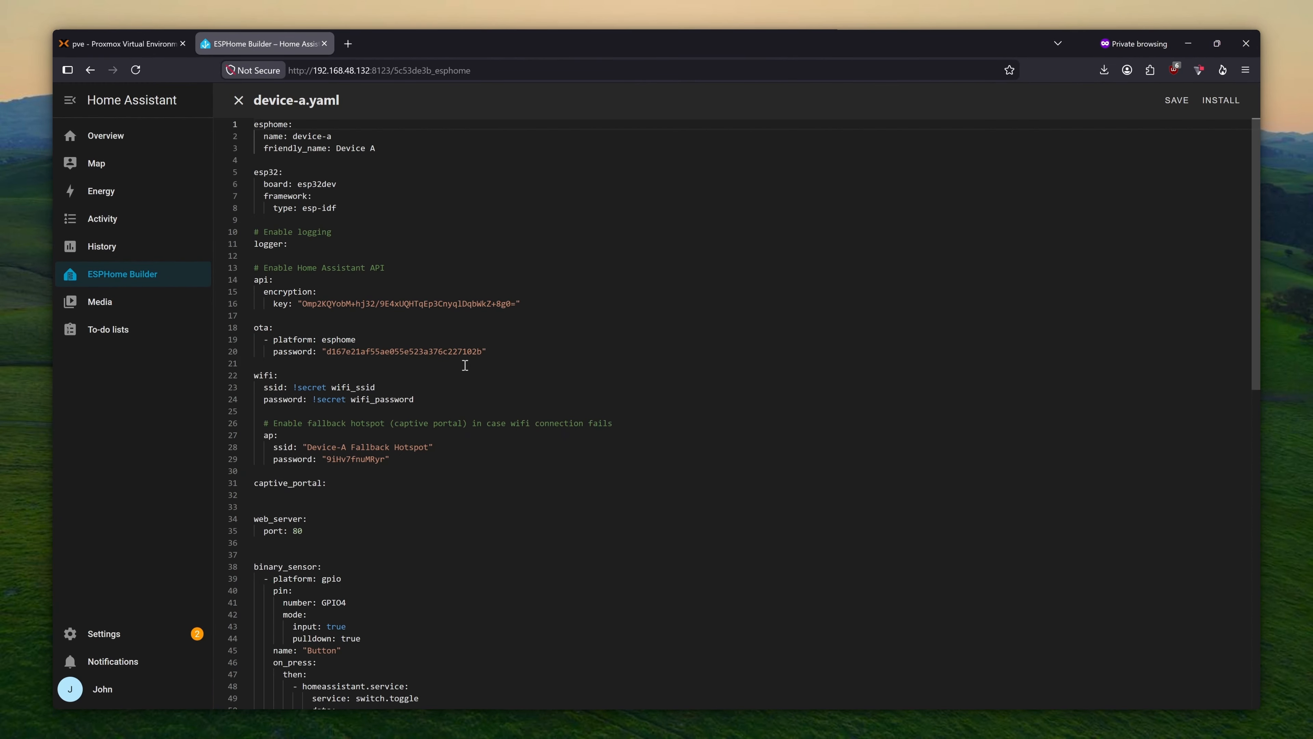
scroll(522, 385, down, 5)
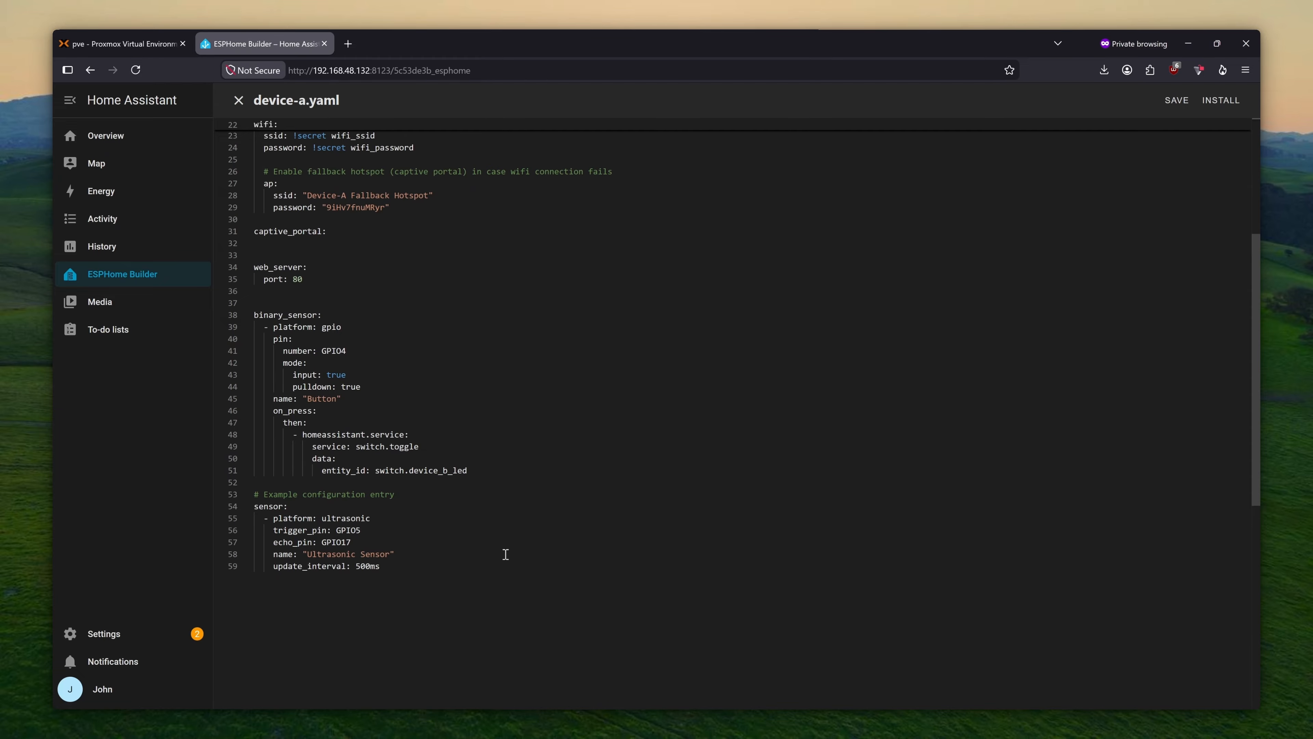
drag(432, 592, 263, 315)
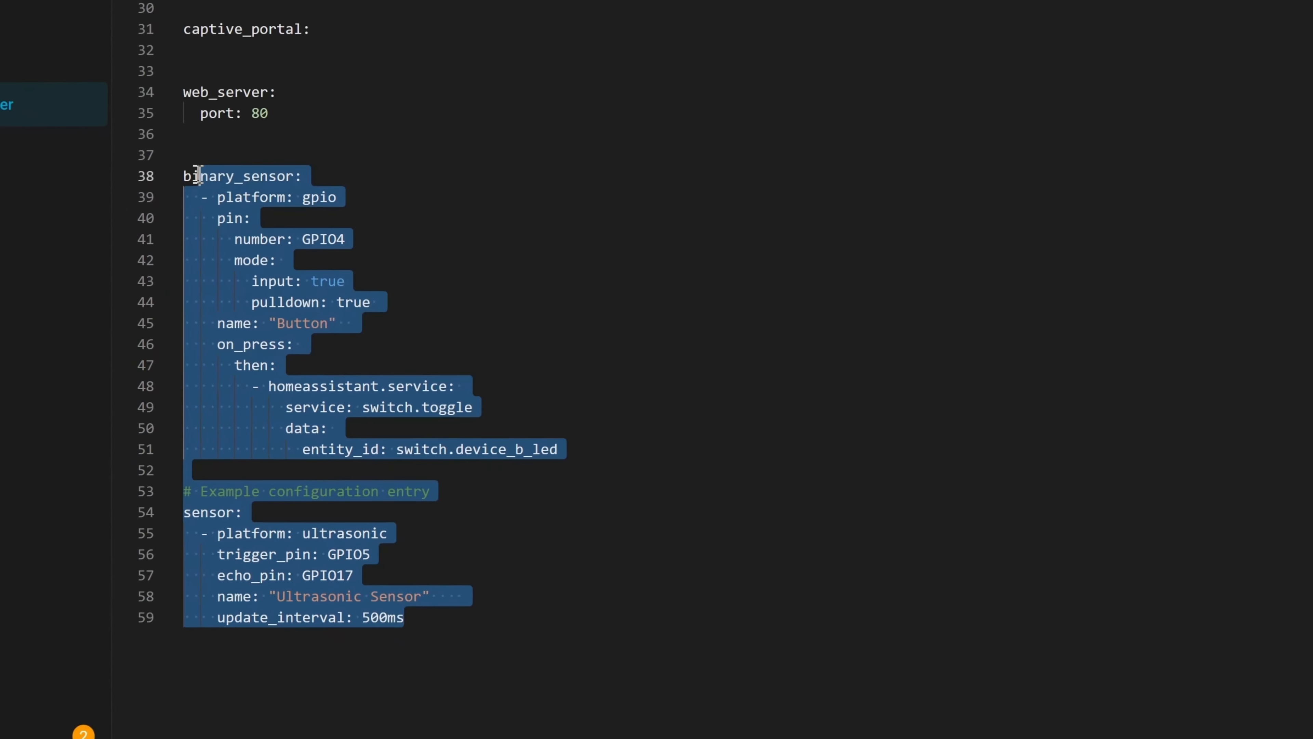
drag(457, 636, 184, 155)
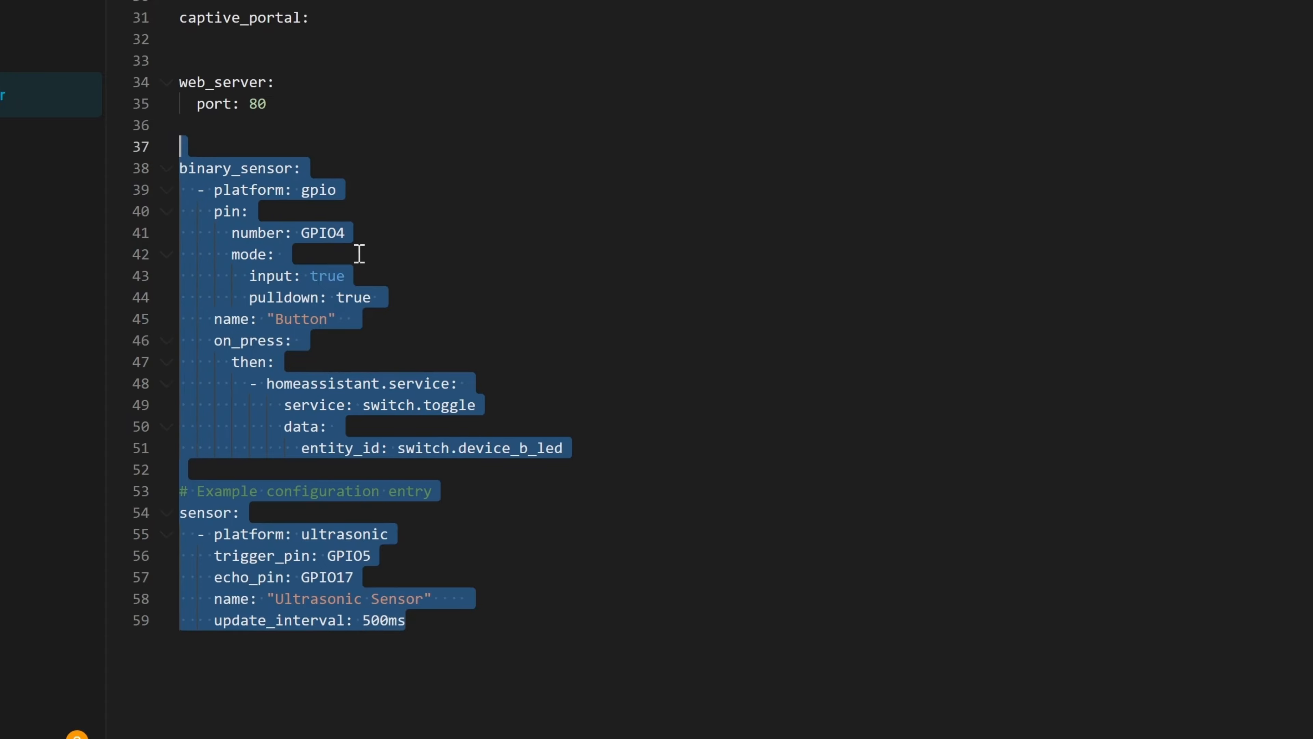
click(779, 376)
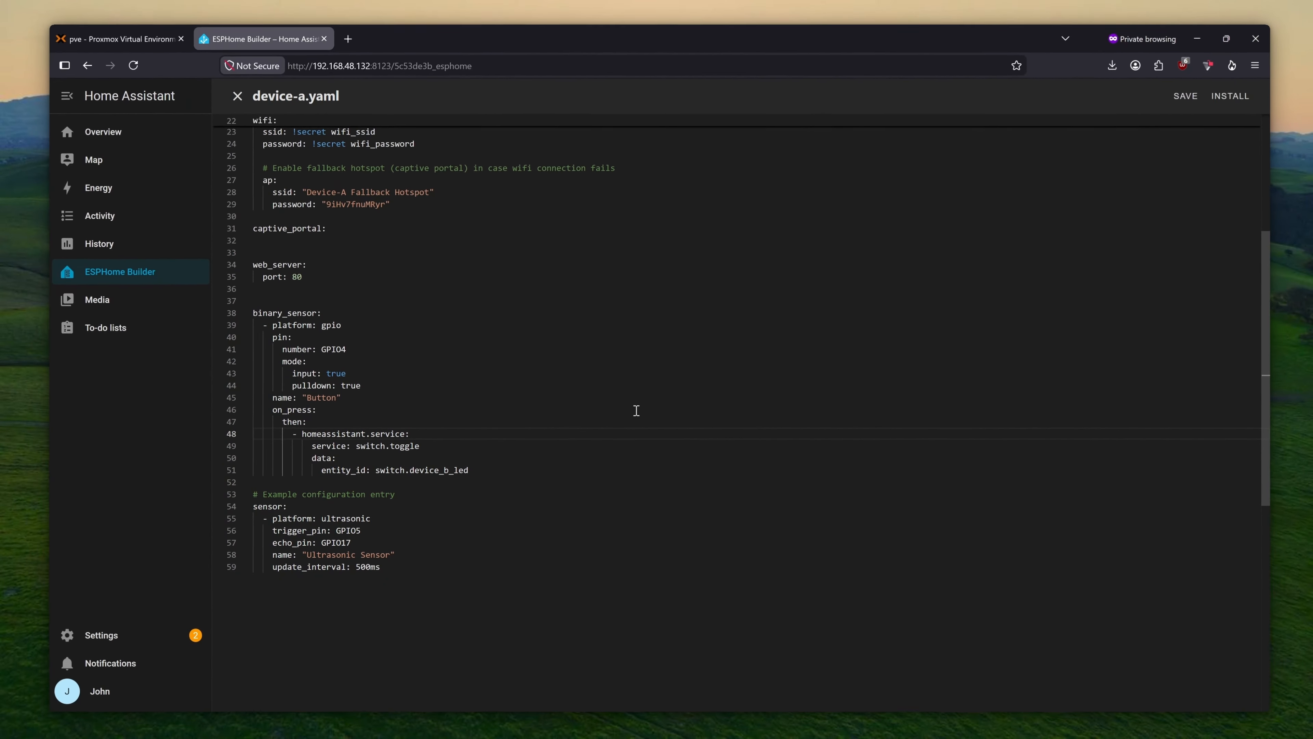